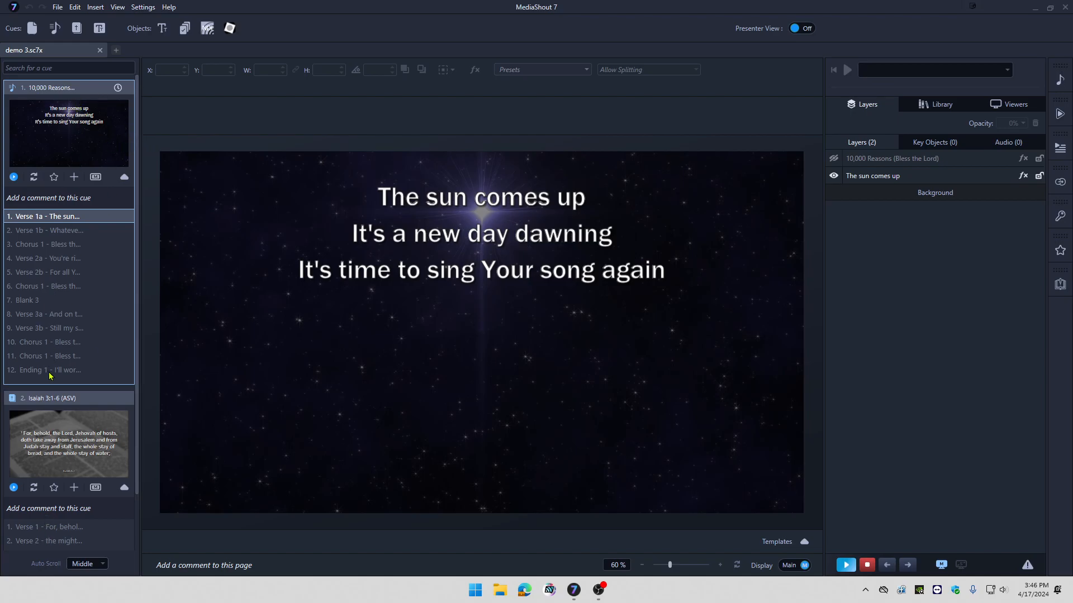
Step: Look through the verse and chorus pages of the 10,000 Reasons song cue to check their lyrics
{"action": "scroll", "coordinate": [61, 447], "scroll_direction": "down", "scroll_amount": 2}
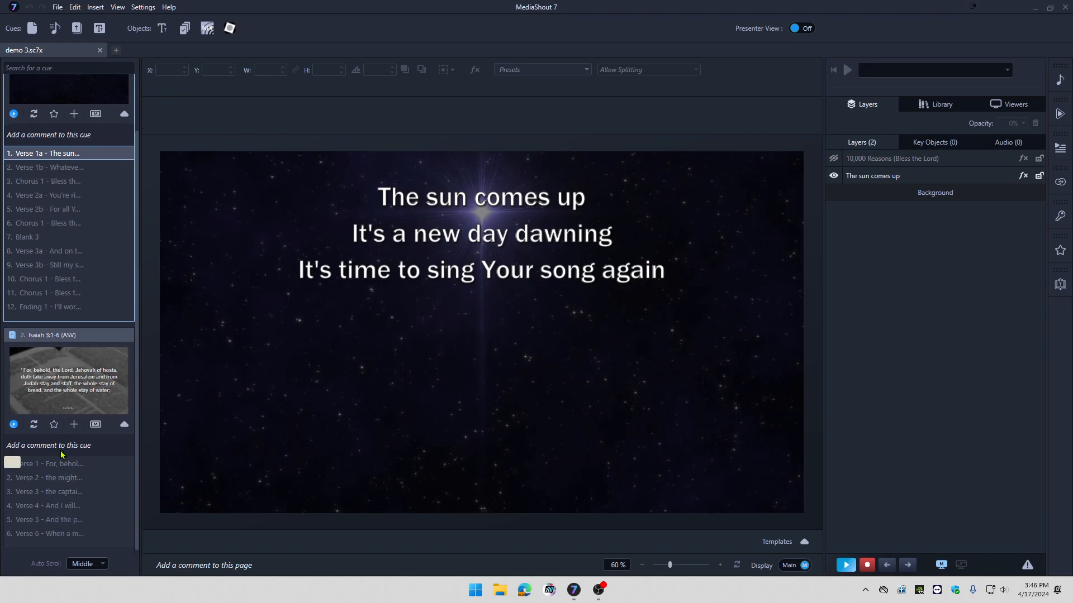
{"action": "scroll", "coordinate": [48, 235], "scroll_direction": "up", "scroll_amount": 2}
{"action": "left_click", "coordinate": [53, 259]}
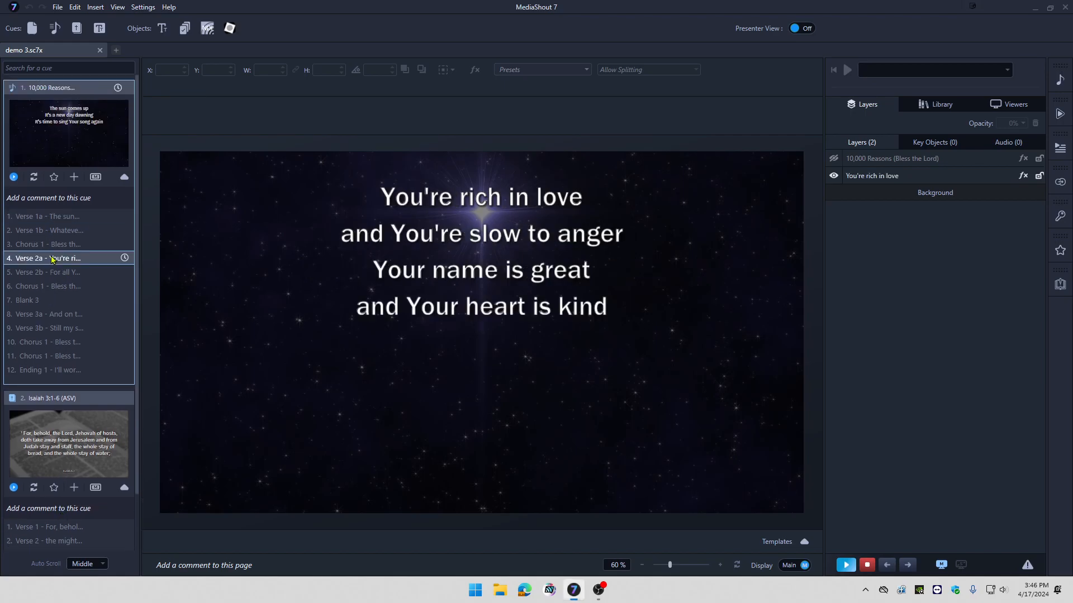
{"action": "left_click", "coordinate": [57, 314]}
{"action": "left_click", "coordinate": [61, 259]}
{"action": "left_click", "coordinate": [66, 286]}
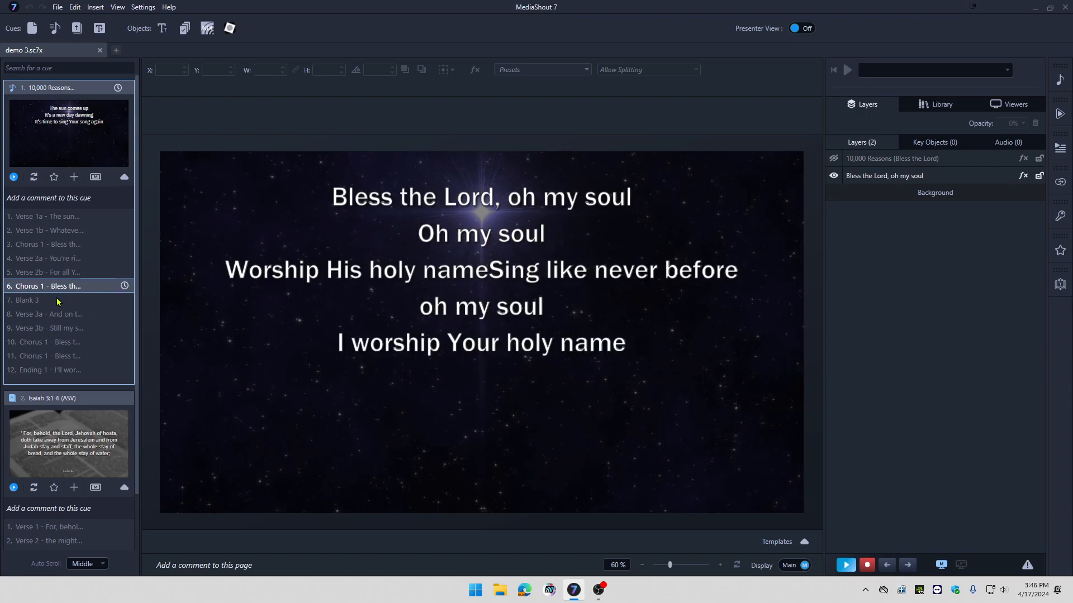
{"action": "left_click", "coordinate": [52, 328]}
{"action": "left_click", "coordinate": [39, 314]}
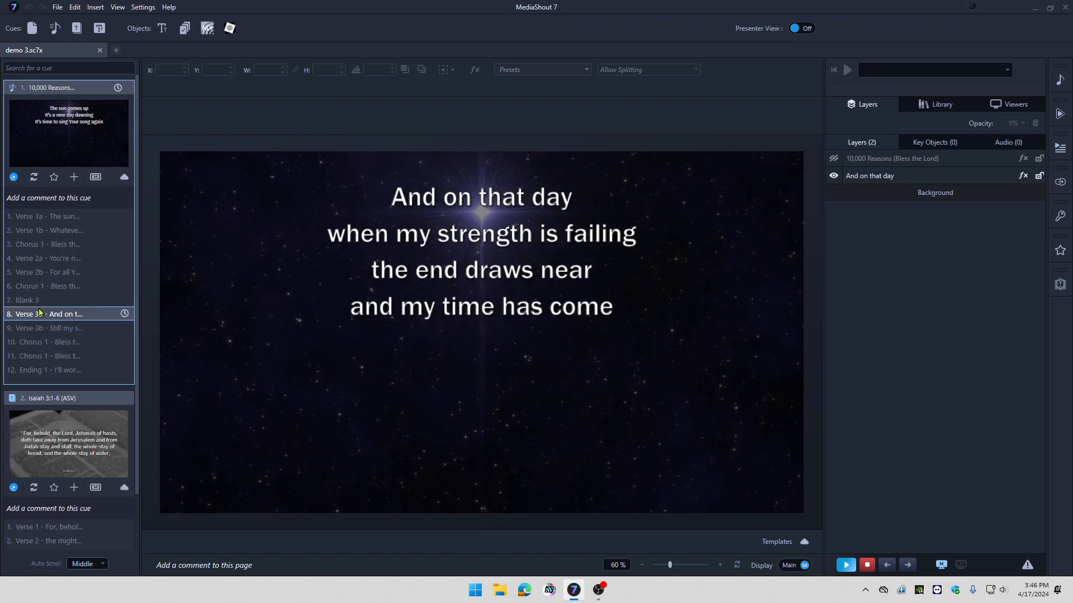
Step: In Chorus 1 on page 6, insert a line break between "name" and "Sing" and split the page before "Sing like never before"
{"action": "left_click", "coordinate": [39, 286]}
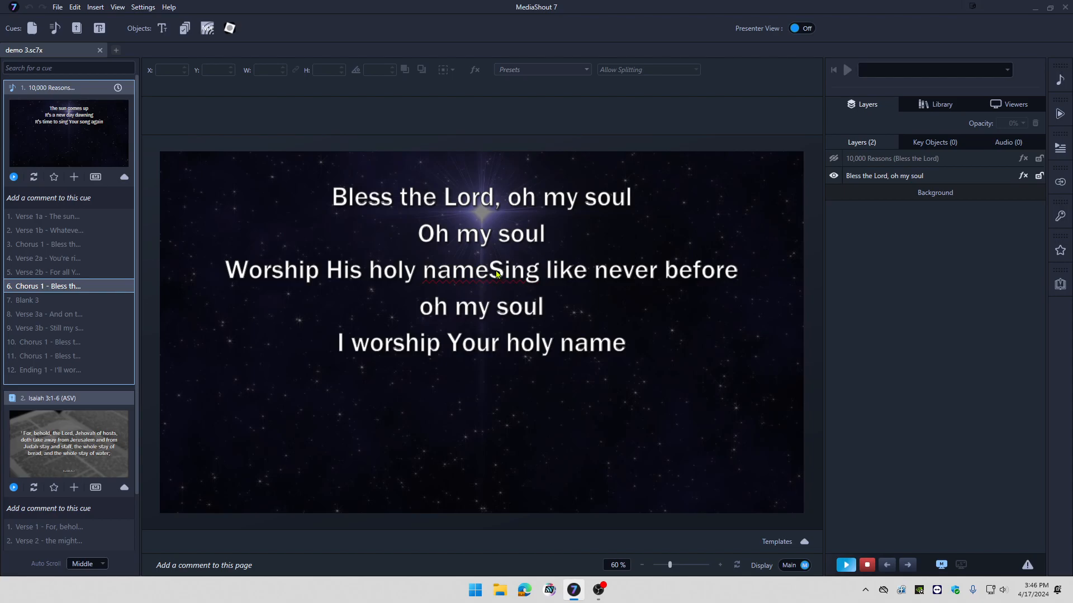
{"action": "left_click", "coordinate": [496, 274]}
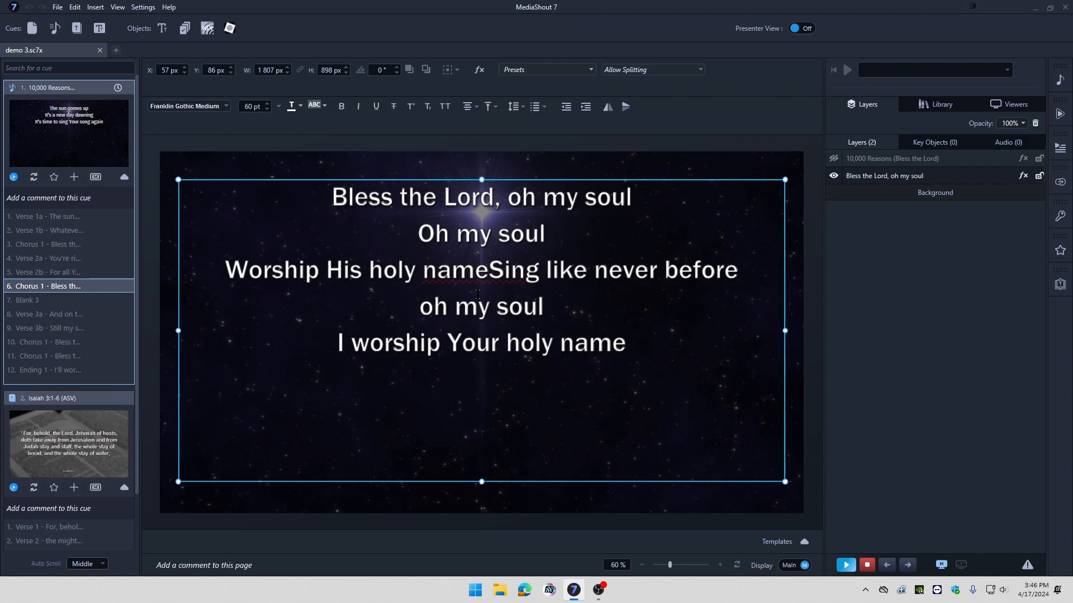
{"action": "key", "text": "Return"}
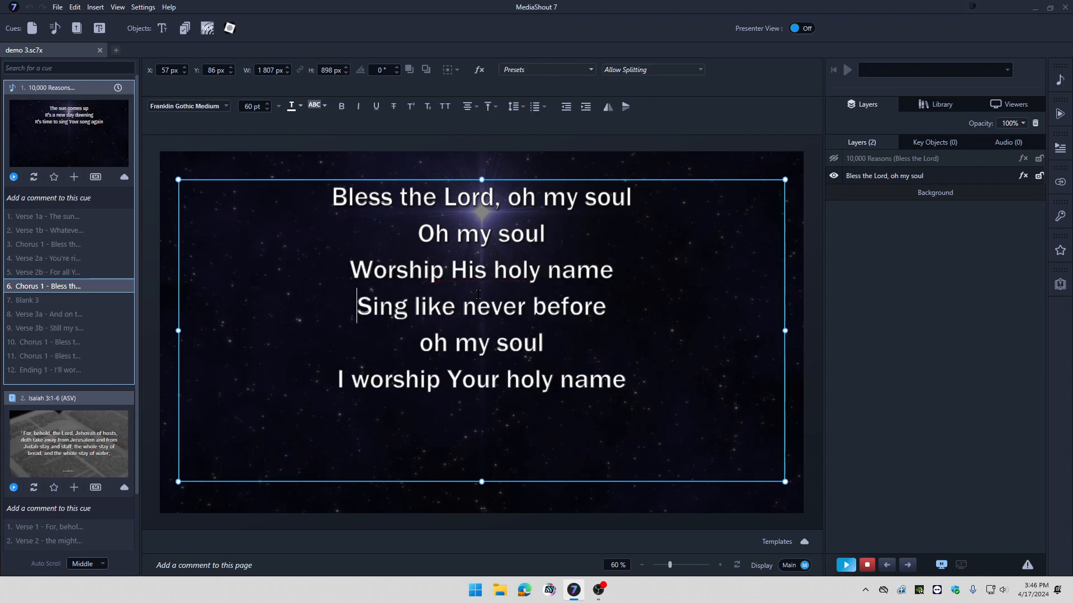
{"action": "right_click", "coordinate": [354, 307]}
{"action": "left_click", "coordinate": [388, 370]}
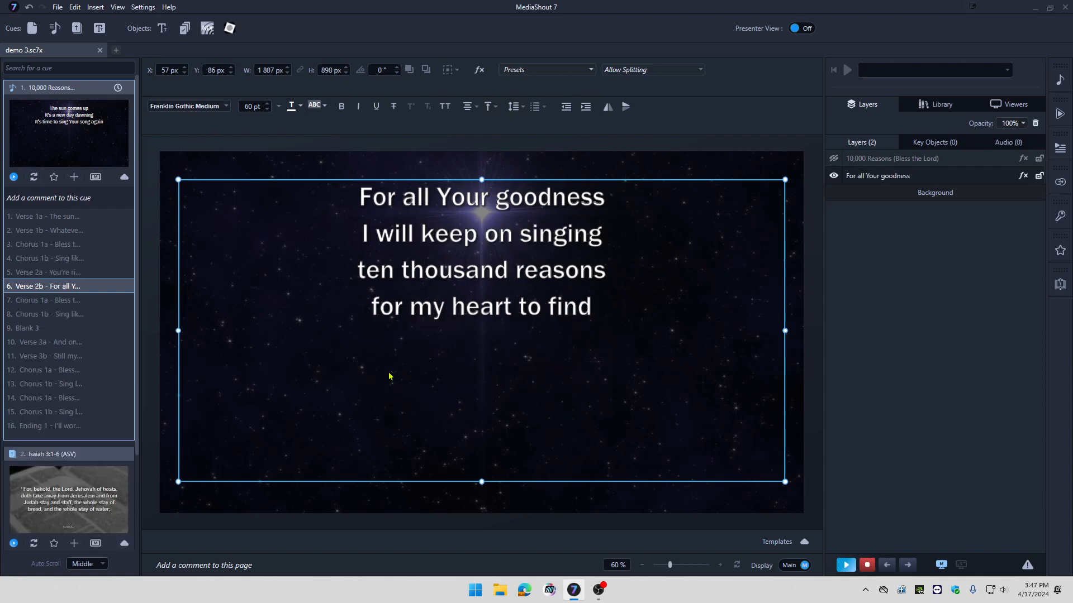
Step: Check how the lyrics are divided across the verse, Chorus 1a and Chorus 1b pages
{"action": "left_click", "coordinate": [45, 305]}
{"action": "left_click", "coordinate": [52, 317]}
{"action": "left_click", "coordinate": [53, 331]}
{"action": "left_click", "coordinate": [50, 300]}
{"action": "left_click", "coordinate": [49, 286]}
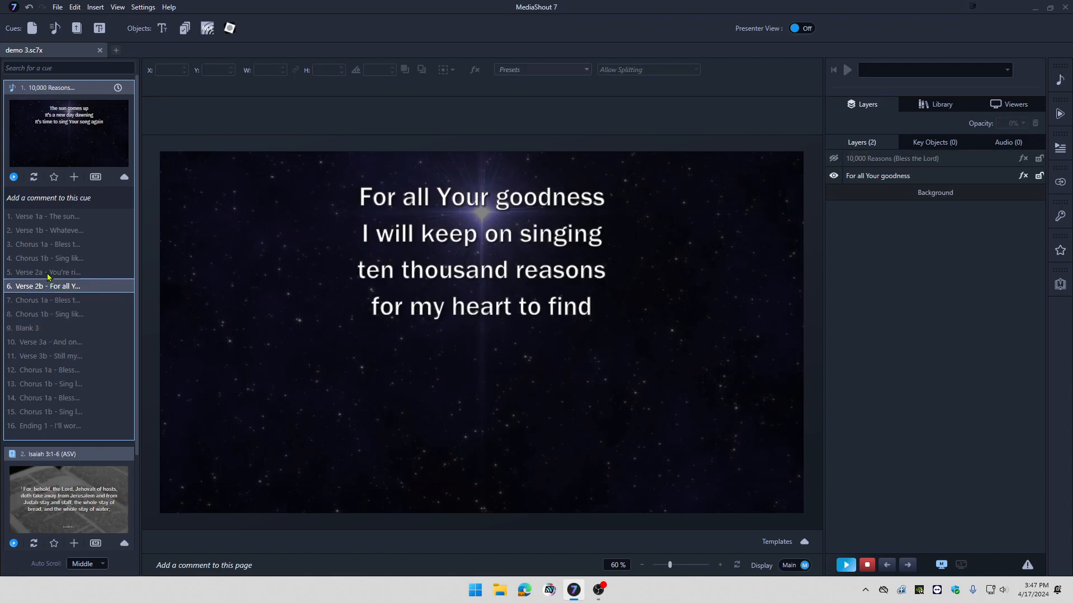
{"action": "left_click", "coordinate": [48, 273]}
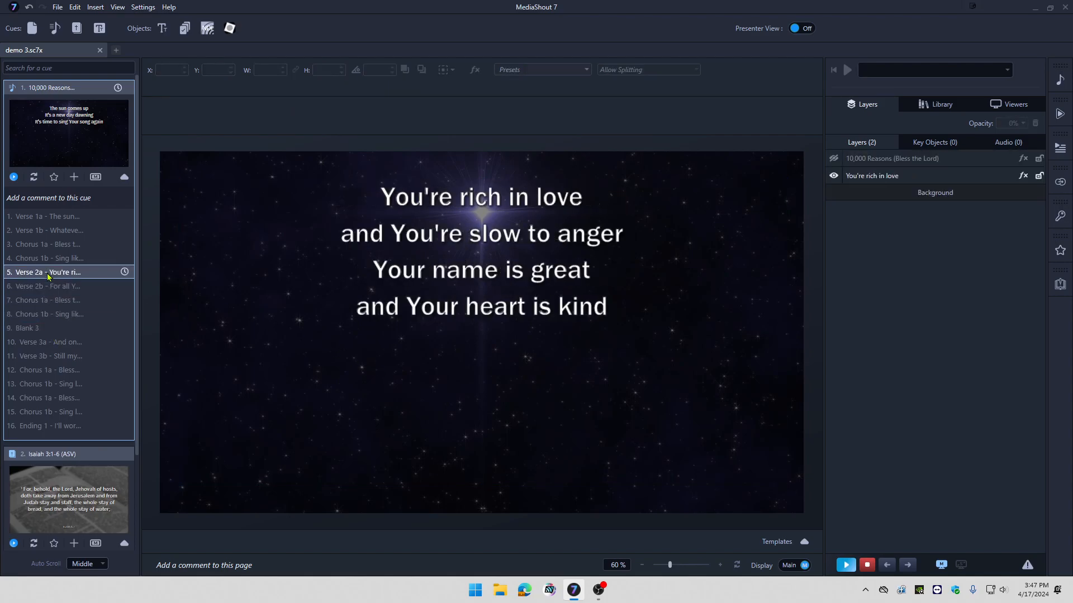
{"action": "left_click", "coordinate": [45, 218]}
{"action": "left_click", "coordinate": [61, 314]}
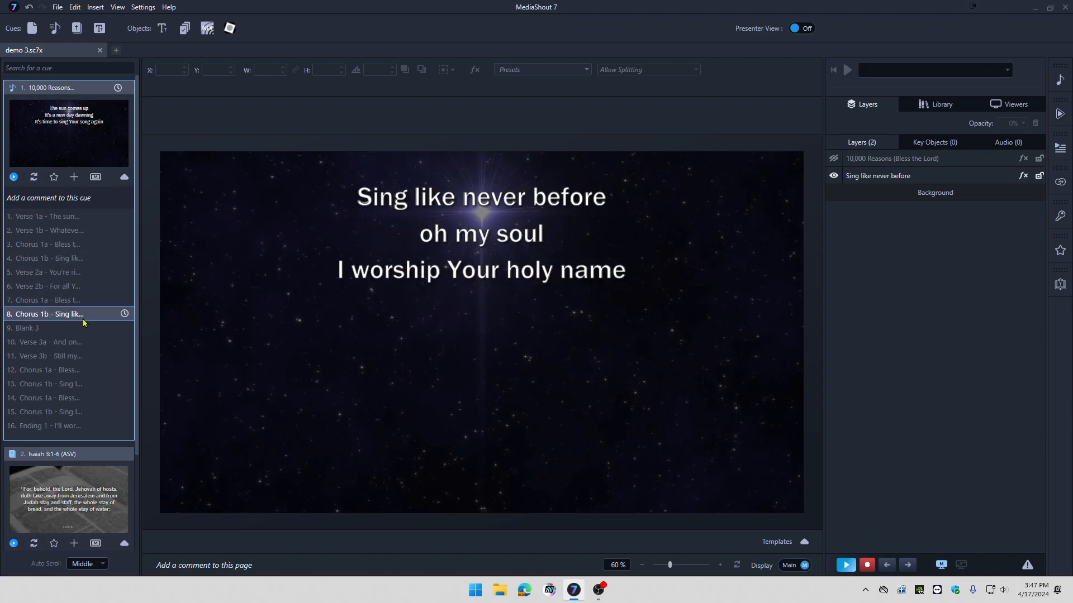
{"action": "left_click", "coordinate": [80, 287]}
{"action": "left_click", "coordinate": [76, 330]}
{"action": "left_click", "coordinate": [69, 300]}
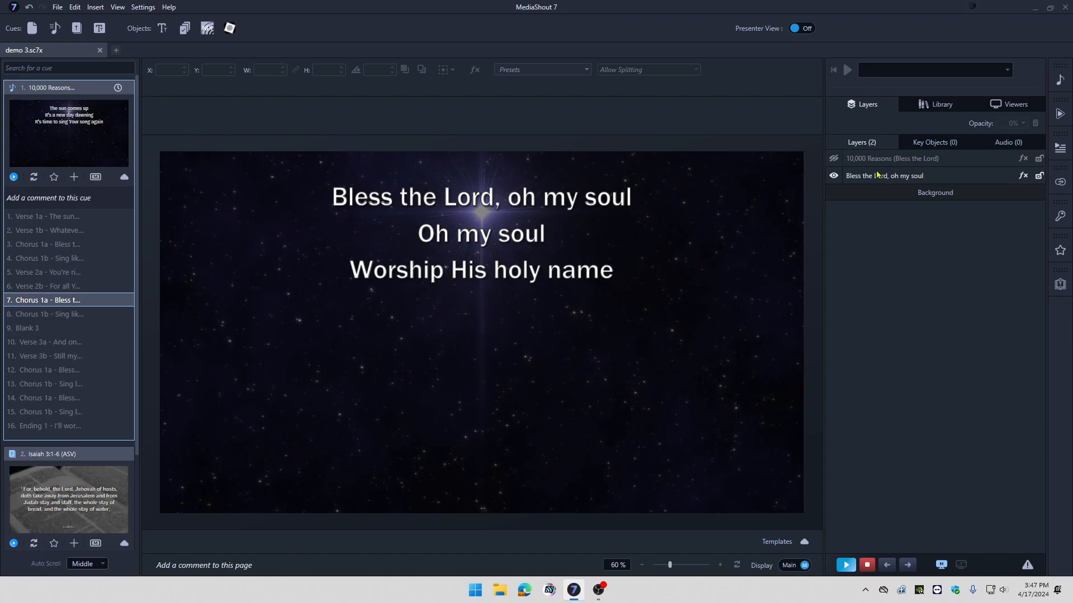
Step: Make the 10,000 Reasons (Bless the Lord) credits layer visible on the Ending 1 page
{"action": "left_click", "coordinate": [61, 426]}
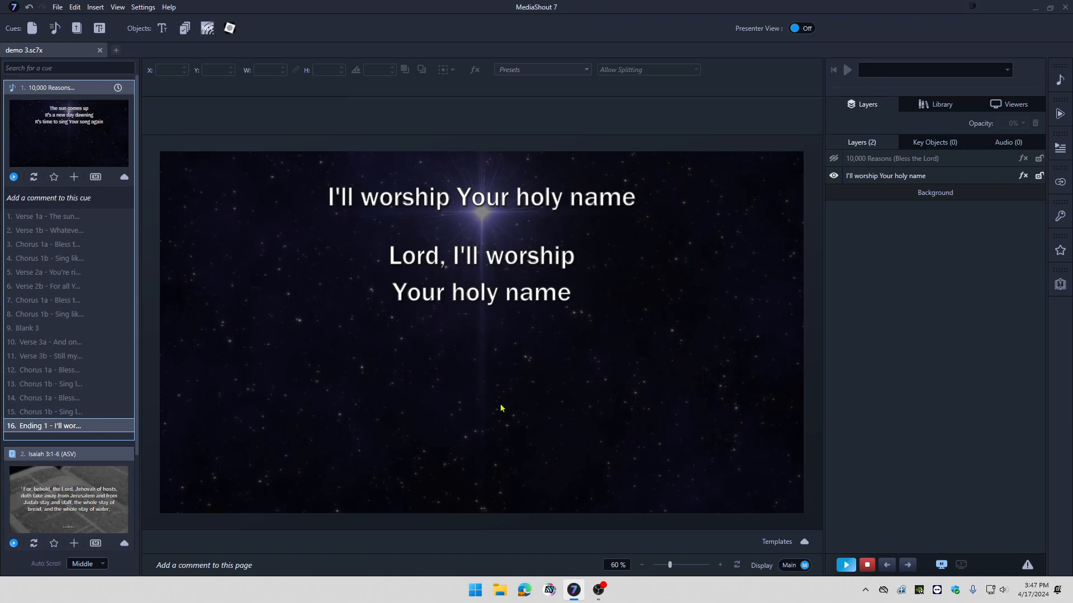
{"action": "left_click", "coordinate": [833, 159]}
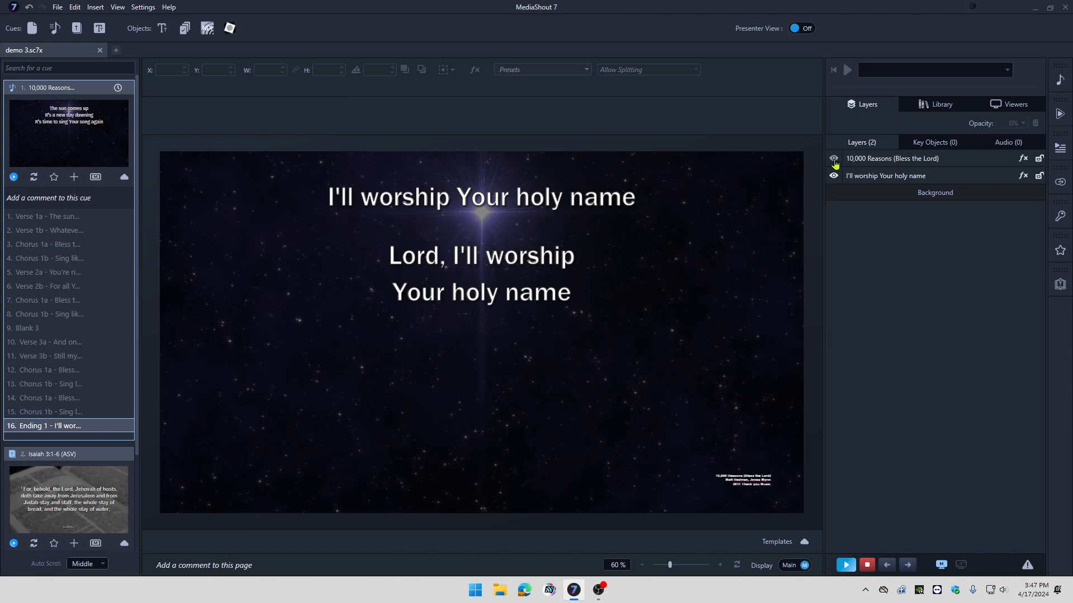
{"action": "left_click", "coordinate": [834, 161]}
{"action": "left_click", "coordinate": [834, 159]}
Step: Try the Big Bold 30 Gray and Finger Painted Cross templates on the song cue
{"action": "left_click", "coordinate": [804, 542]}
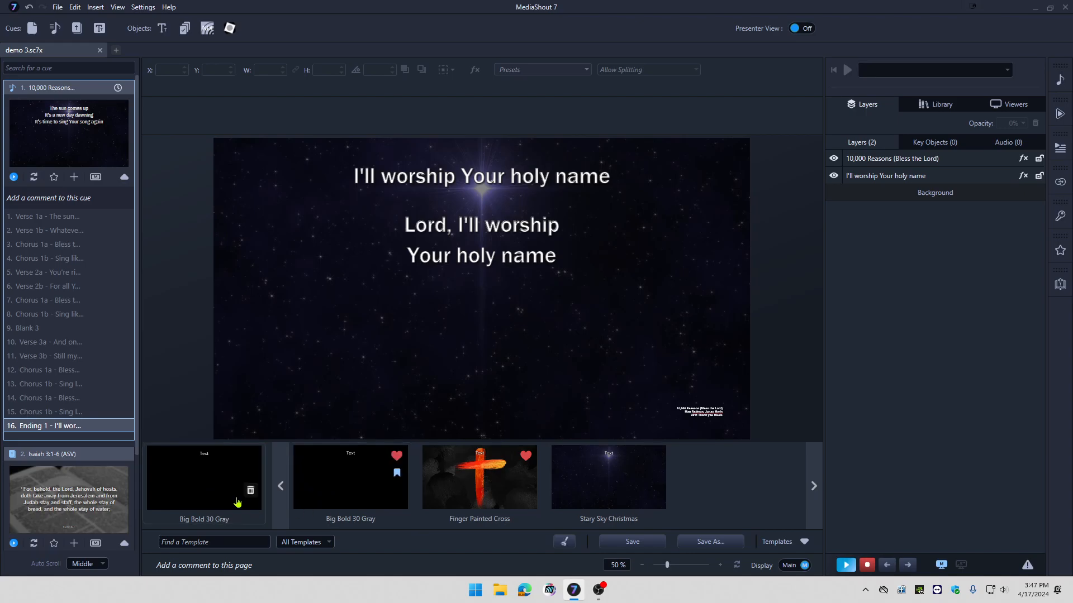
{"action": "left_click", "coordinate": [218, 488]}
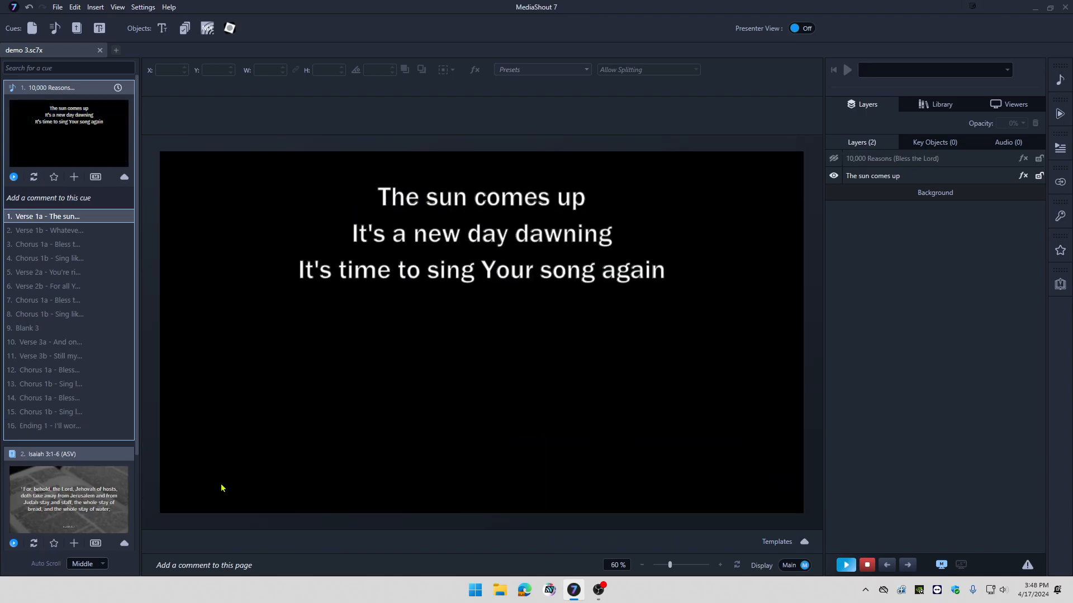
{"action": "left_click", "coordinate": [796, 541]}
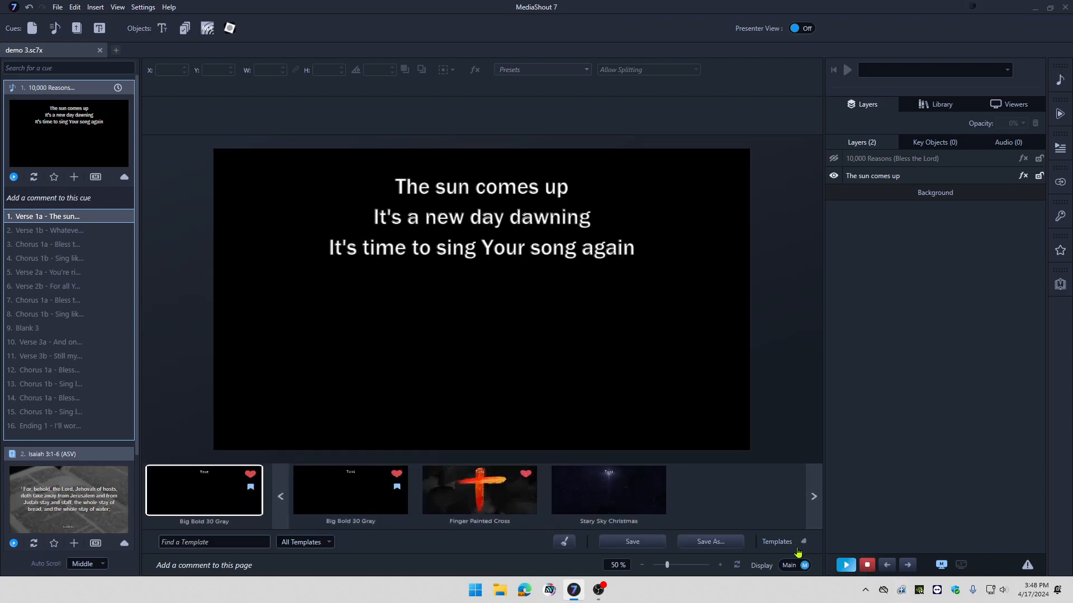
{"action": "mouse_move", "coordinate": [201, 527]}
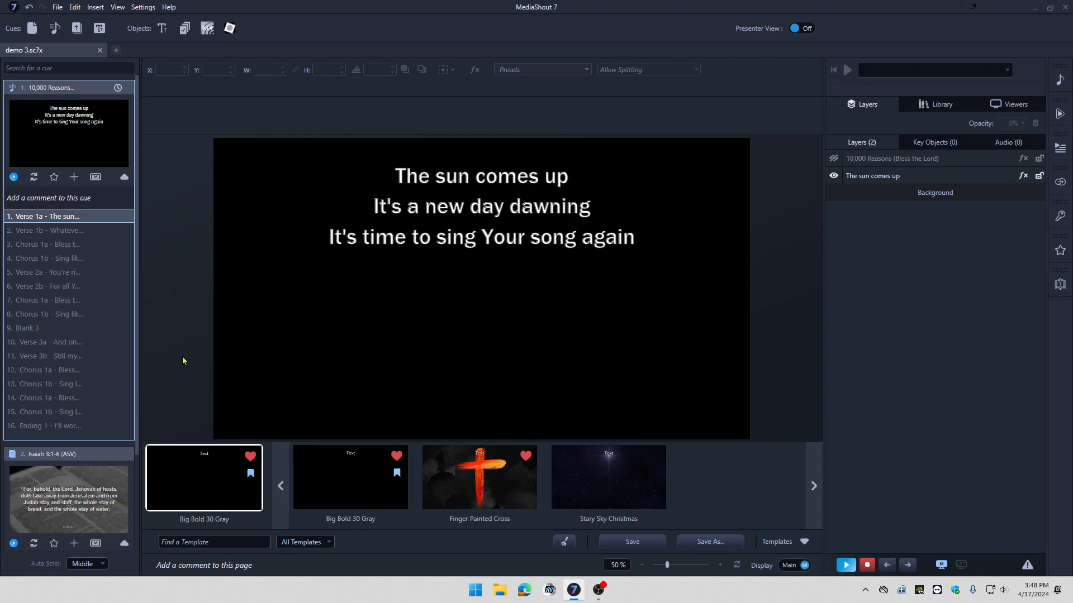
{"action": "left_click", "coordinate": [484, 486]}
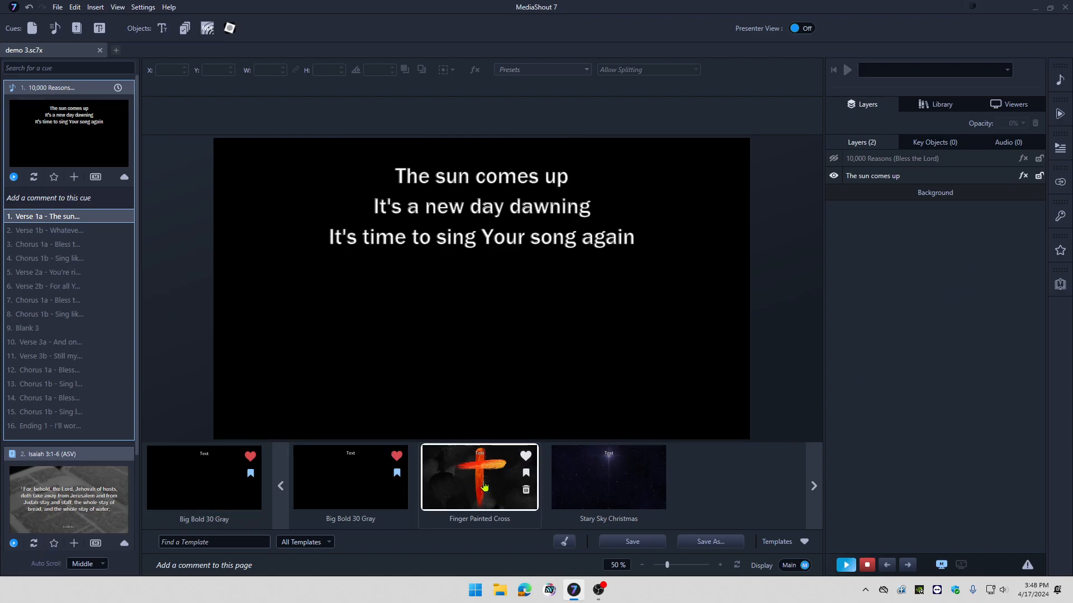
{"action": "left_click", "coordinate": [484, 487]}
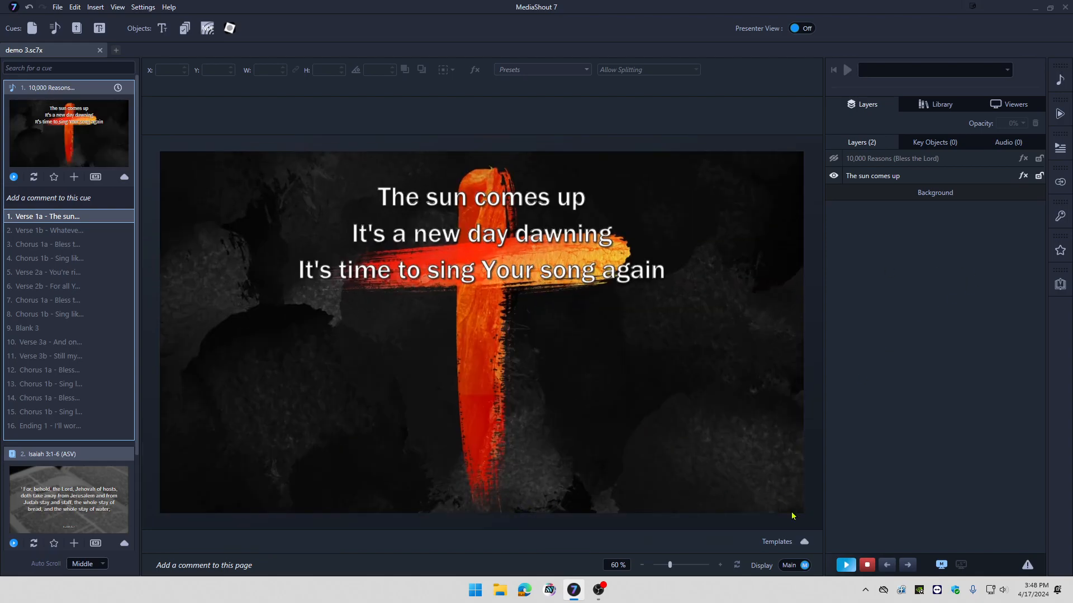
Step: Apply the Big Bold 30 Gray template to the song cue
{"action": "left_click", "coordinate": [803, 542]}
{"action": "left_click", "coordinate": [254, 492]}
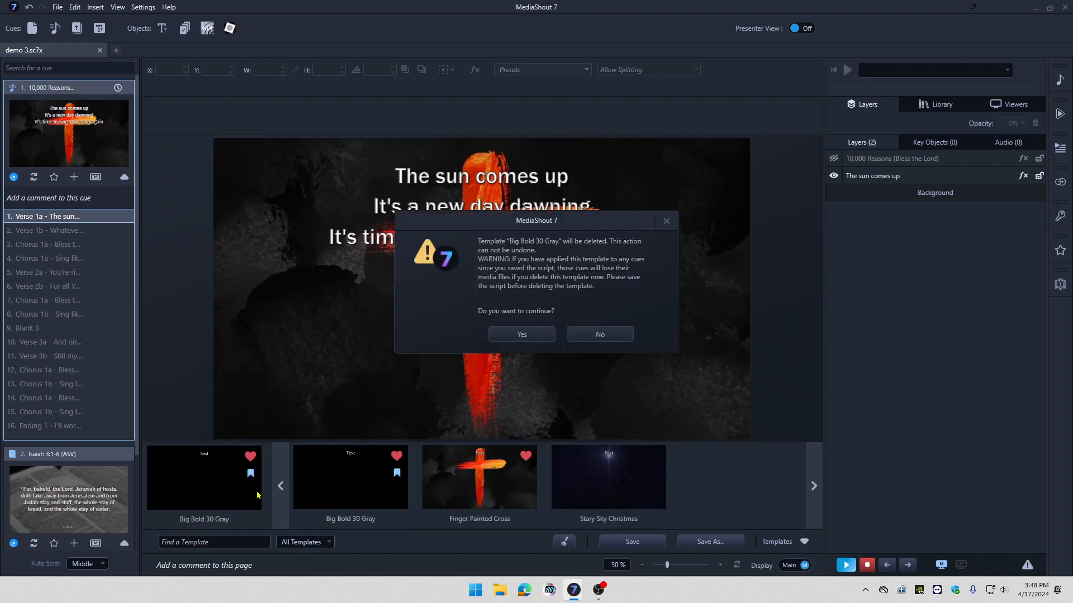
{"action": "left_click", "coordinate": [604, 335]}
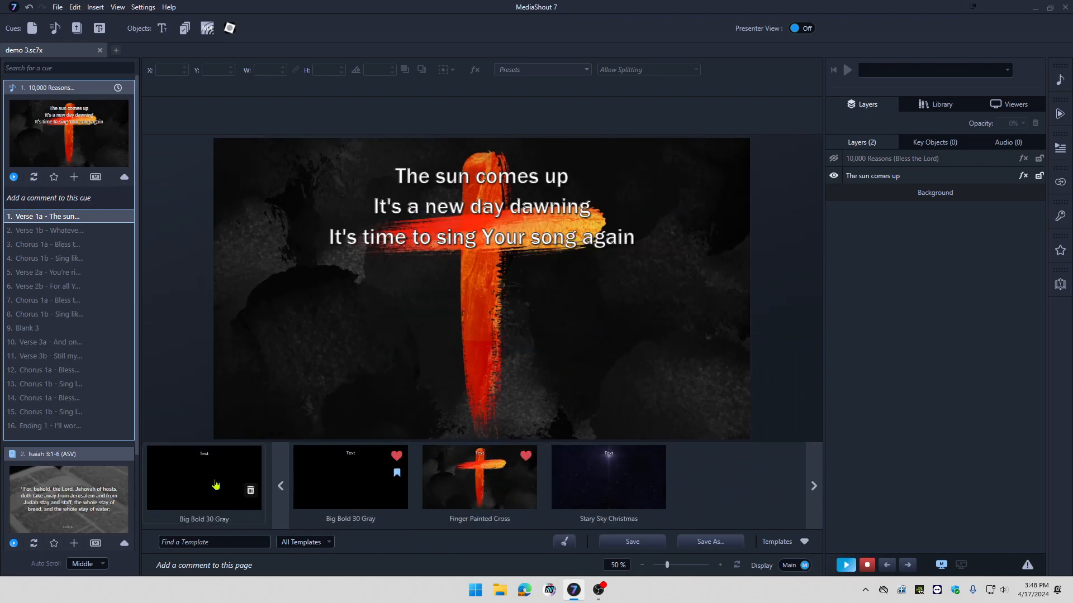
{"action": "left_click", "coordinate": [187, 497]}
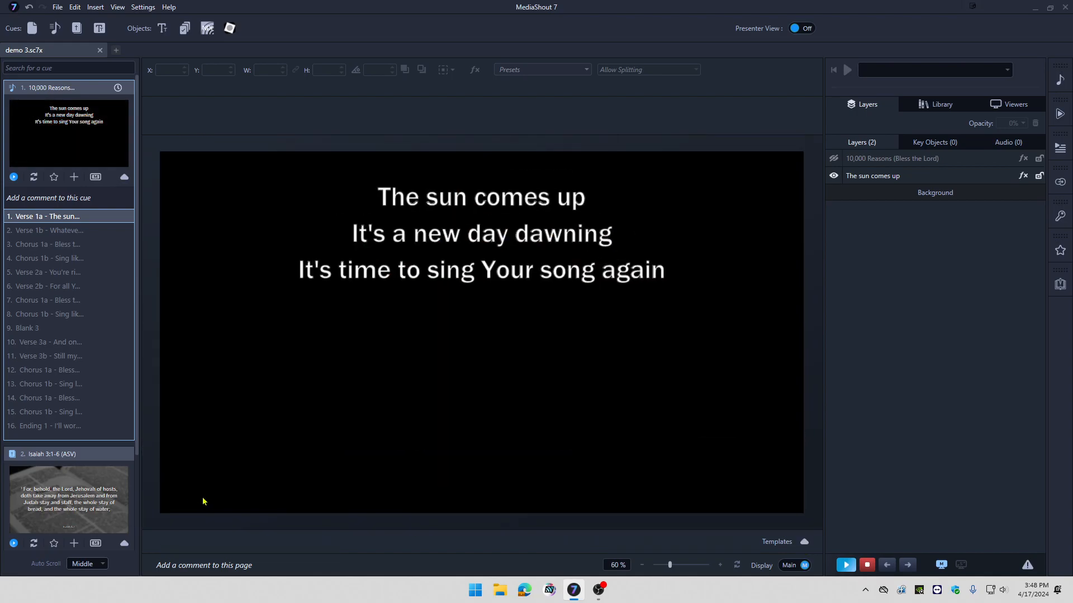
Step: Look through the song's restyled pages, finishing on the Ending 1 page
{"action": "left_click", "coordinate": [44, 256]}
{"action": "left_click", "coordinate": [60, 287]}
{"action": "left_click", "coordinate": [125, 327]}
{"action": "left_click", "coordinate": [68, 398]}
{"action": "left_click", "coordinate": [67, 423]}
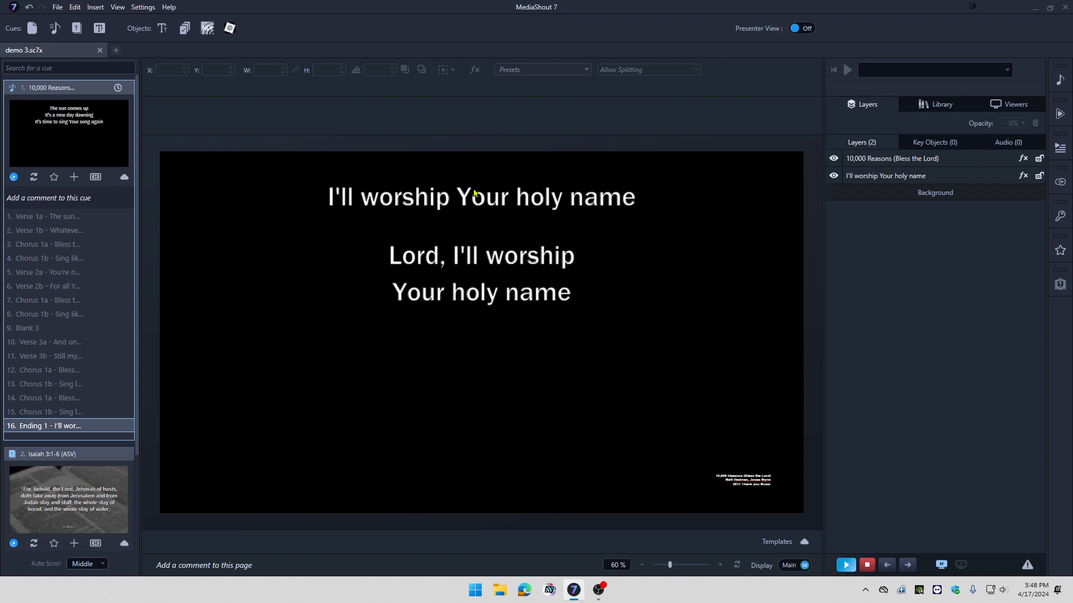
Step: Open the Ending 1 page's background settings, try blue FF0070C0 as the colour and set it back to black
{"action": "left_click", "coordinate": [929, 194]}
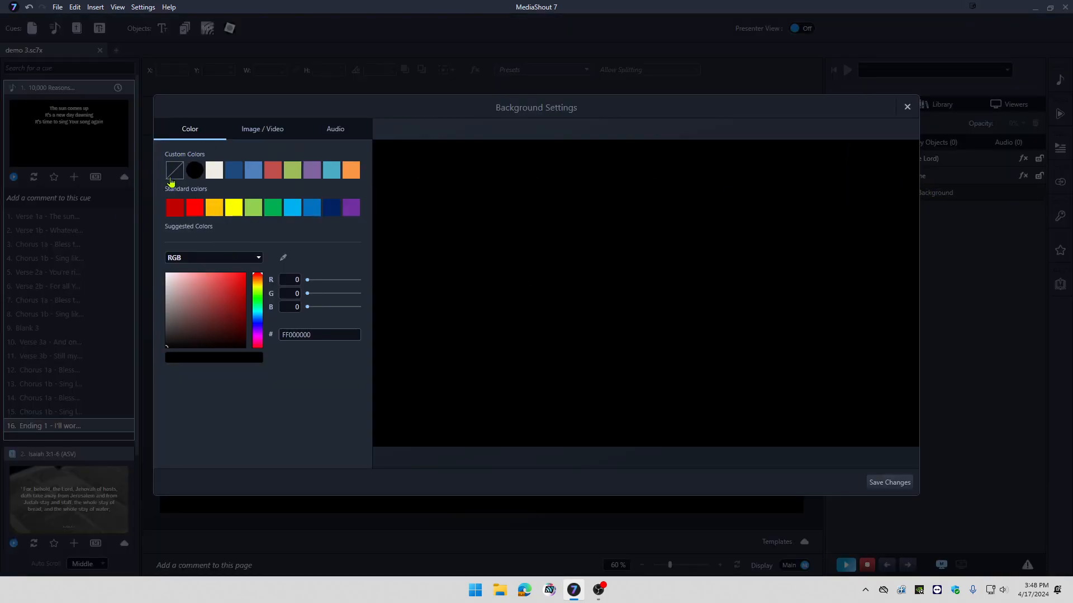
{"action": "left_click", "coordinate": [311, 209]}
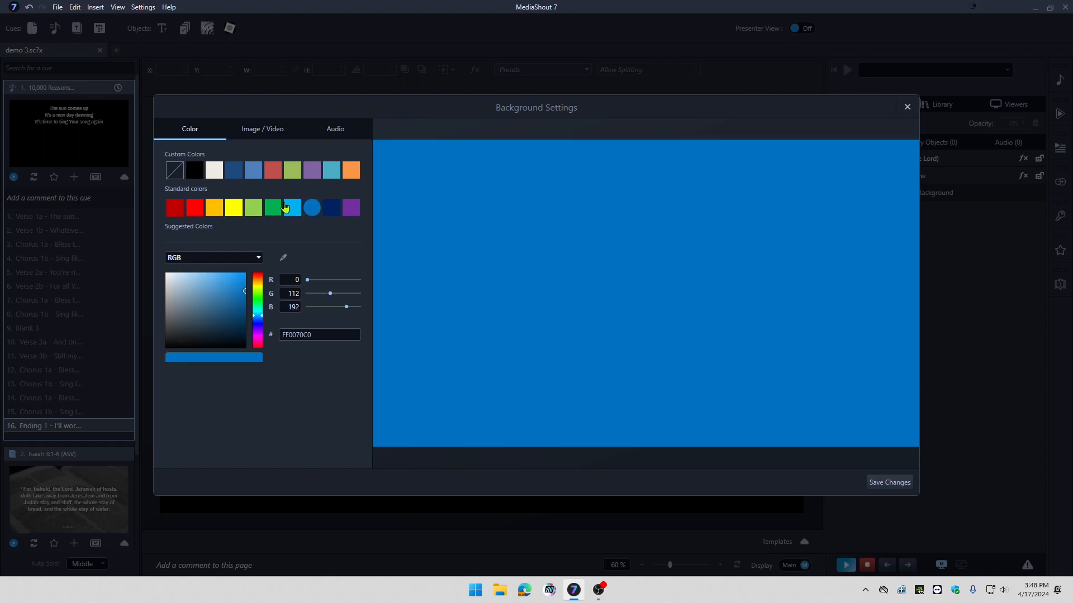
{"action": "left_click", "coordinate": [195, 170]}
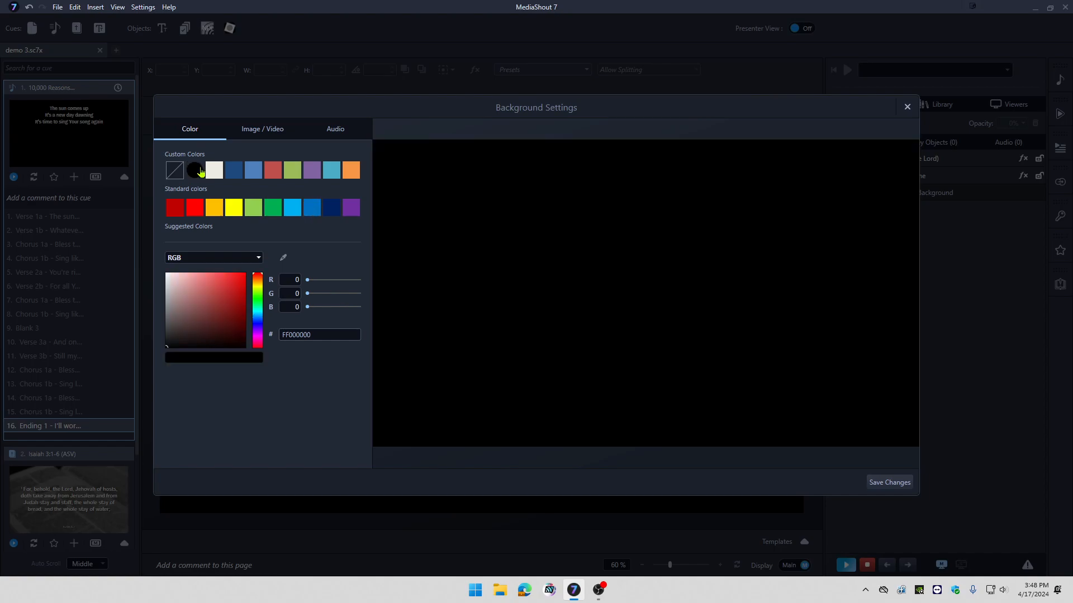
Step: Browse for an image background, opening the MediaComplete folder inside My Shout's Shoutable Library
{"action": "left_click", "coordinate": [260, 143]}
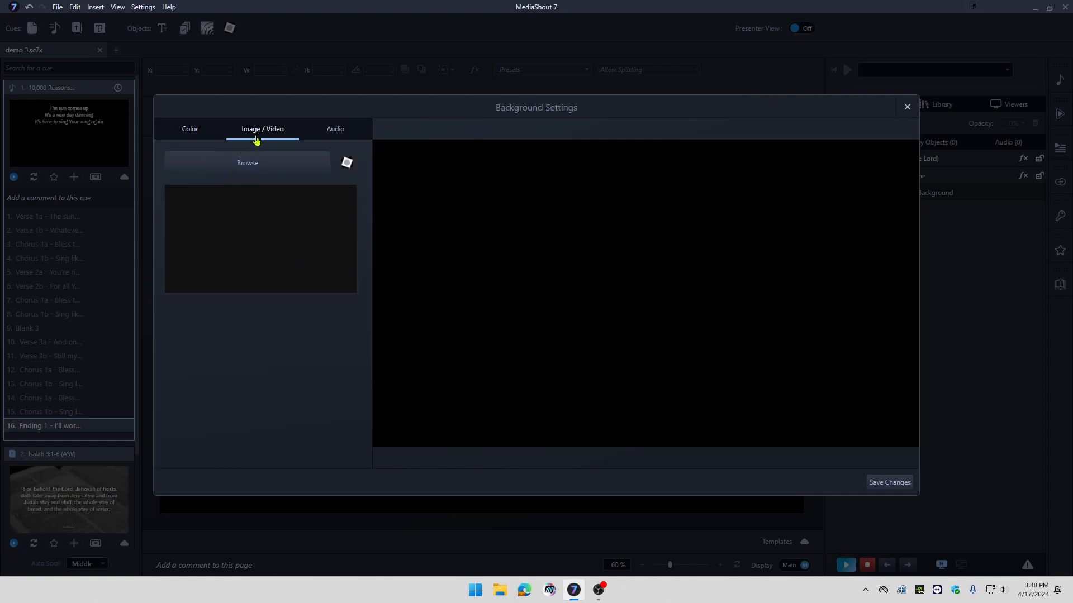
{"action": "left_click", "coordinate": [254, 164]}
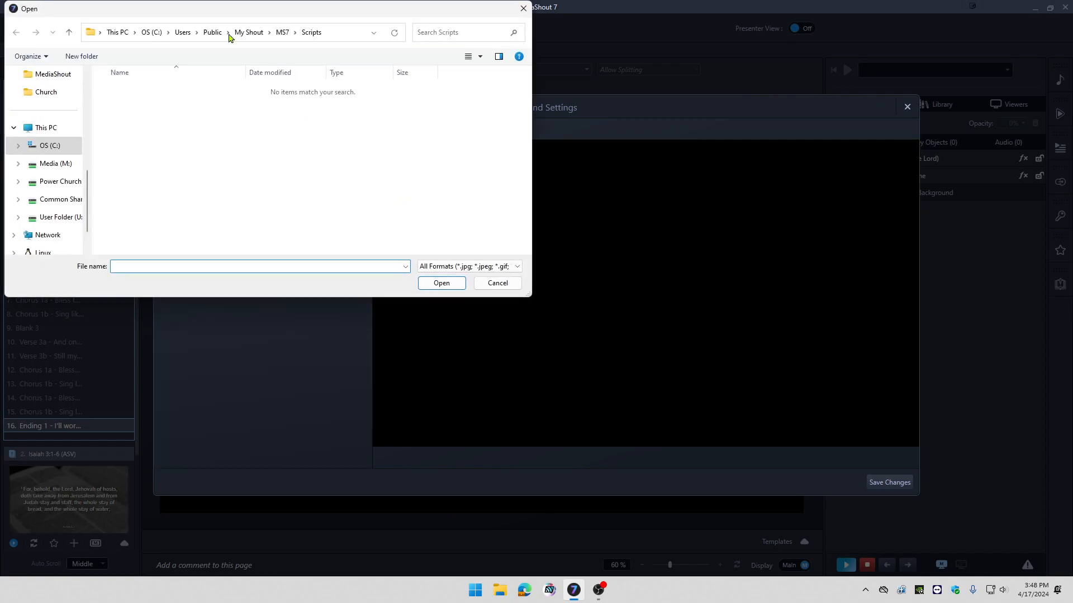
{"action": "left_click", "coordinate": [248, 35]}
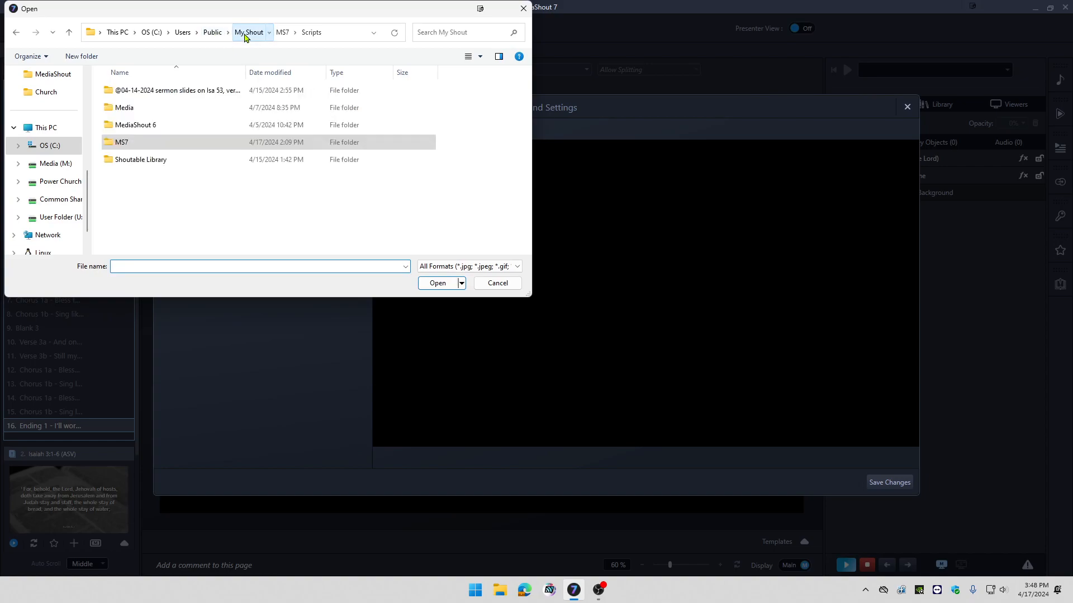
{"action": "double_click", "coordinate": [133, 161]}
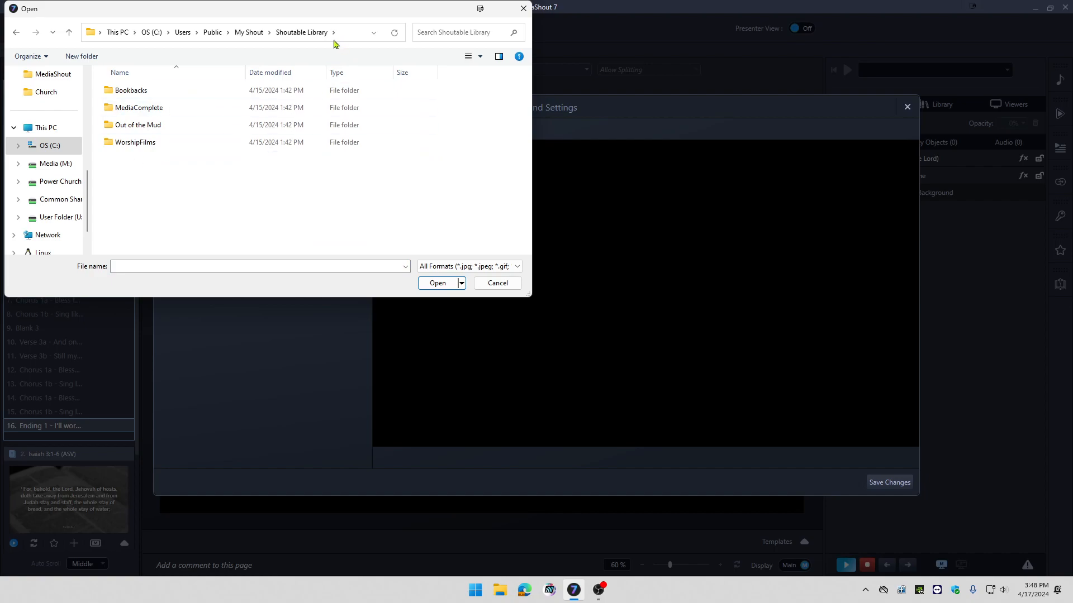
{"action": "left_click", "coordinate": [256, 34]}
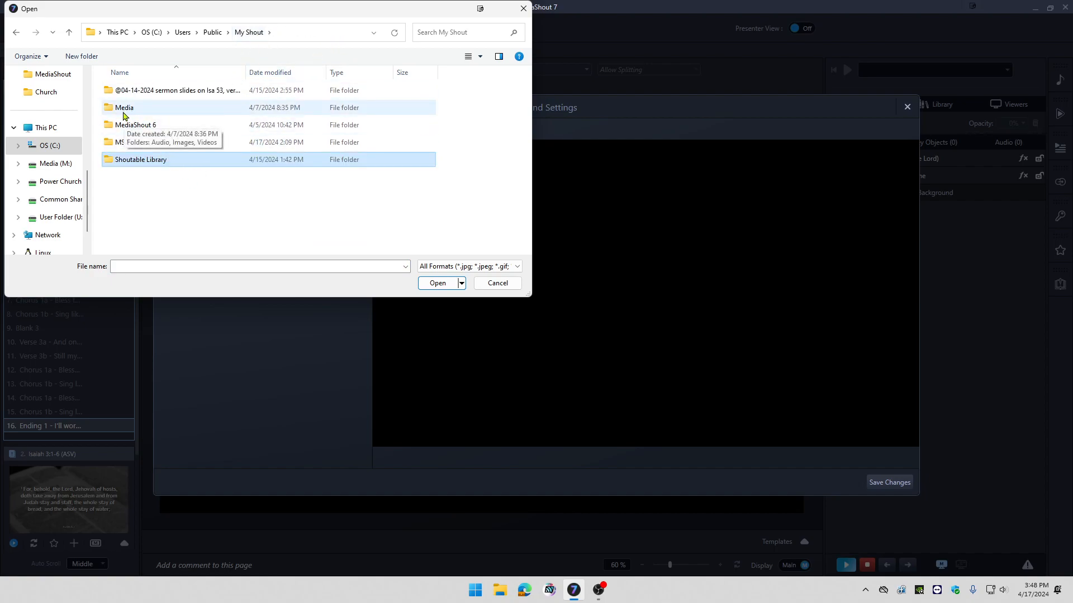
{"action": "double_click", "coordinate": [142, 160]}
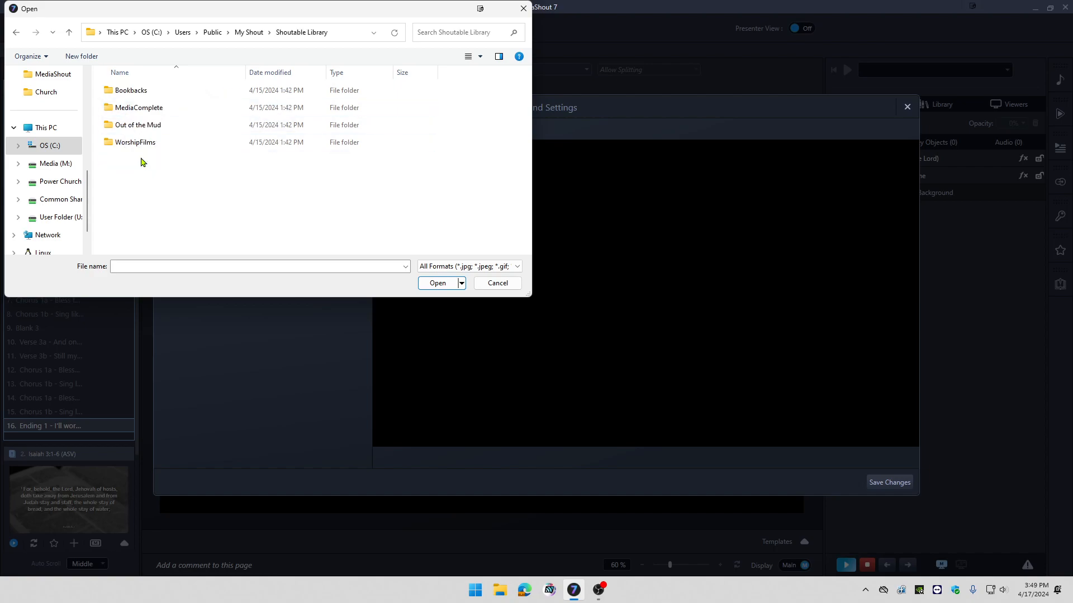
{"action": "double_click", "coordinate": [132, 110]}
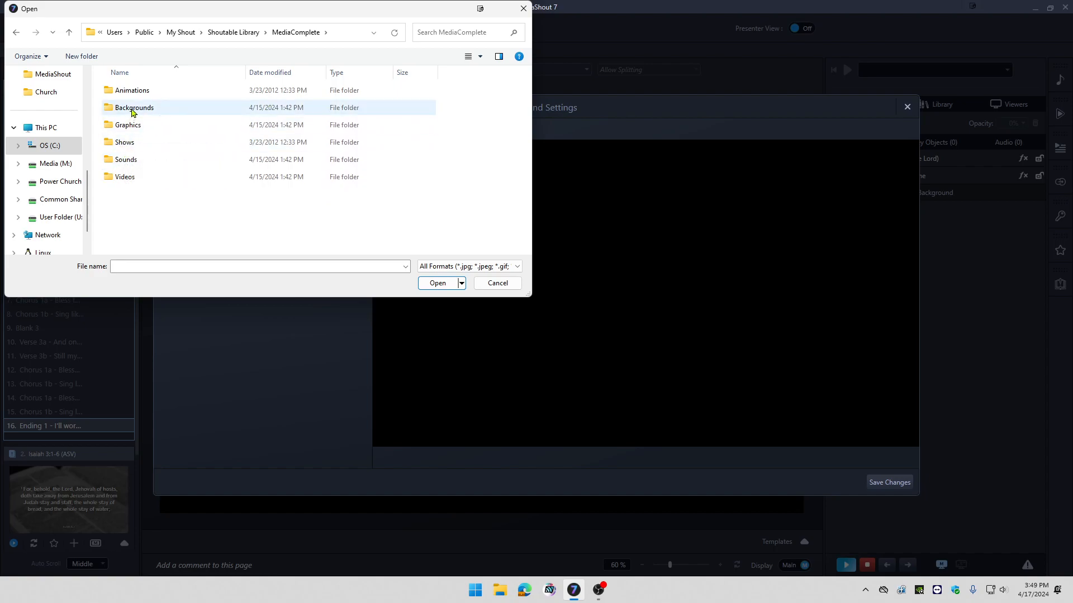
Step: Choose the rusty chains photo from the Graphics folder's Background Images as the background
{"action": "double_click", "coordinate": [152, 109]}
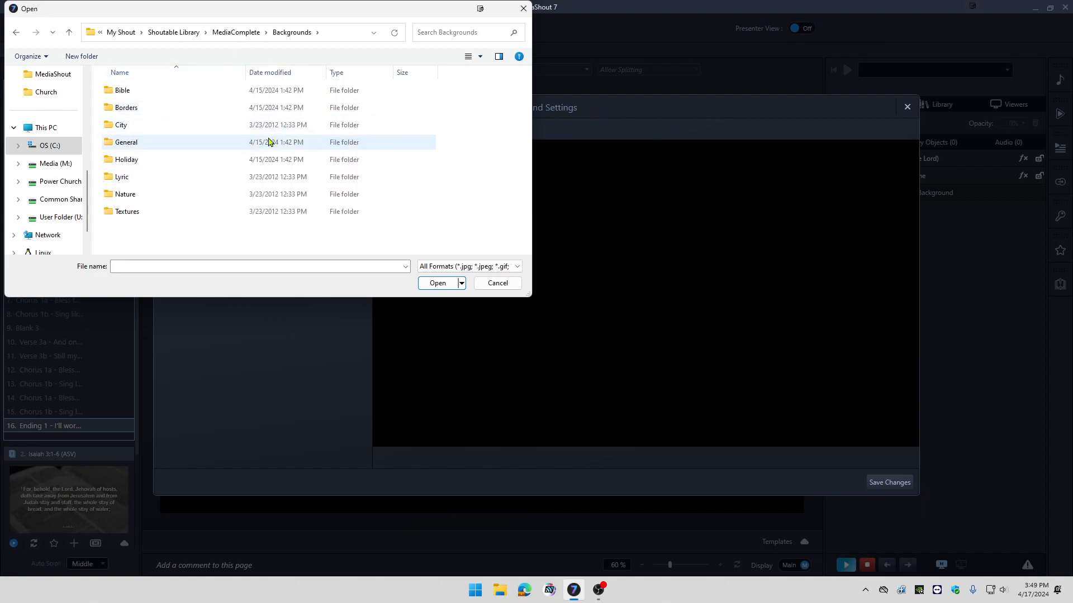
{"action": "left_click", "coordinate": [246, 32]}
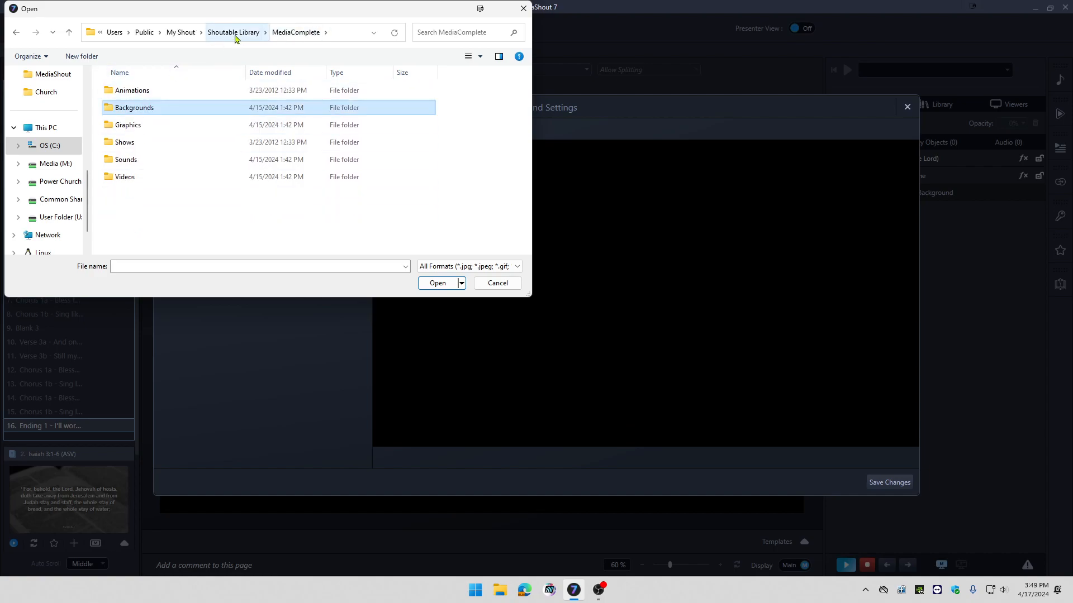
{"action": "double_click", "coordinate": [134, 125]}
{"action": "double_click", "coordinate": [136, 110]}
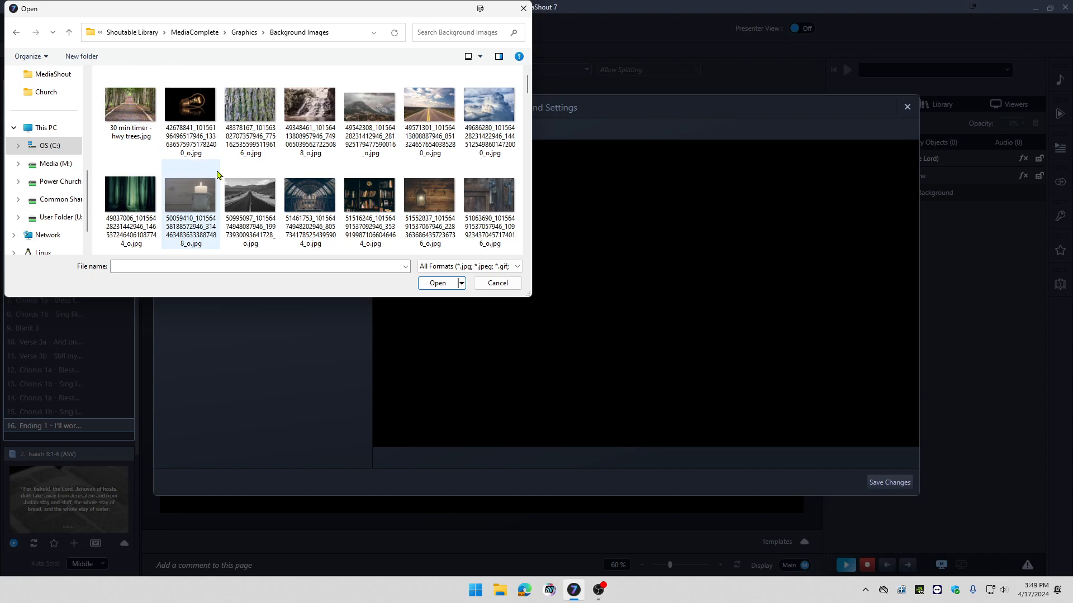
{"action": "scroll", "coordinate": [222, 174], "scroll_direction": "down", "scroll_amount": 5}
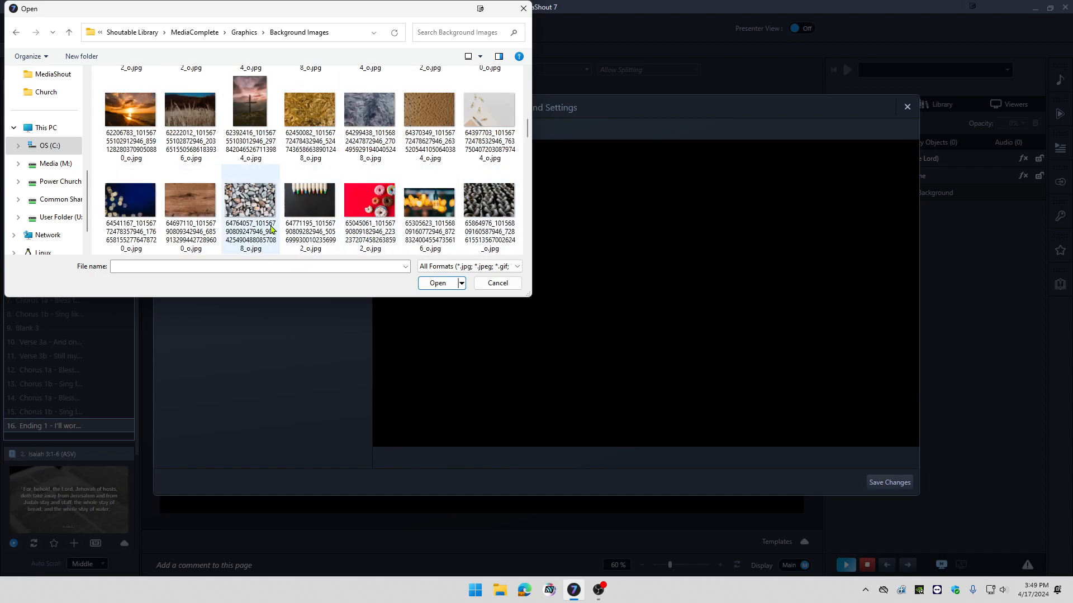
{"action": "double_click", "coordinate": [472, 218]}
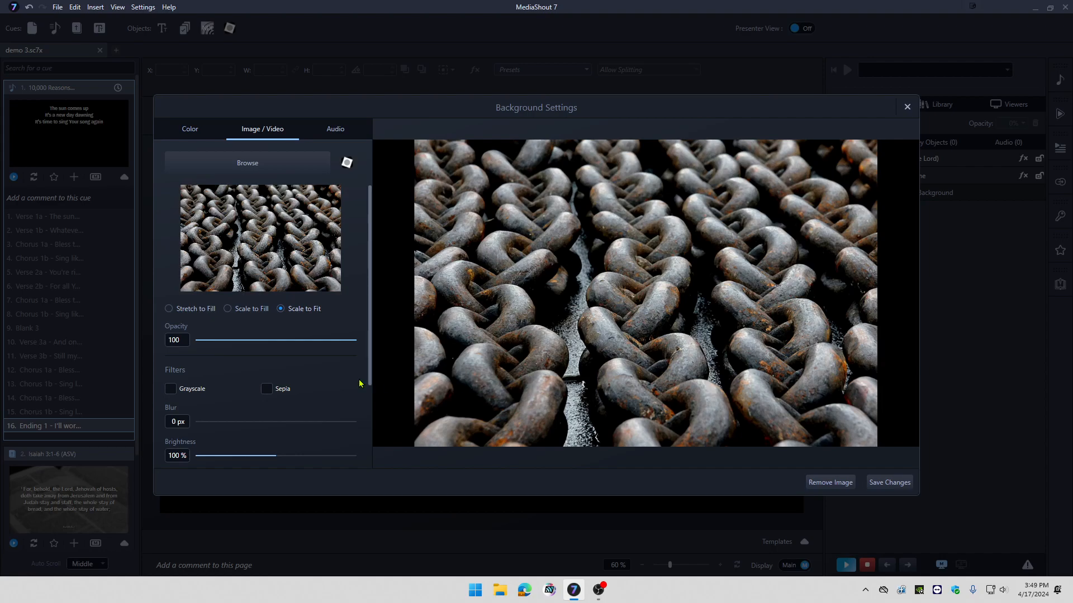
Step: Lower the chains image's opacity to 31, try Stretch to Fill, and set its sizing to Scale to Fill
{"action": "left_click_drag", "start_coordinate": [355, 342], "coordinate": [246, 350]}
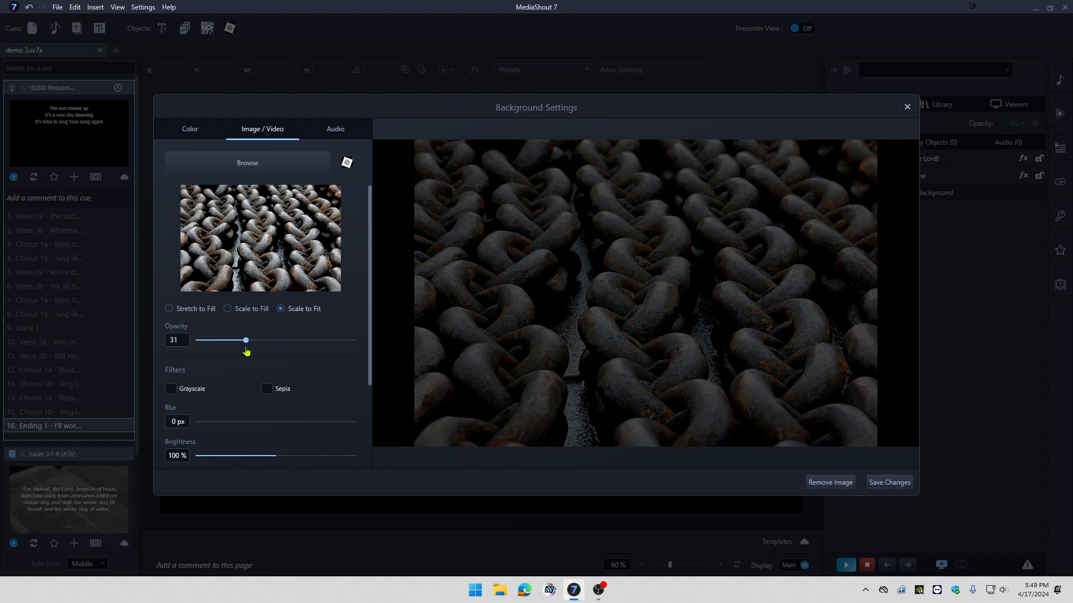
{"action": "left_click", "coordinate": [250, 310]}
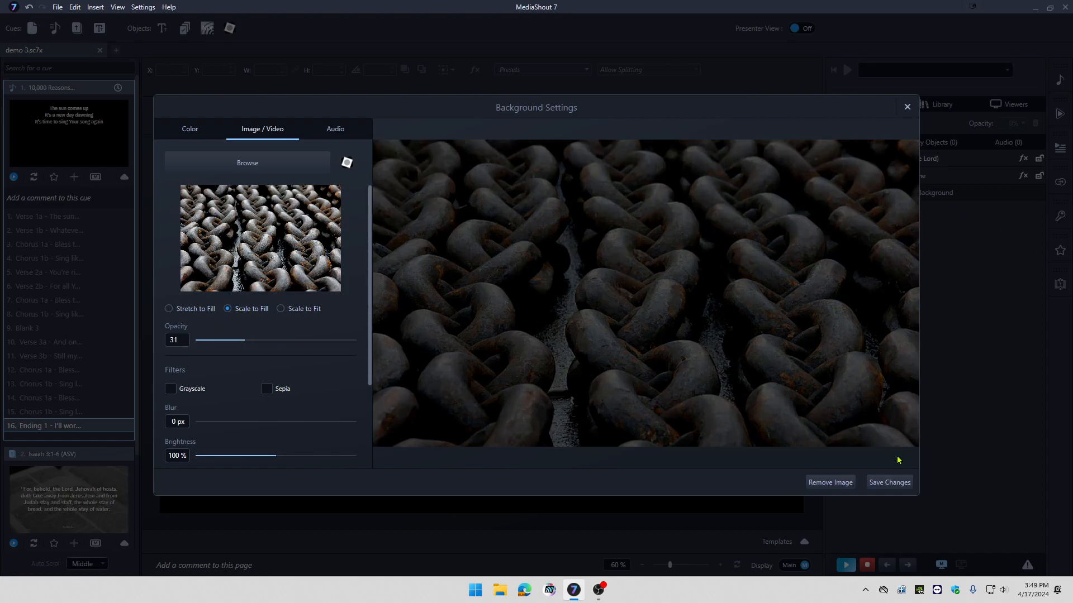
{"action": "left_click", "coordinate": [169, 309]}
{"action": "left_click", "coordinate": [228, 309]}
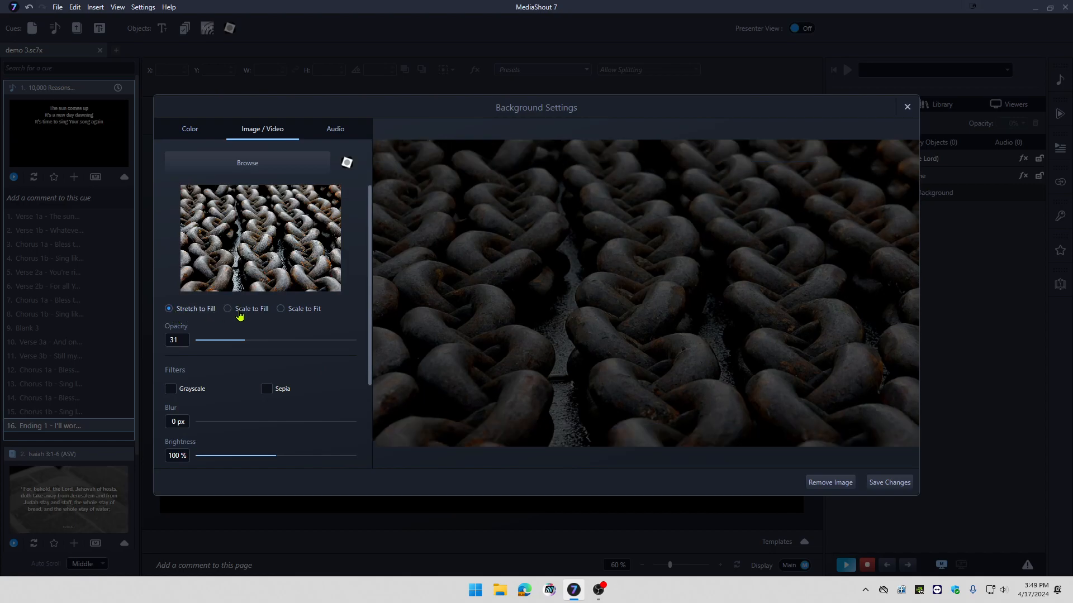
Step: Try the Grayscale and Sepia filters on the chains image
{"action": "left_click", "coordinate": [195, 394]}
{"action": "left_click", "coordinate": [264, 392]}
{"action": "left_click", "coordinate": [203, 394]}
{"action": "left_click", "coordinate": [266, 389]}
Step: Set the chains image's blur to 43 px and save the background changes
{"action": "scroll", "coordinate": [249, 422], "scroll_direction": "down", "scroll_amount": 3}
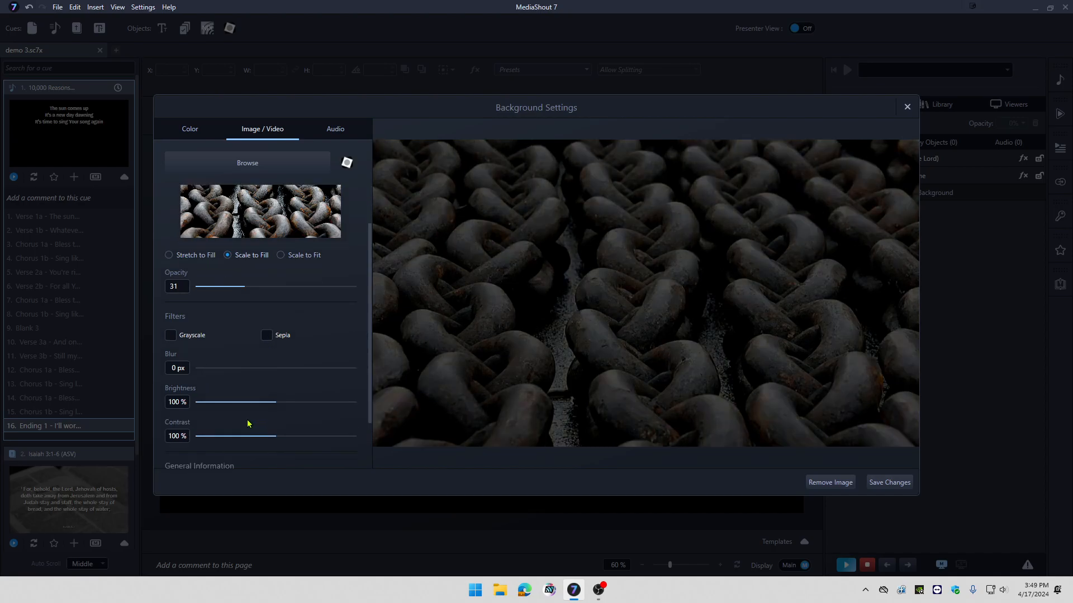
{"action": "scroll", "coordinate": [204, 354], "scroll_direction": "up", "scroll_amount": 1}
{"action": "left_click_drag", "start_coordinate": [196, 368], "coordinate": [266, 374]}
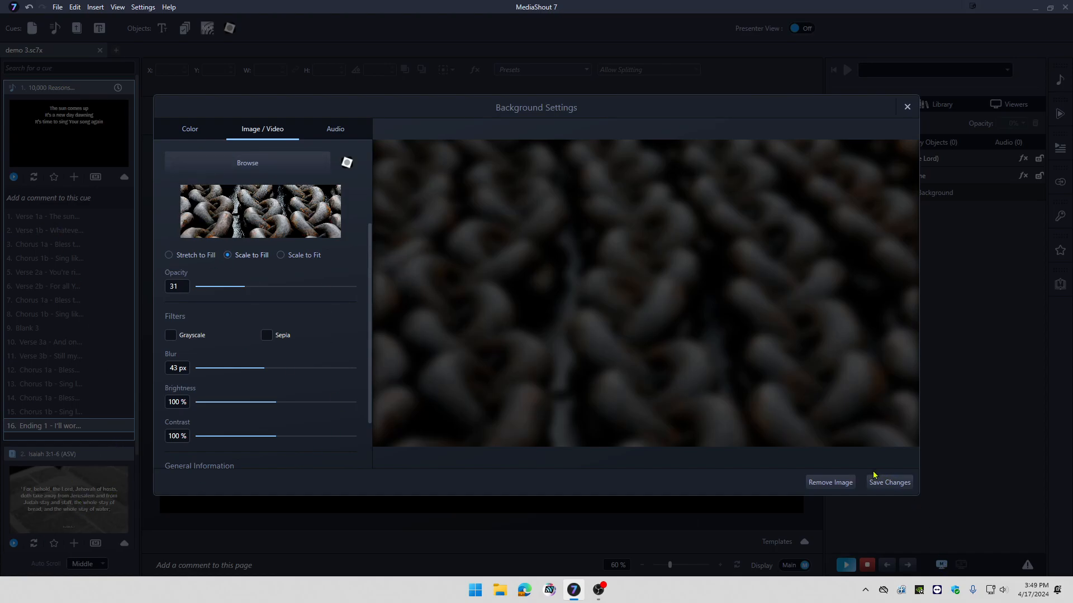
{"action": "left_click", "coordinate": [884, 485]}
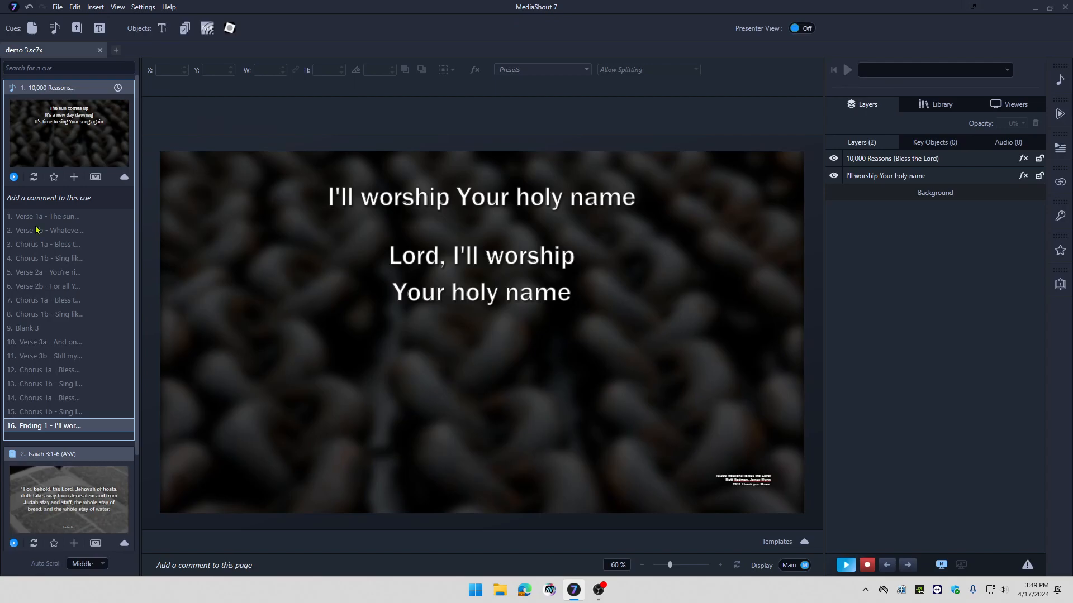
Step: Check the new background on several song pages, including Blank 3 and Chorus 1b
{"action": "left_click", "coordinate": [57, 249]}
{"action": "left_click", "coordinate": [67, 302]}
{"action": "left_click", "coordinate": [76, 331]}
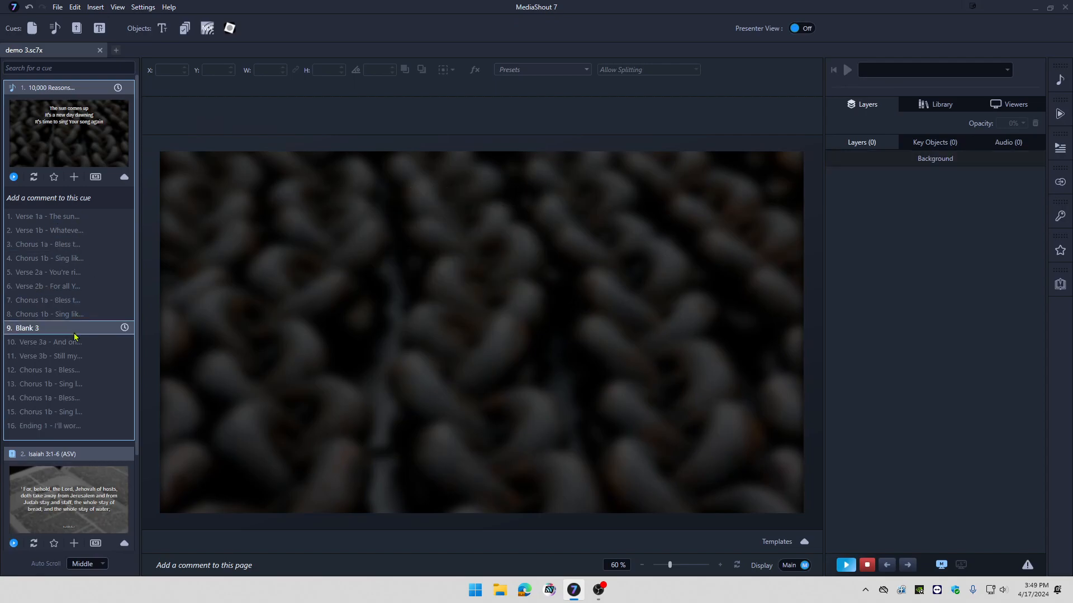
{"action": "left_click", "coordinate": [67, 258]}
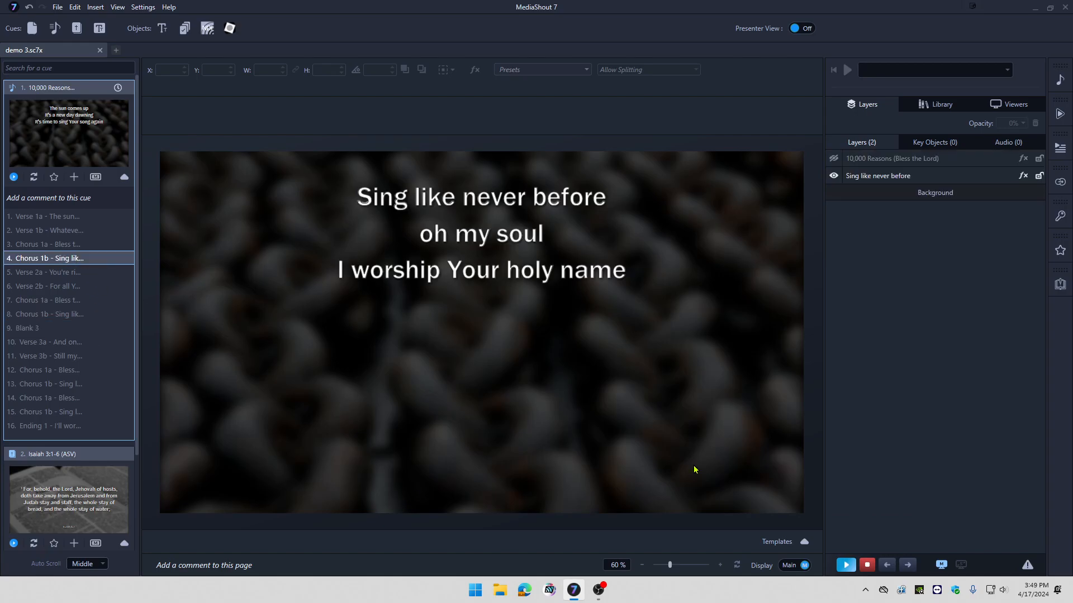
Step: Save the song cue's current look as a new template named Chains
{"action": "left_click", "coordinate": [804, 543]}
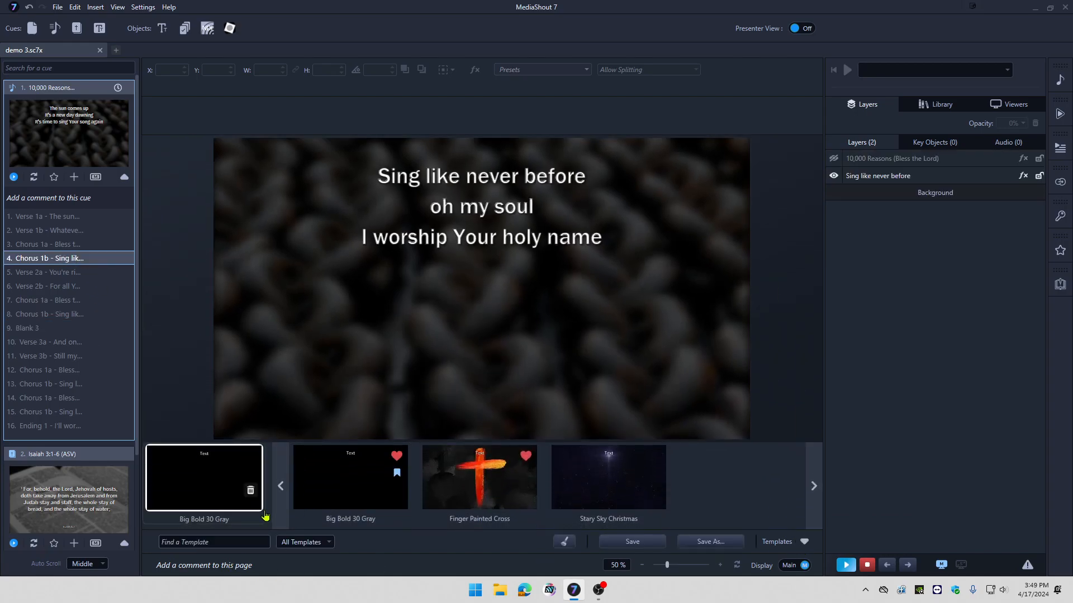
{"action": "left_click", "coordinate": [724, 549]}
{"action": "double_click", "coordinate": [493, 287]}
{"action": "type", "text": "Chains"}
{"action": "key", "text": "Return"}
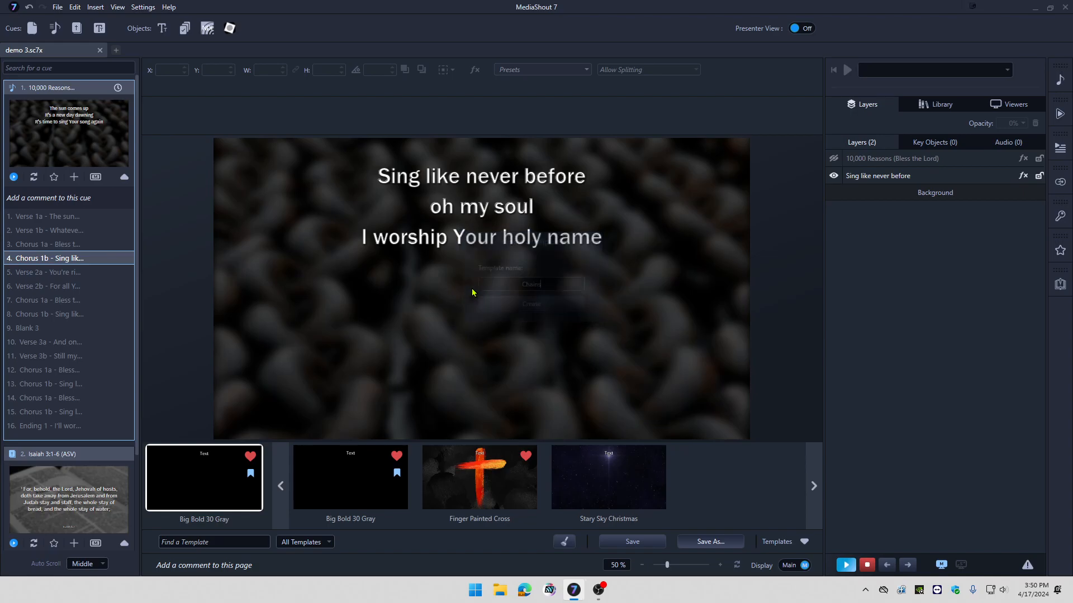
Step: Delete the Chains template
{"action": "mouse_move", "coordinate": [507, 507]}
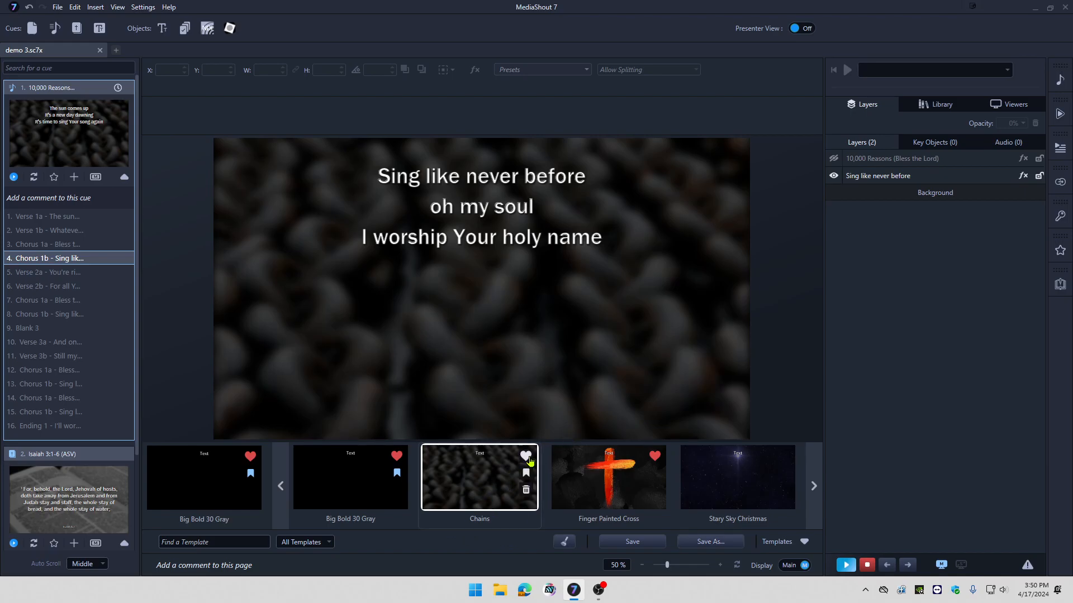
{"action": "left_click", "coordinate": [525, 490]}
{"action": "left_click", "coordinate": [510, 337]}
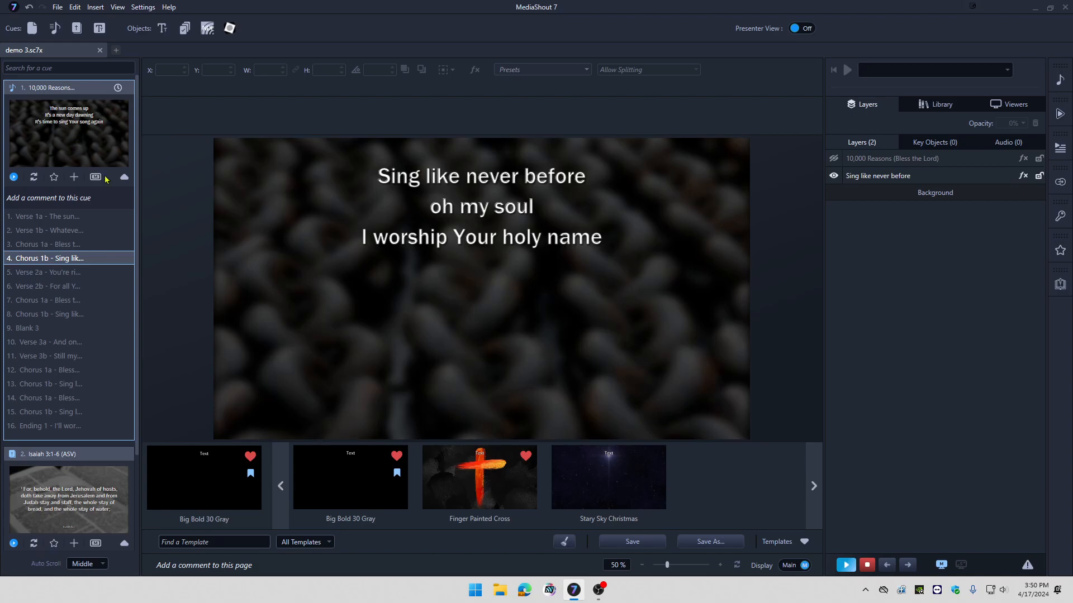
Step: Create a blank cue with the default name after the Isaiah 3:1-6 (ASV) cue
{"action": "left_click", "coordinate": [86, 510]}
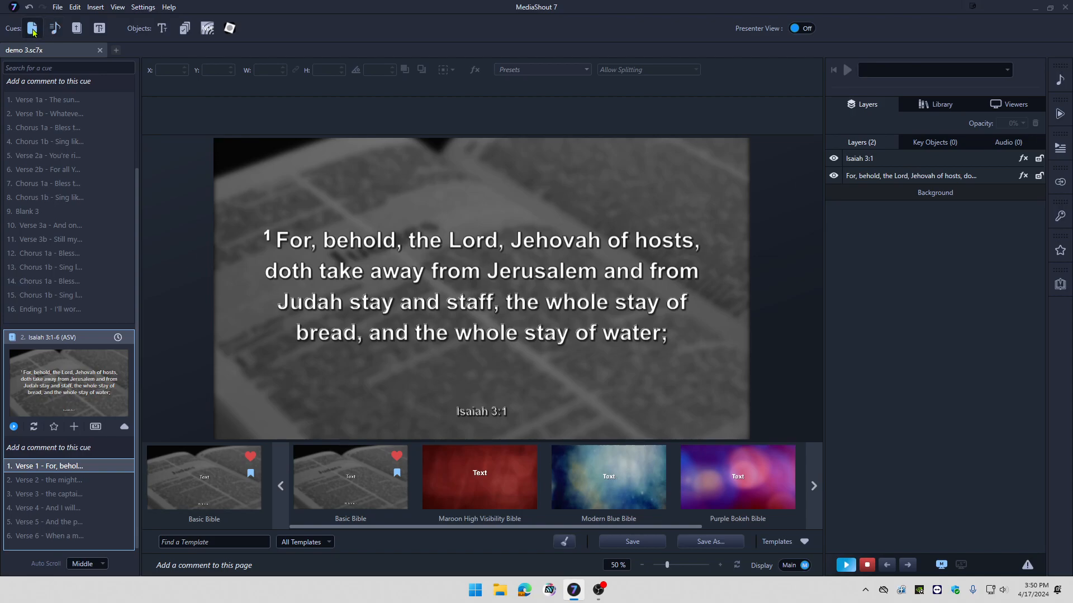
{"action": "left_click", "coordinate": [32, 27]}
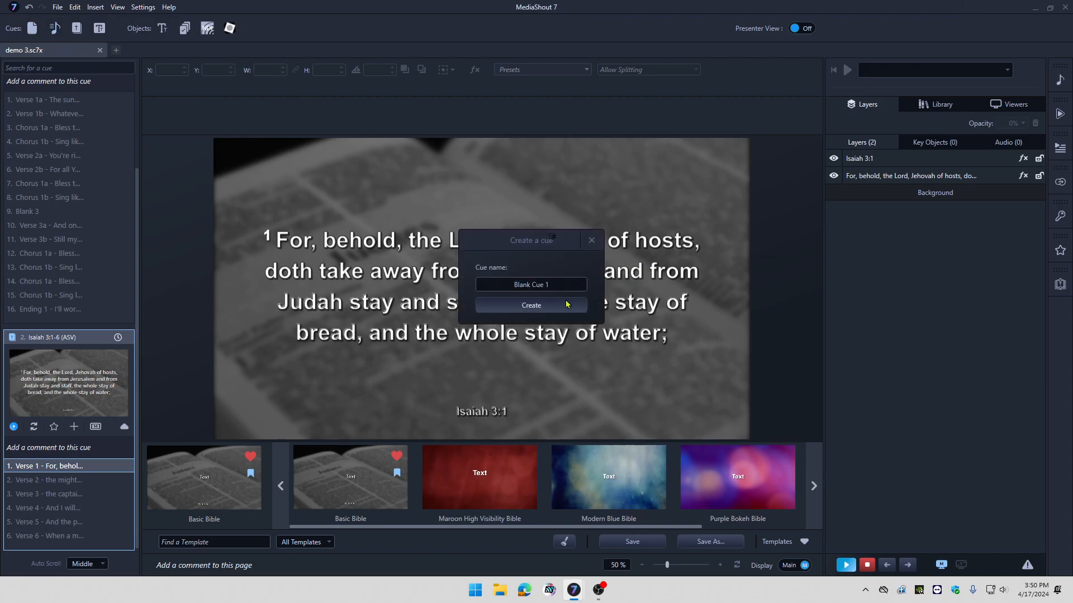
{"action": "left_click", "coordinate": [567, 305]}
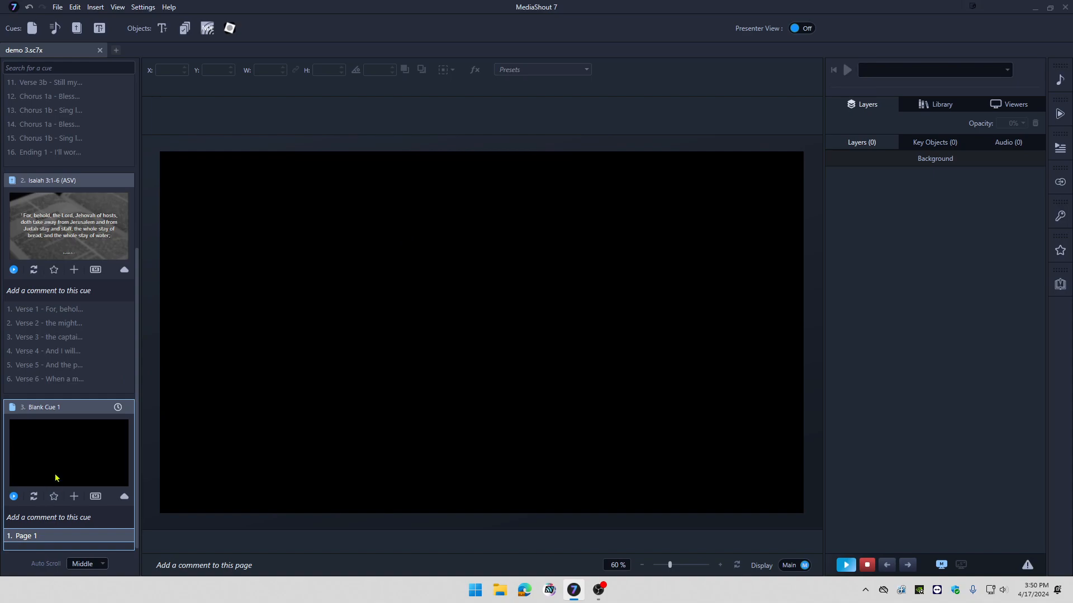
Step: Move the blank cue between the 10,000 Reasons and Isaiah 3:1-6 cues, and collapse the page lists
{"action": "left_click", "coordinate": [126, 499]}
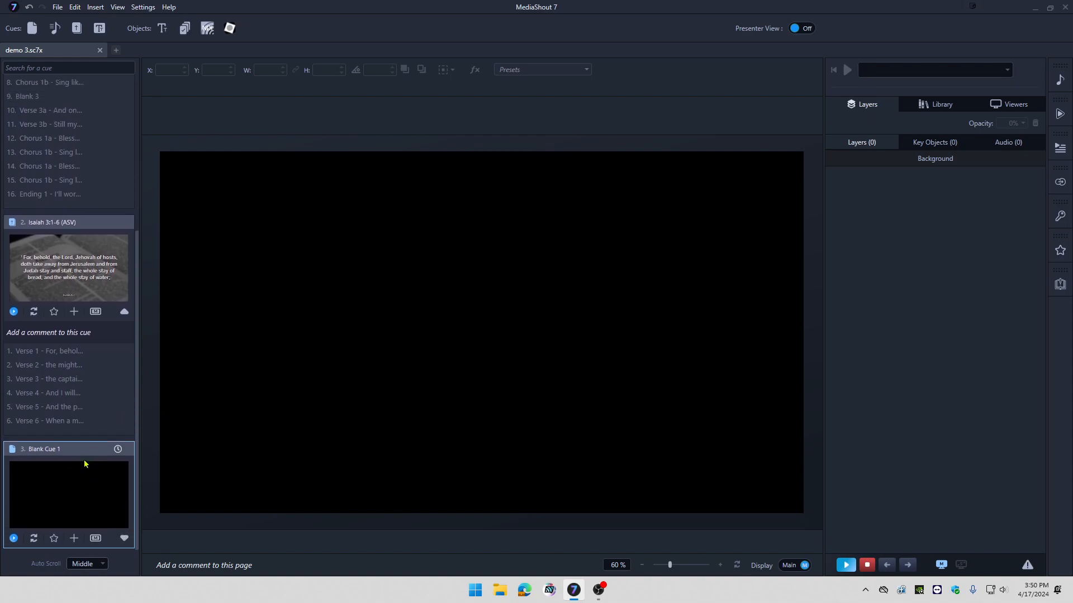
{"action": "left_click_drag", "start_coordinate": [84, 449], "coordinate": [73, 239]}
{"action": "scroll", "coordinate": [73, 239], "scroll_direction": "up", "scroll_amount": 5}
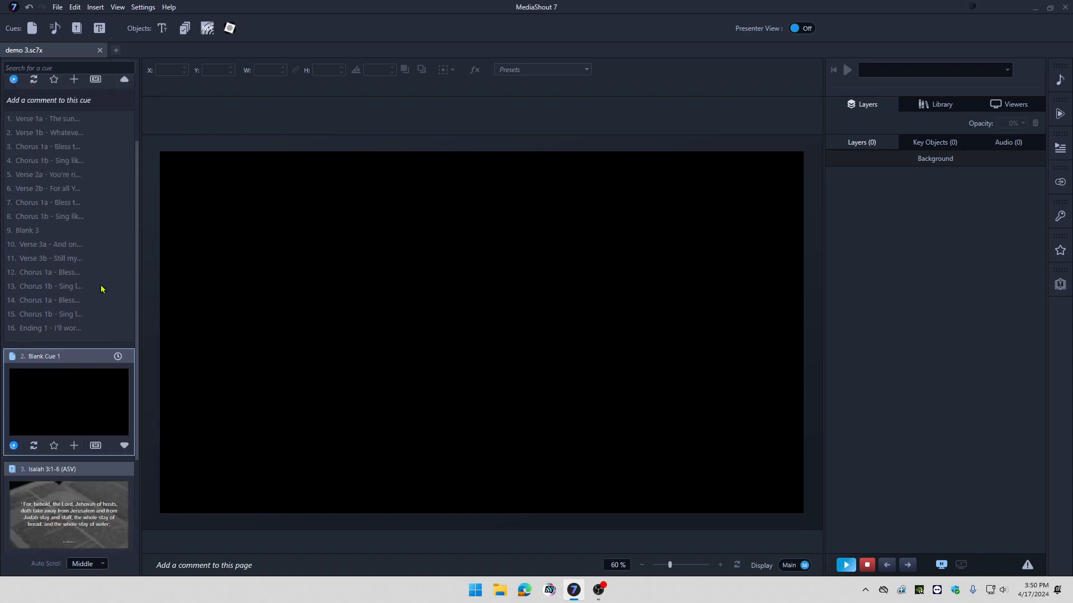
{"action": "left_click", "coordinate": [123, 177]}
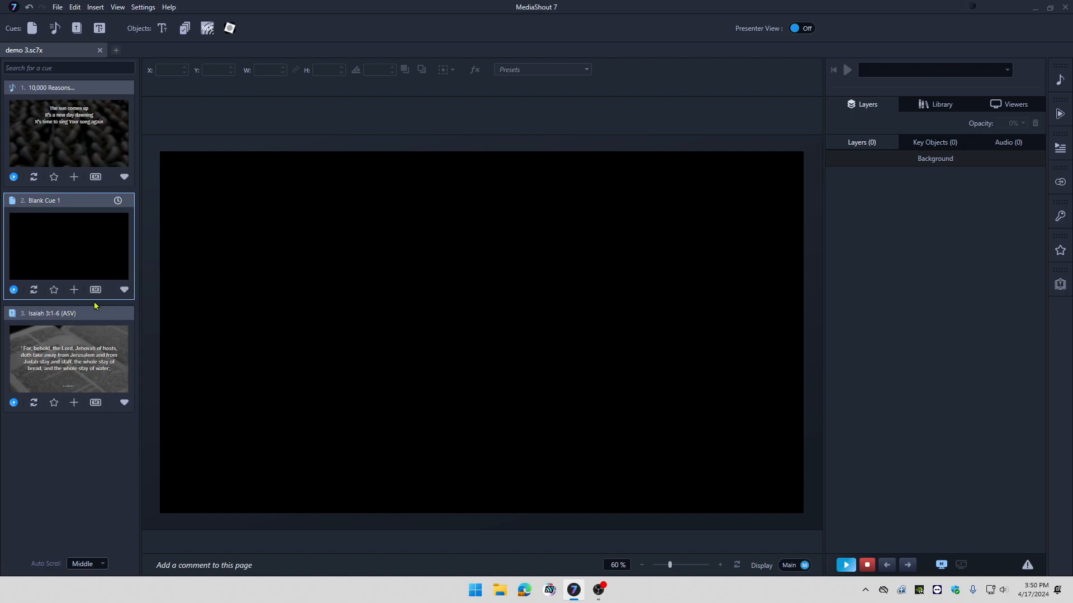
Step: Add the comment "Turn Up Lights for Sermon" to Blank Cue 1 and collapse its details
{"action": "left_click", "coordinate": [124, 290]}
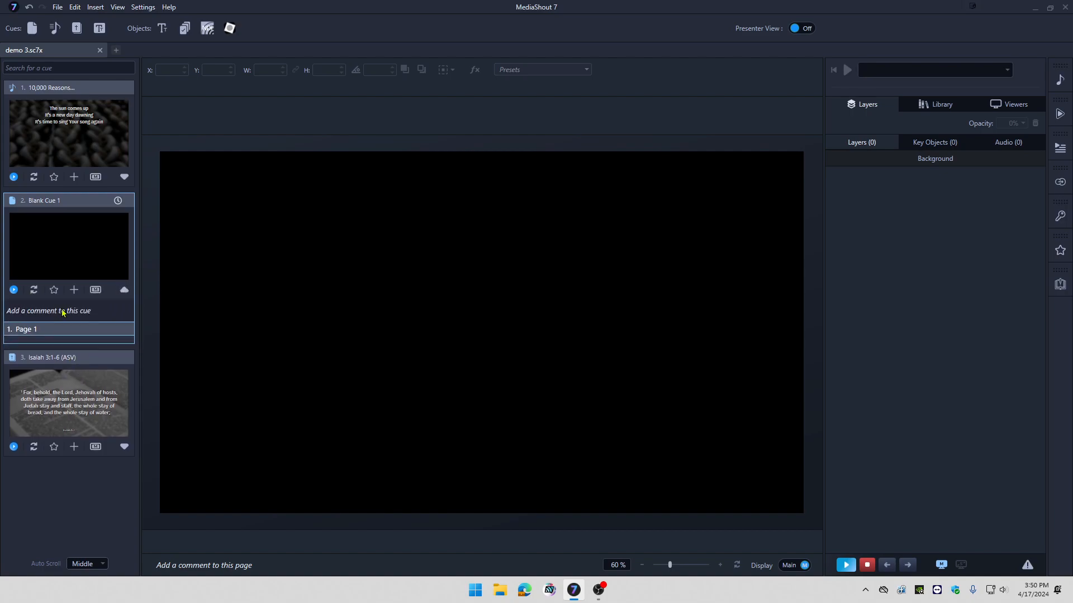
{"action": "left_click", "coordinate": [66, 317]}
{"action": "type", "text": "Turn Up Lights for Sermon"}
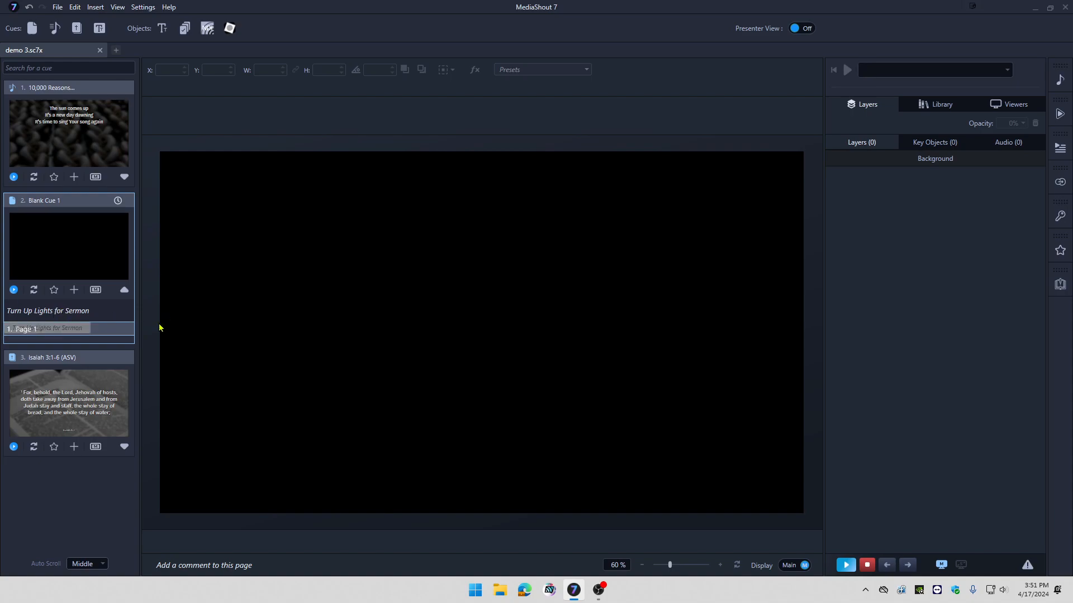
{"action": "left_click", "coordinate": [119, 294]}
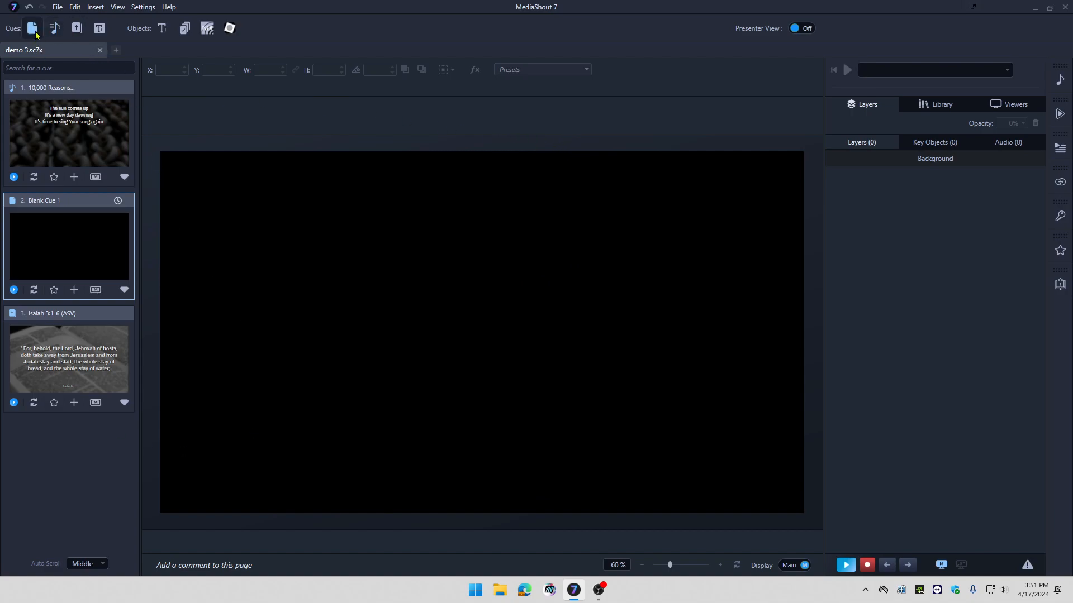
Step: Browse the song lyrics in My library, searching for "elevation worship" and previewing 10,000 Reasons (Bless the Lord)
{"action": "left_click", "coordinate": [53, 36]}
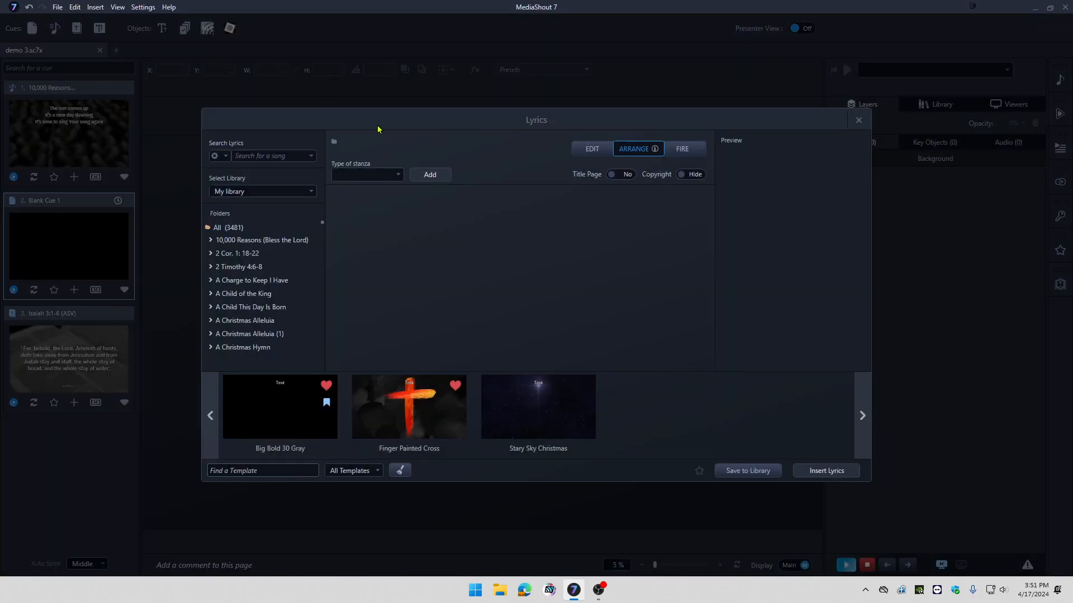
{"action": "left_click", "coordinate": [259, 156]}
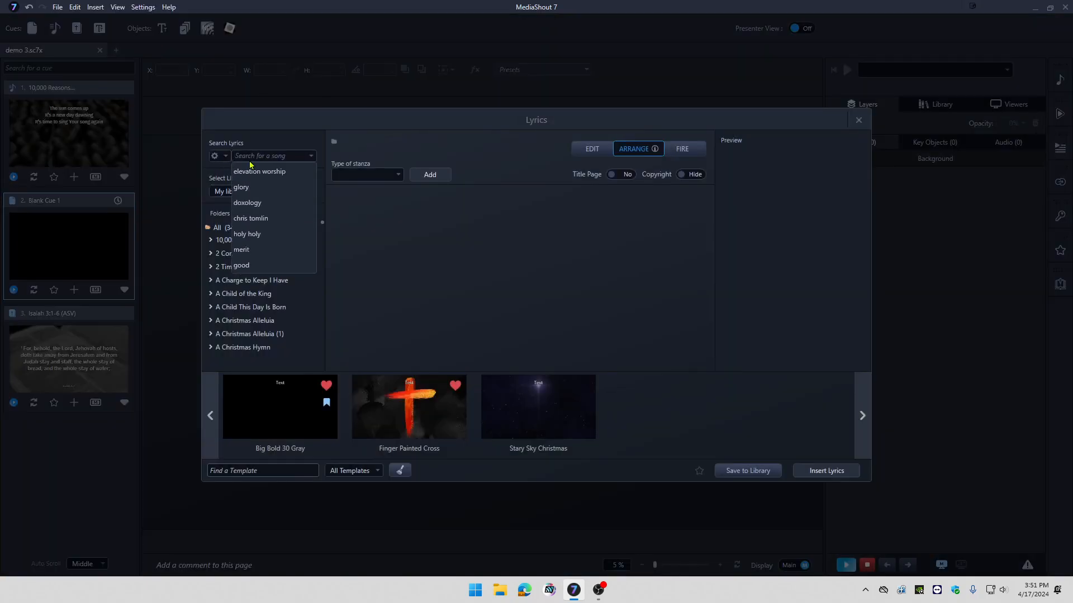
{"action": "left_click", "coordinate": [253, 173]}
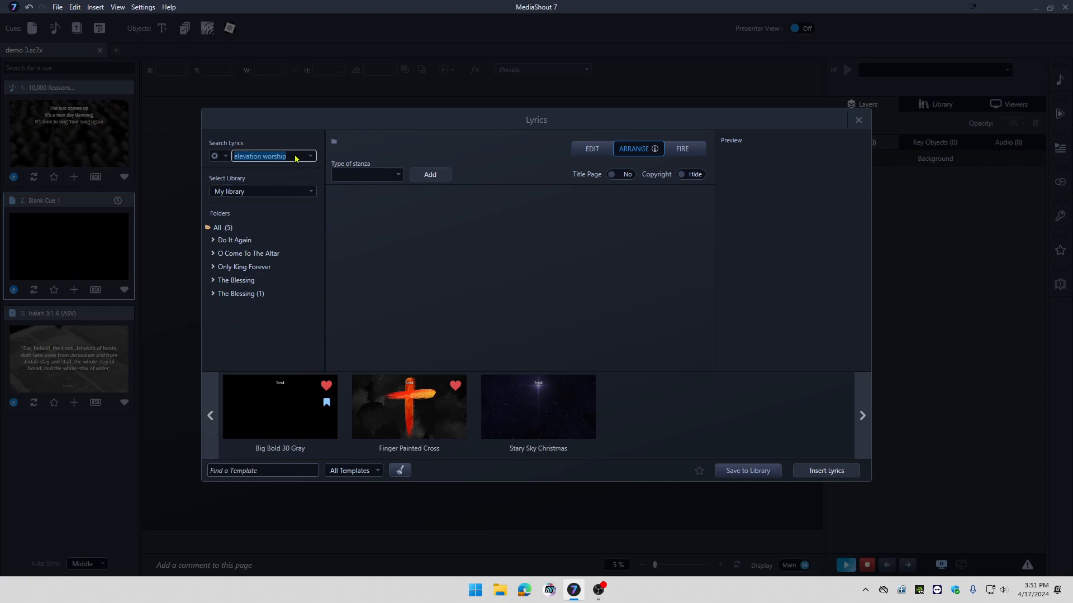
{"action": "key", "text": "BackSpace"}
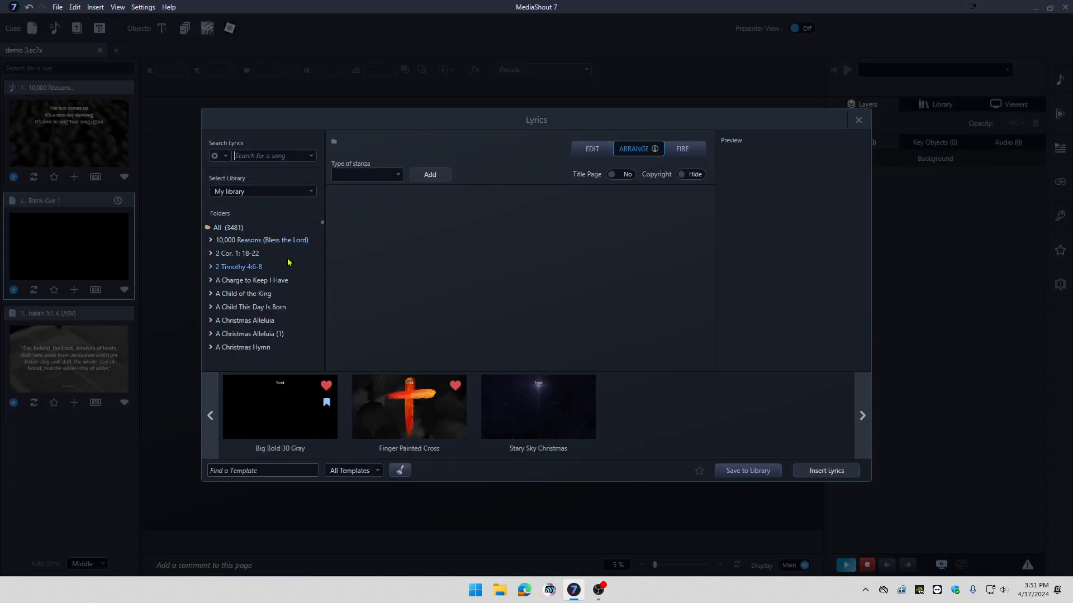
{"action": "left_click", "coordinate": [229, 242]}
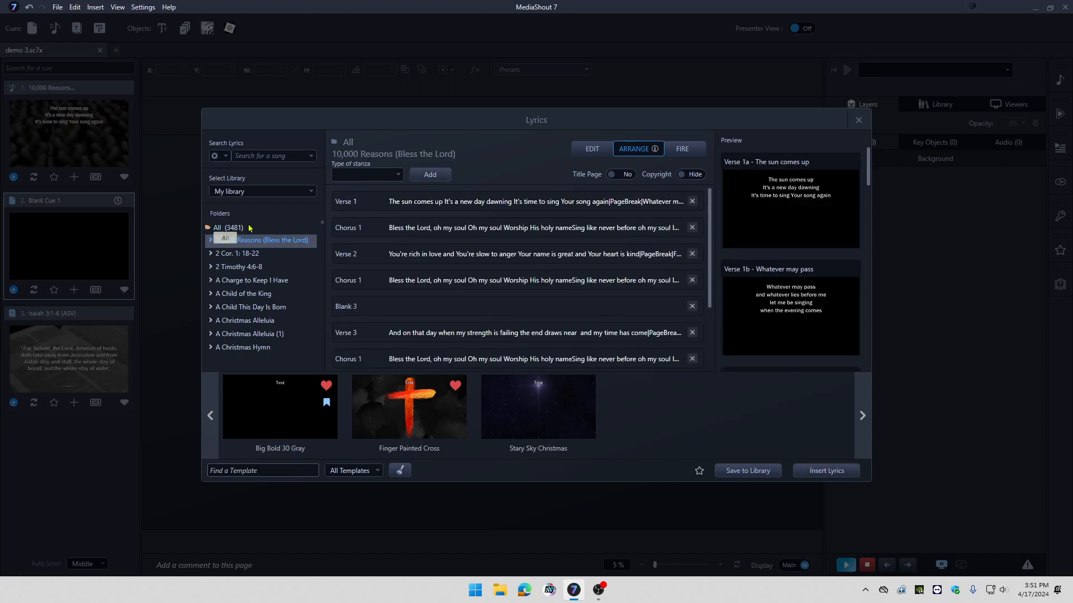
Step: Switch the lyrics library to SongSelect by CCLI and search it for "elevation worship"
{"action": "left_click", "coordinate": [244, 192]}
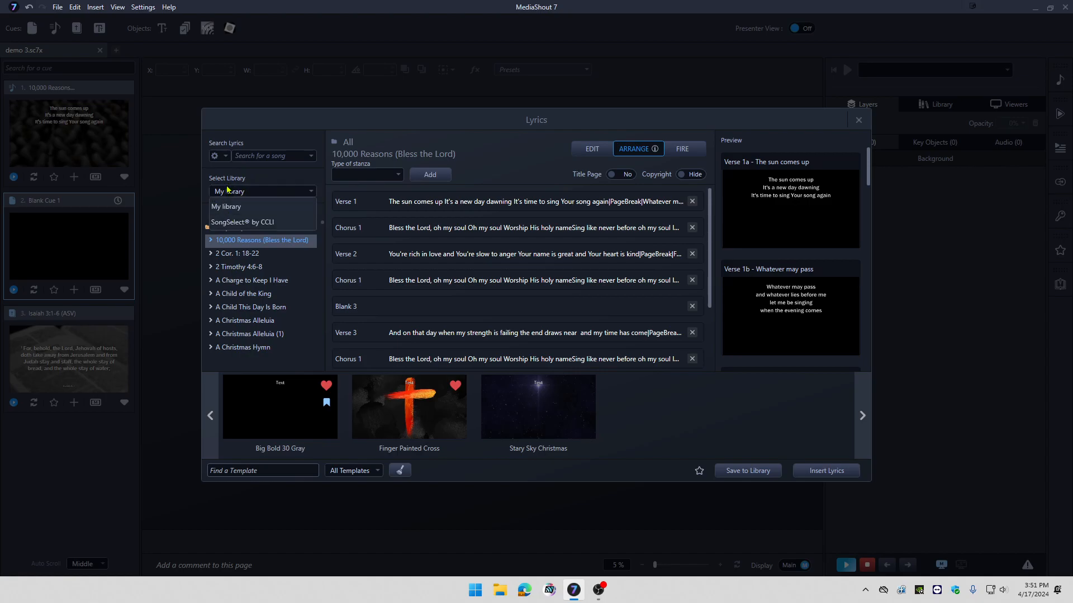
{"action": "left_click", "coordinate": [271, 223]}
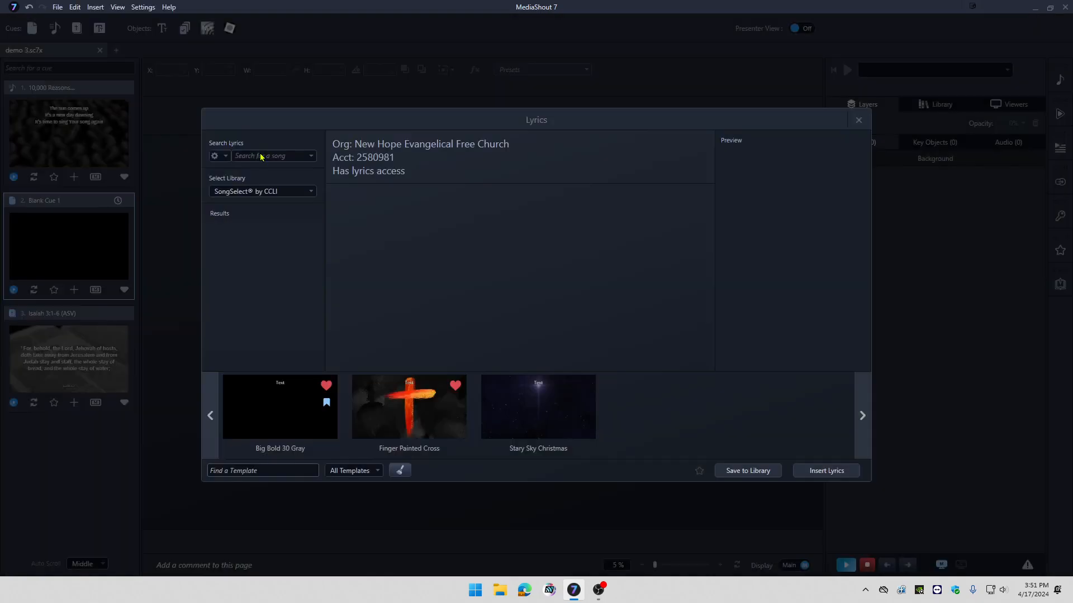
{"action": "left_click", "coordinate": [262, 159]}
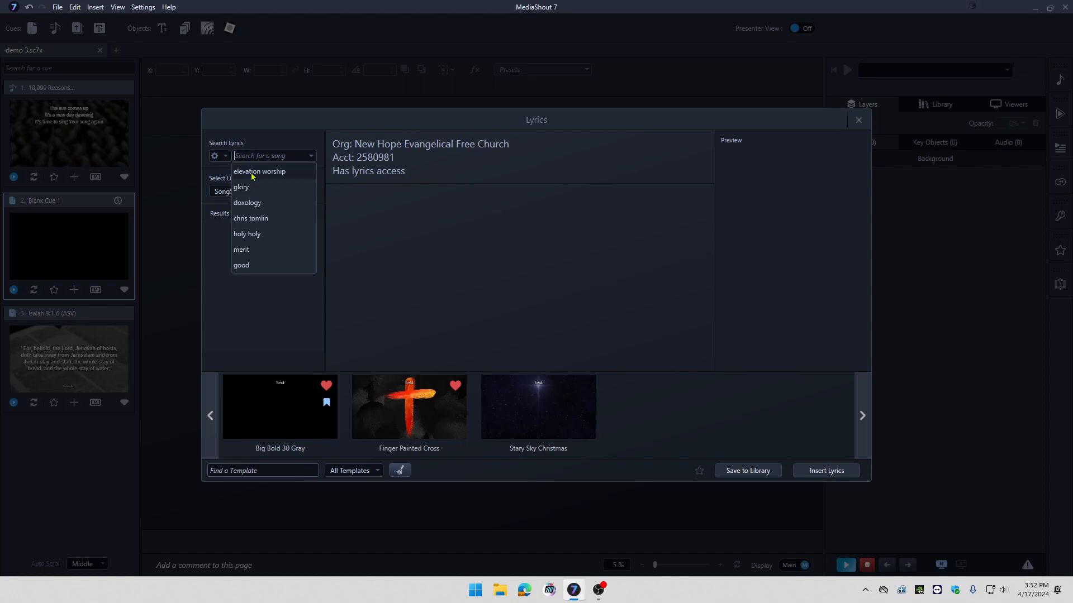
{"action": "left_click", "coordinate": [251, 172]}
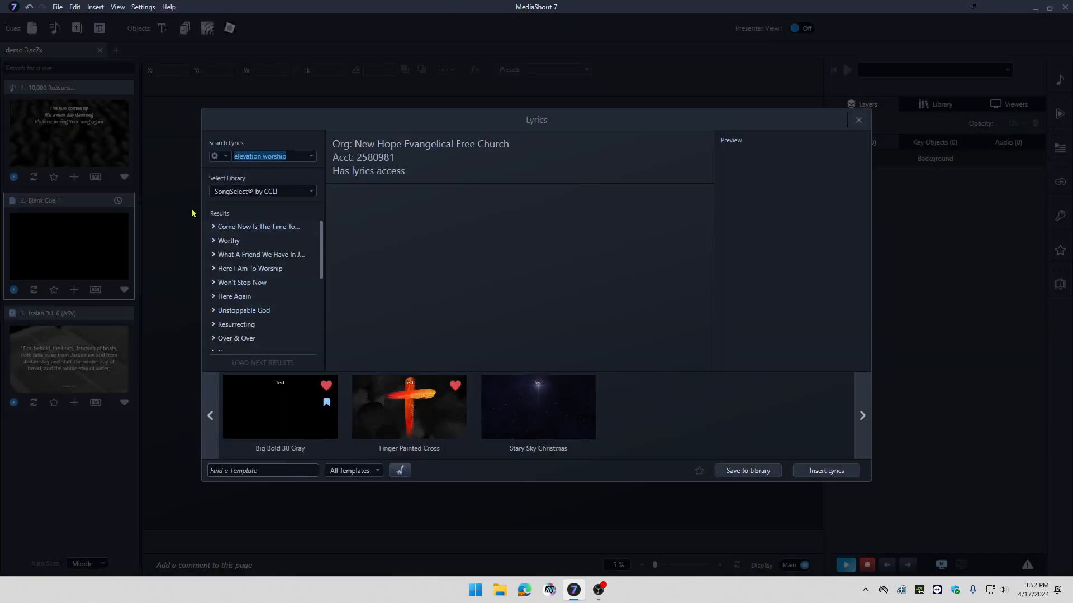
Step: Import the song Here Again from the SongSelect results and go to its lyrics in My library
{"action": "left_click", "coordinate": [238, 297]}
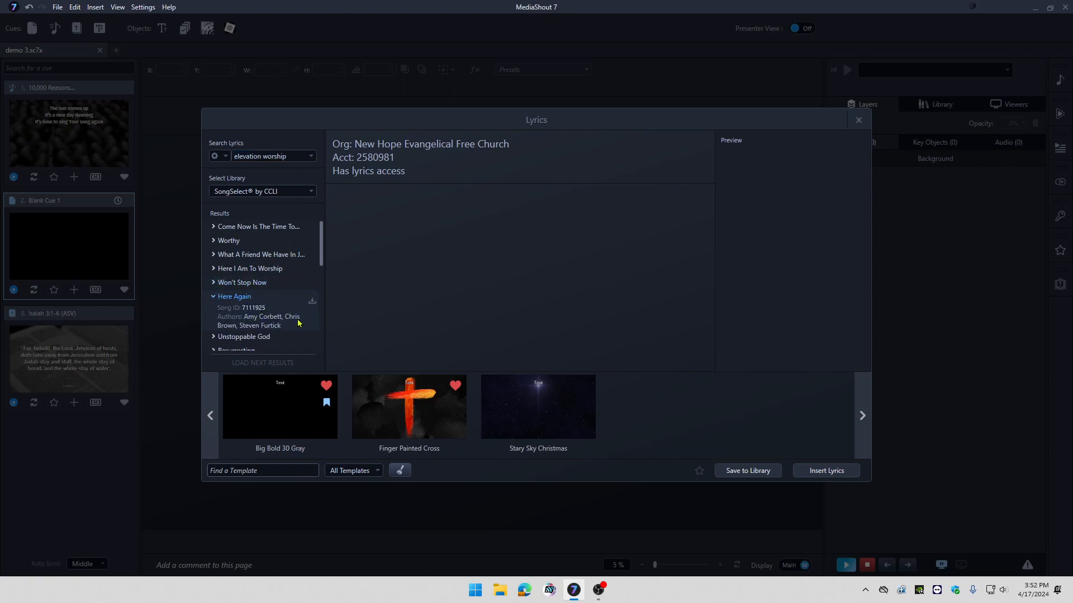
{"action": "left_click", "coordinate": [313, 301]}
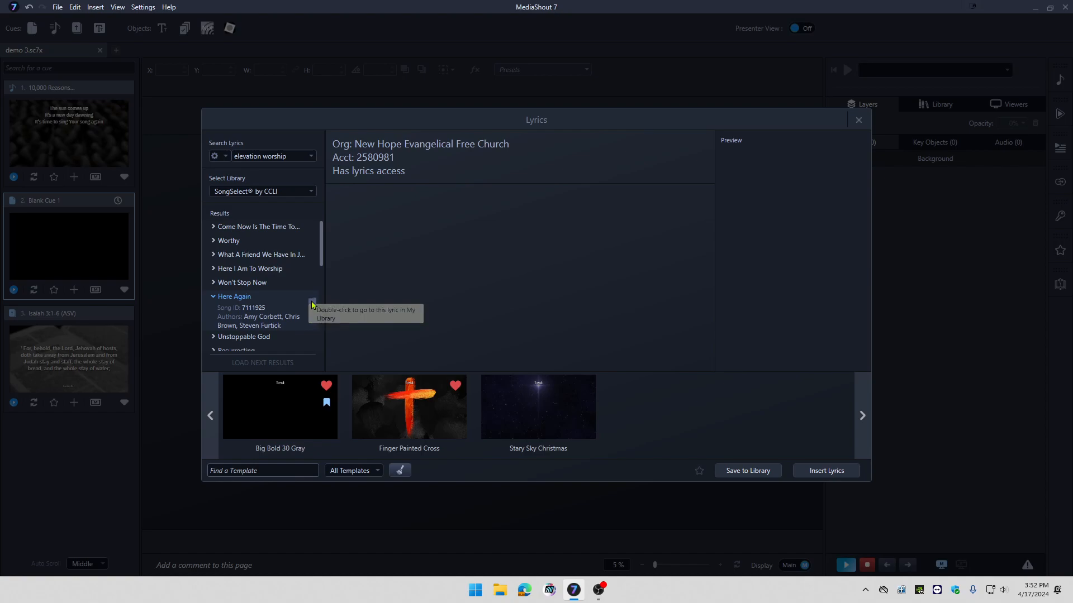
{"action": "double_click", "coordinate": [312, 304]}
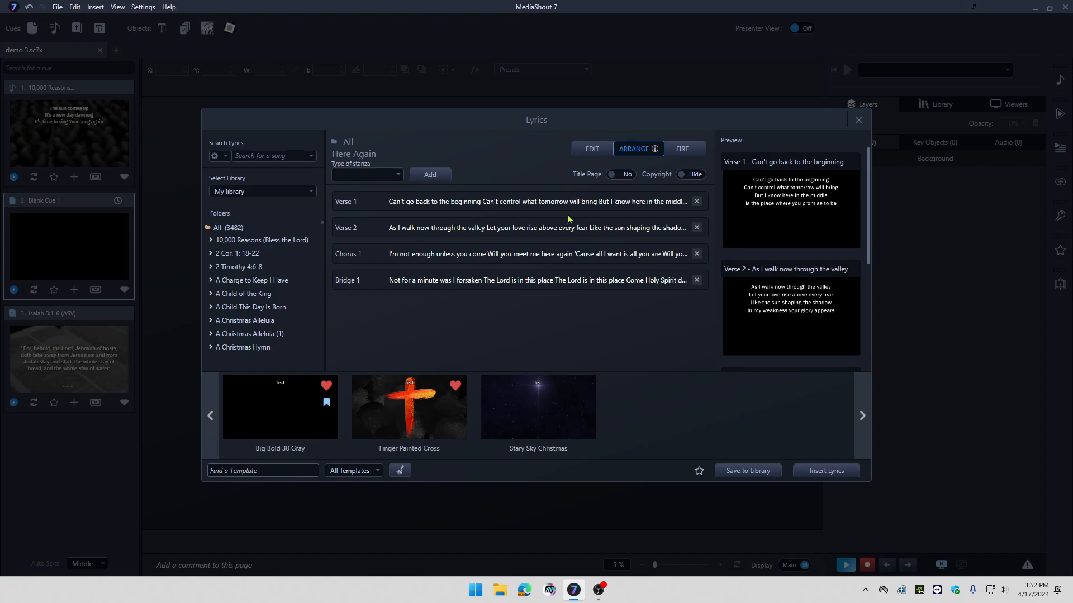
Step: Insert a page break in Bridge 1 of Here Again before the line "Come Holy Spirit dry bones awaken"
{"action": "left_click", "coordinate": [582, 153]}
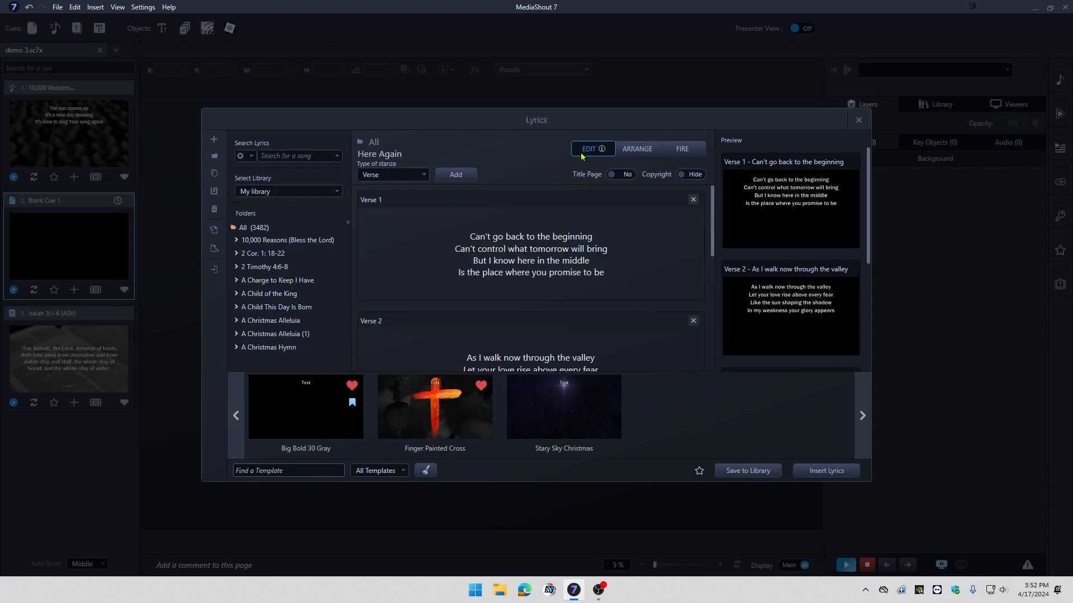
{"action": "scroll", "coordinate": [550, 257], "scroll_direction": "down", "scroll_amount": 4}
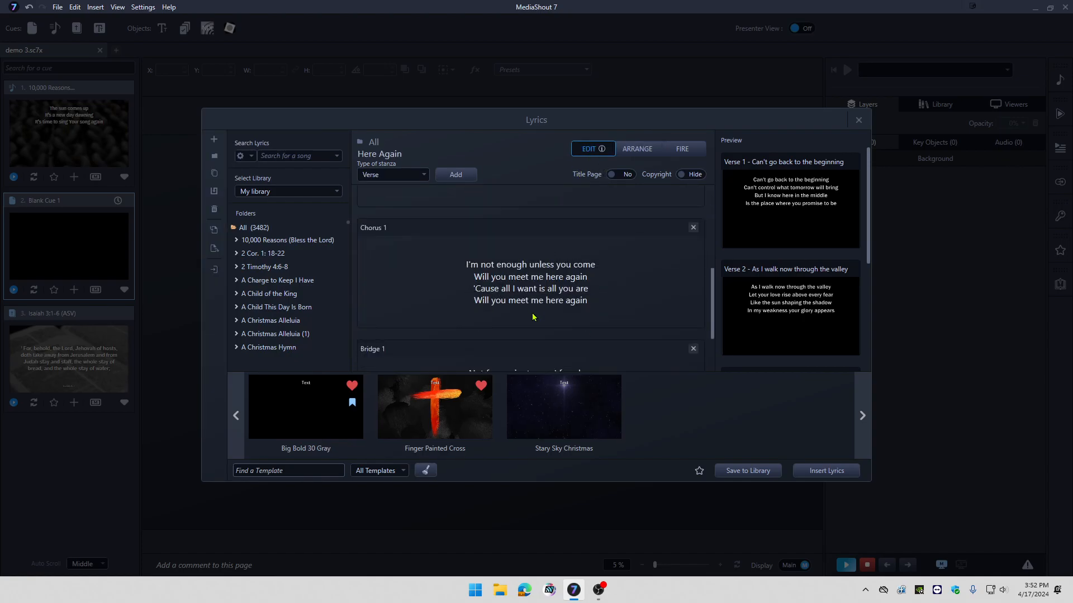
{"action": "left_click", "coordinate": [537, 289]}
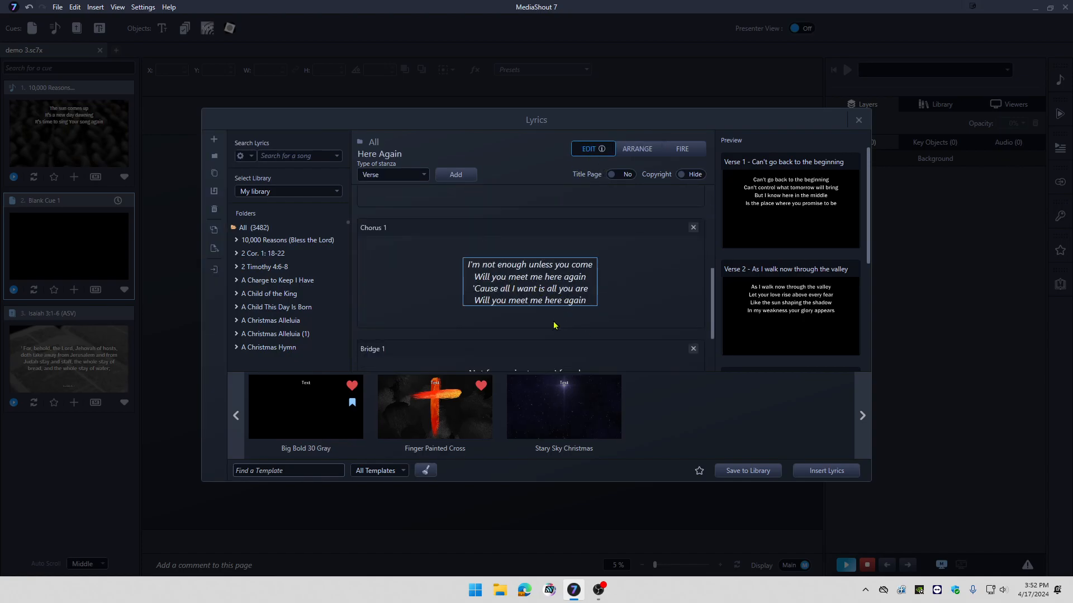
{"action": "scroll", "coordinate": [532, 298], "scroll_direction": "down", "scroll_amount": 2}
{"action": "left_click", "coordinate": [532, 299]}
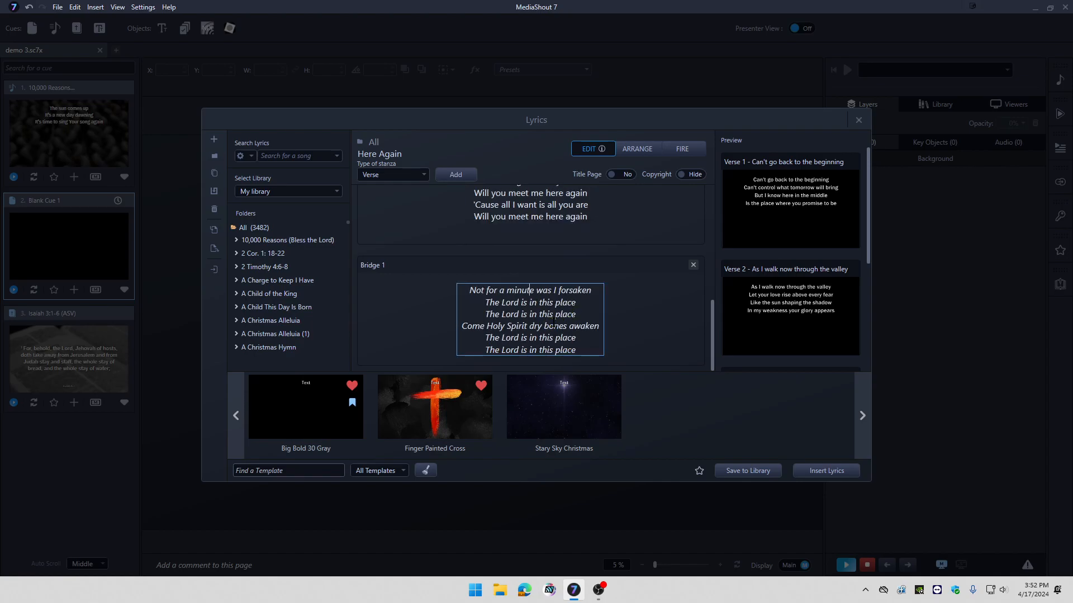
{"action": "right_click", "coordinate": [462, 326]}
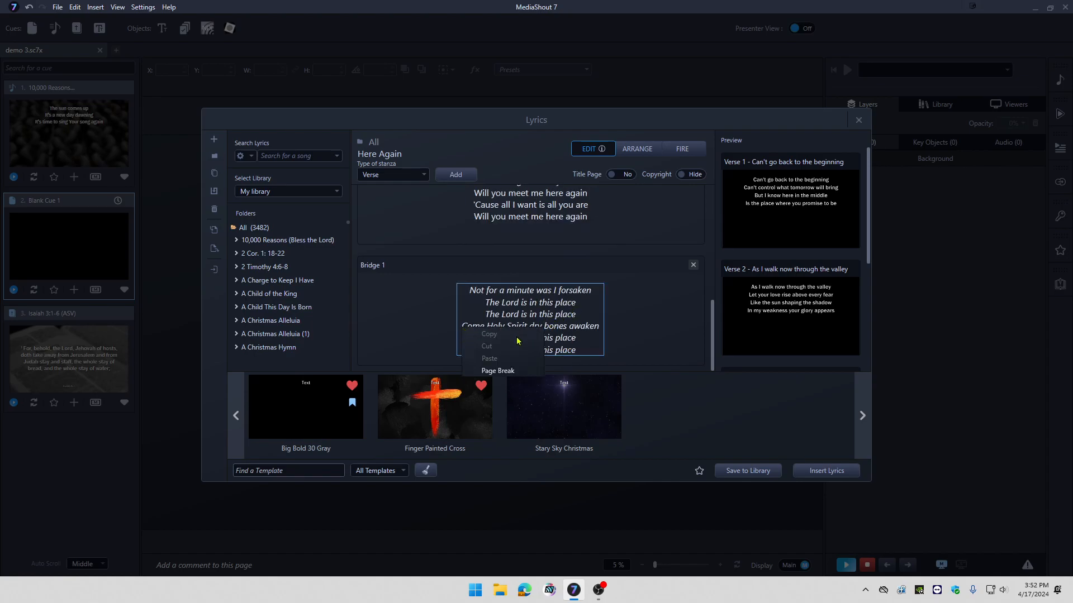
{"action": "left_click", "coordinate": [512, 370]}
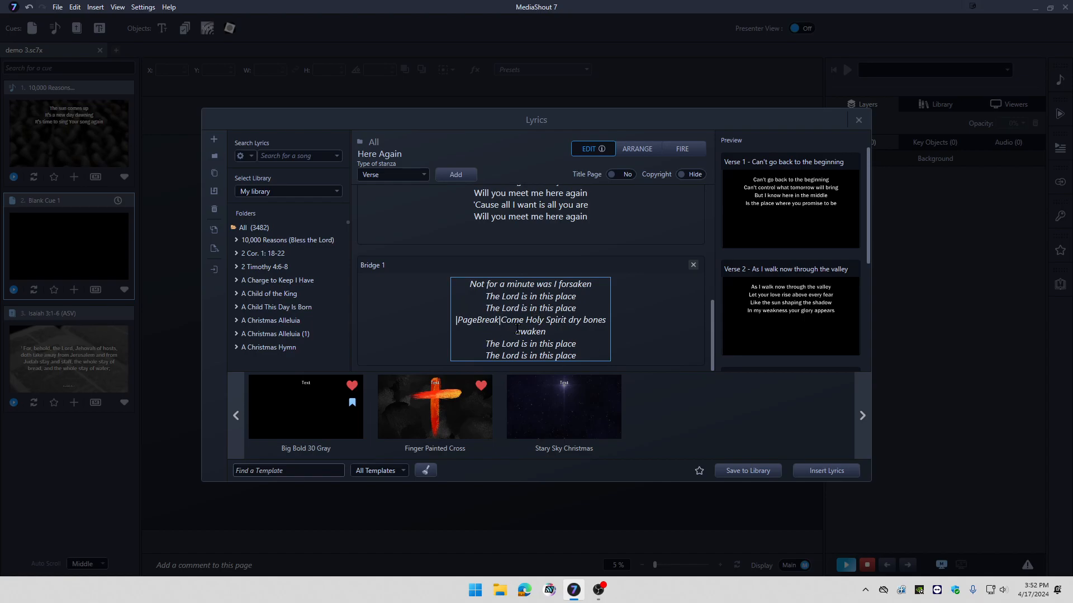
Step: Insert the Here Again lyrics once without a template and once with the Finger Painted Cross template, without saving the changes to the lyric library
{"action": "left_click", "coordinate": [826, 476]}
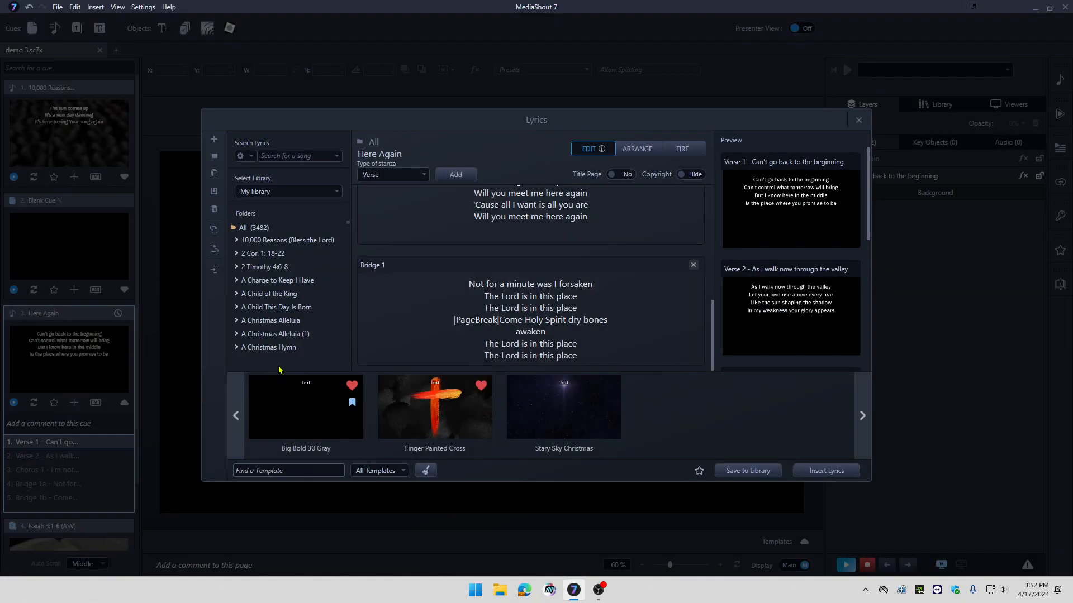
{"action": "left_click", "coordinate": [402, 405]}
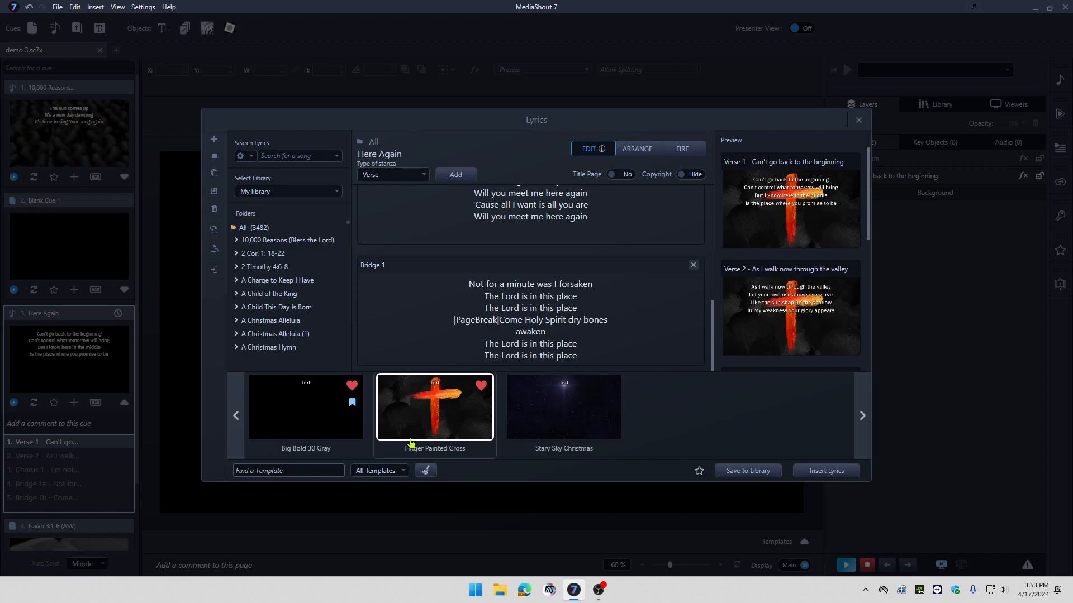
{"action": "left_click", "coordinate": [810, 474]}
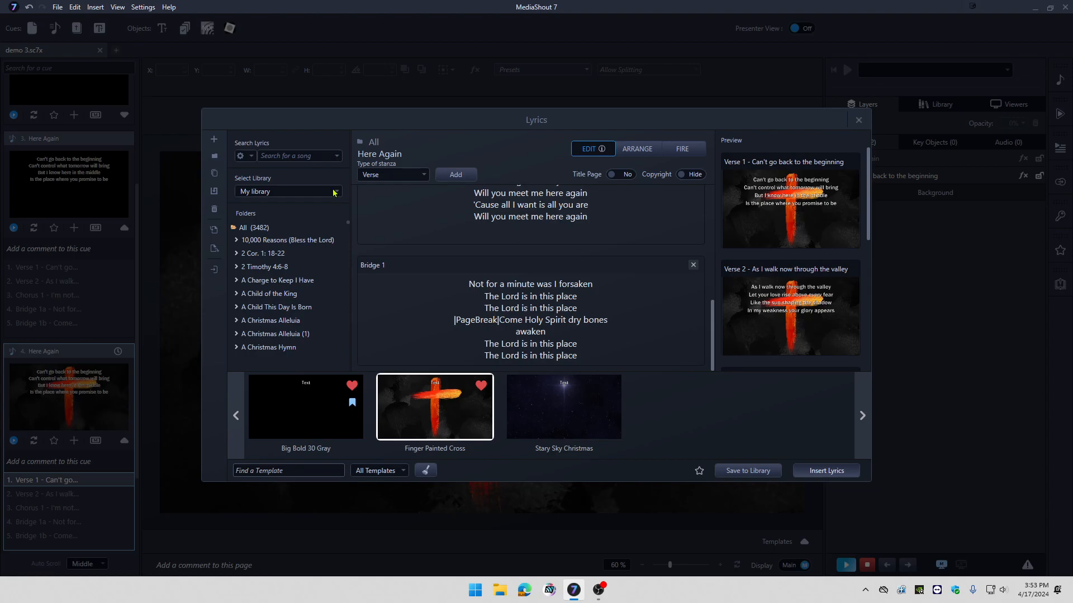
{"action": "left_click", "coordinate": [858, 120]}
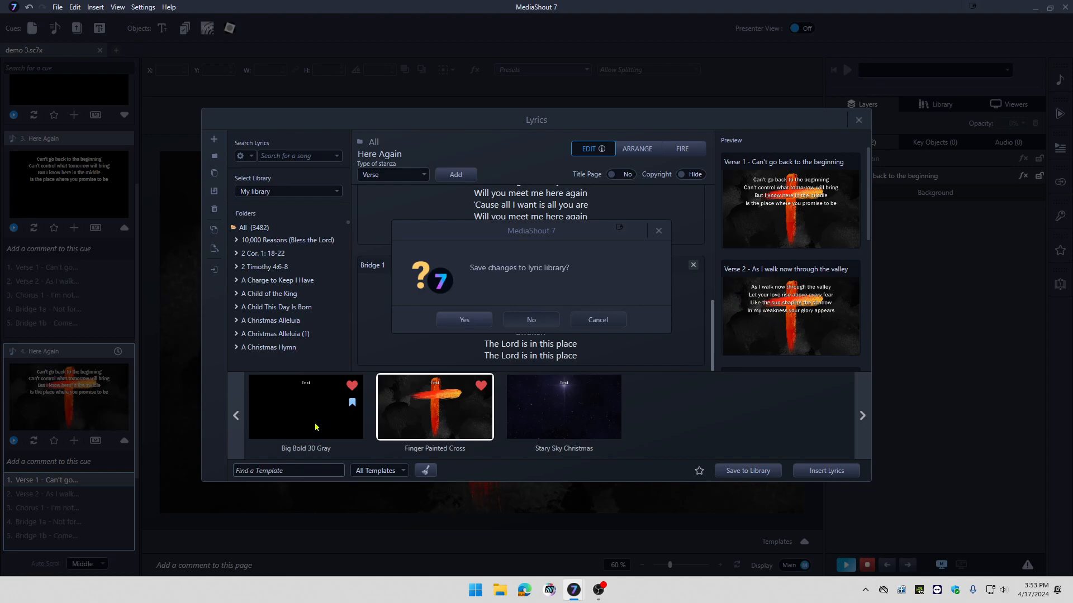
{"action": "left_click", "coordinate": [543, 321]}
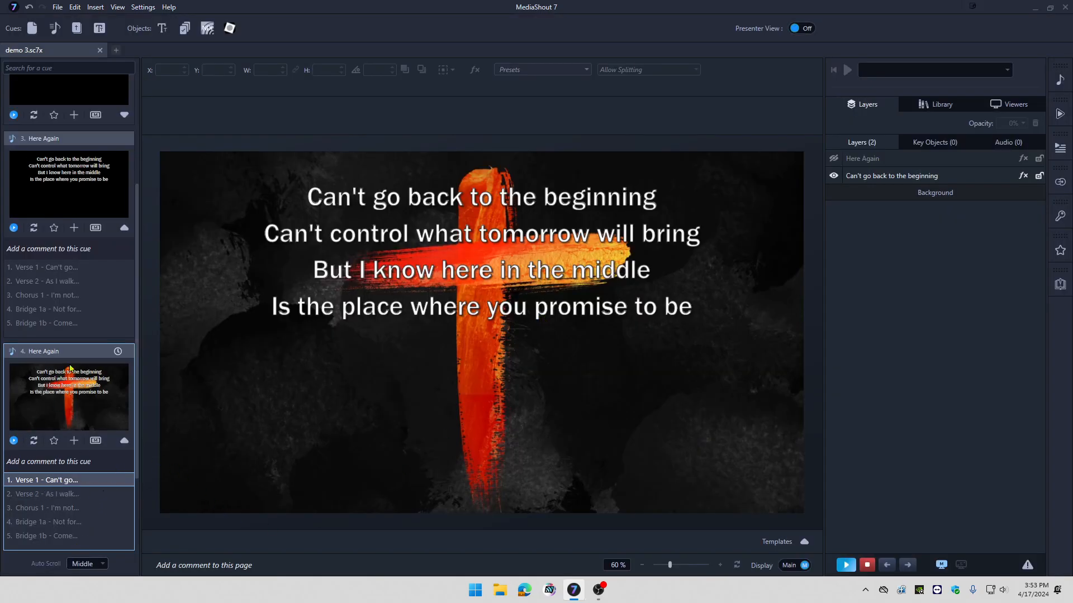
Step: Compare the plain Here Again cue with the Finger Painted Cross version
{"action": "left_click", "coordinate": [94, 214]}
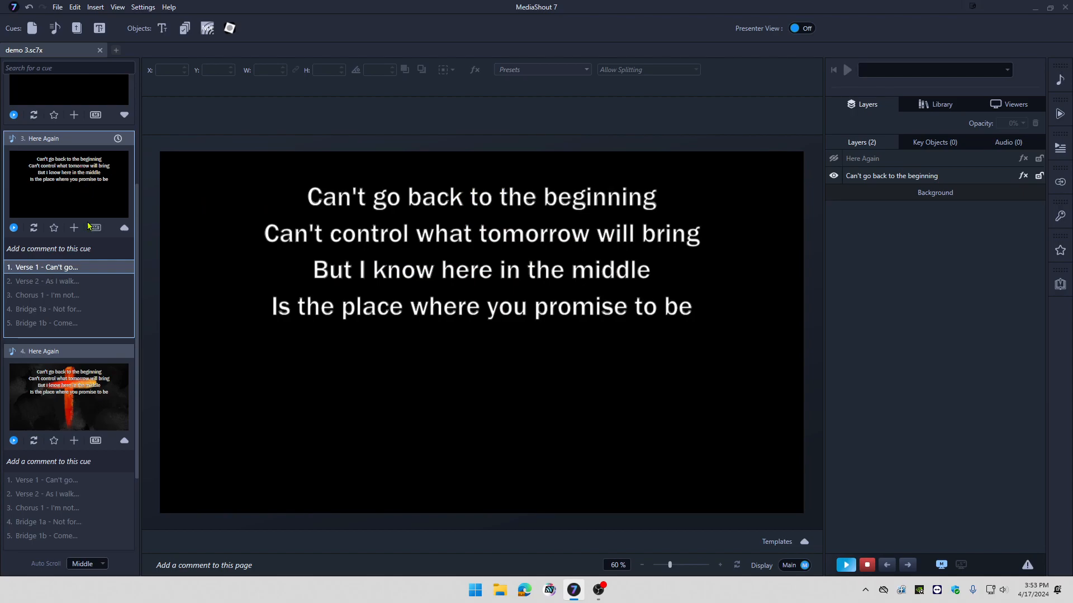
{"action": "left_click", "coordinate": [72, 411]}
{"action": "left_click", "coordinate": [80, 271]}
{"action": "left_click", "coordinate": [63, 421]}
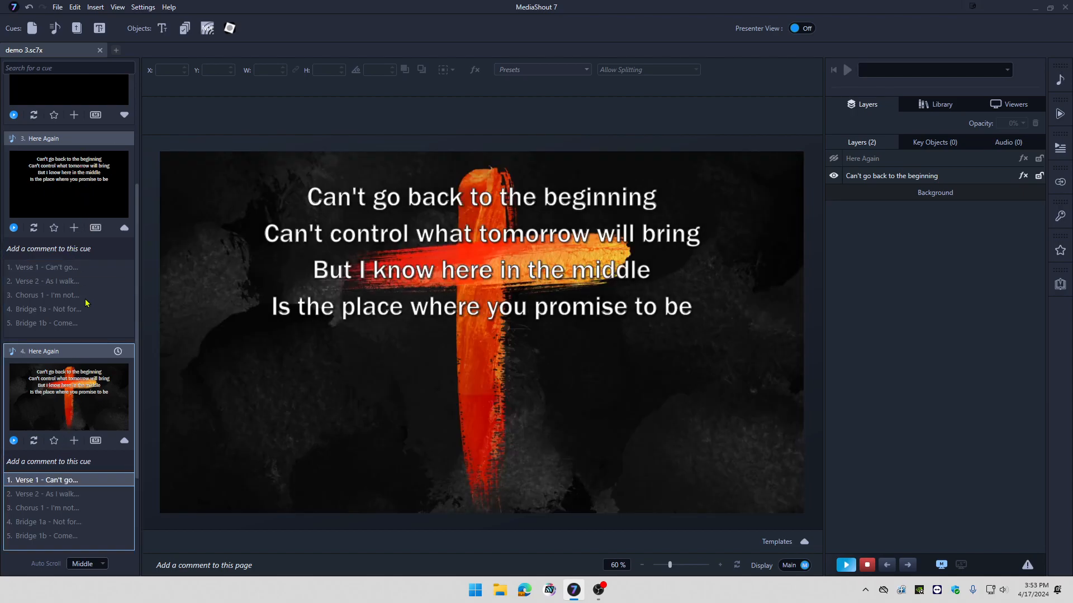
{"action": "left_click", "coordinate": [64, 207]}
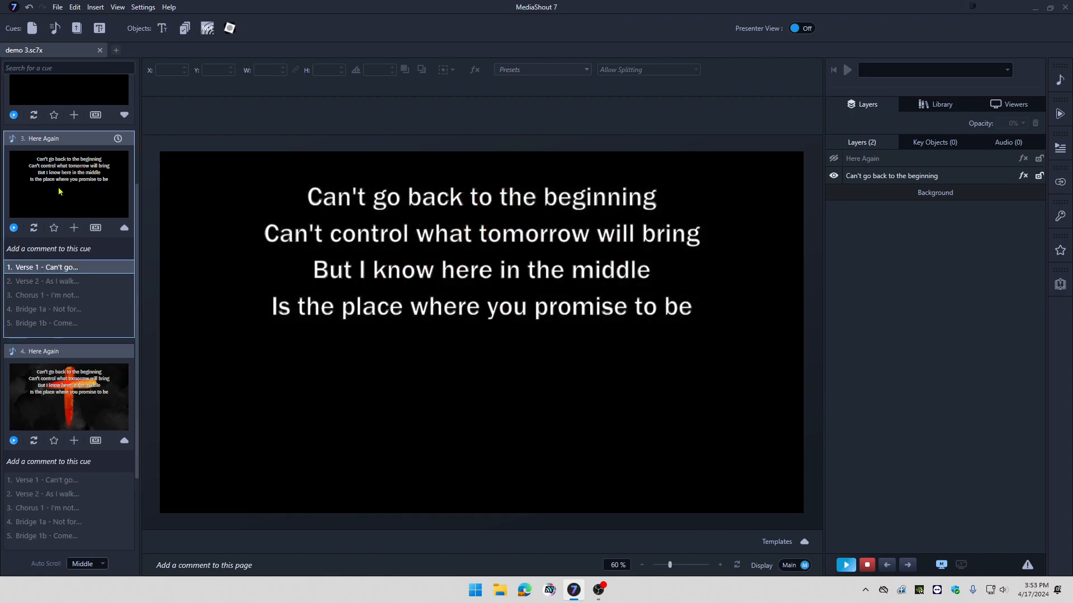
Step: Check the split bridge pages of the plain Here Again cue and show the song credits layer on Bridge 1b
{"action": "left_click", "coordinate": [66, 323]}
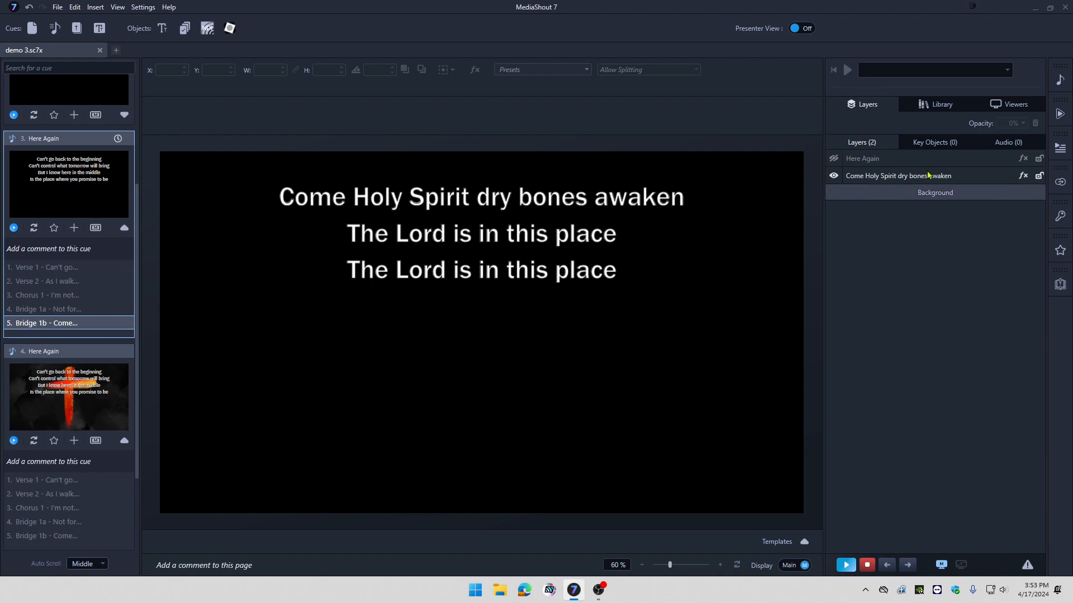
{"action": "left_click", "coordinate": [44, 311]}
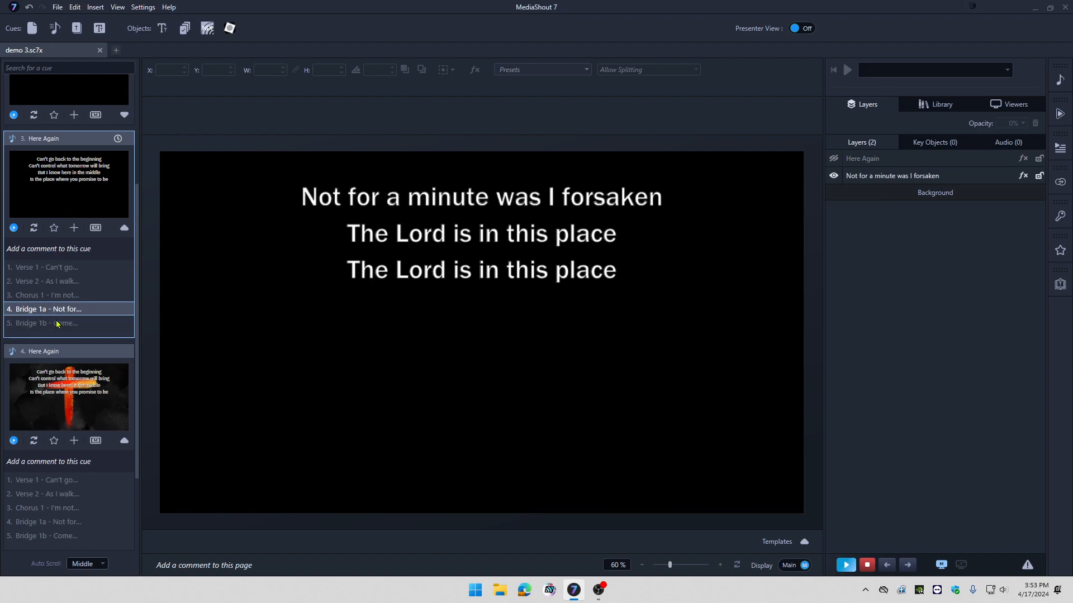
{"action": "left_click", "coordinate": [57, 327]}
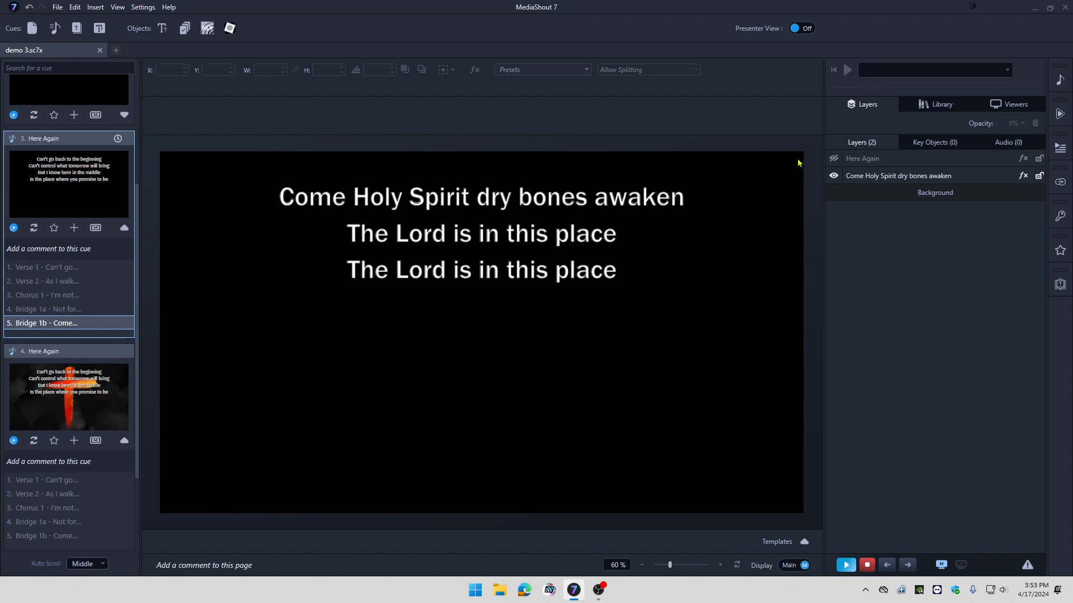
{"action": "scroll", "coordinate": [37, 336], "scroll_direction": "down", "scroll_amount": 1}
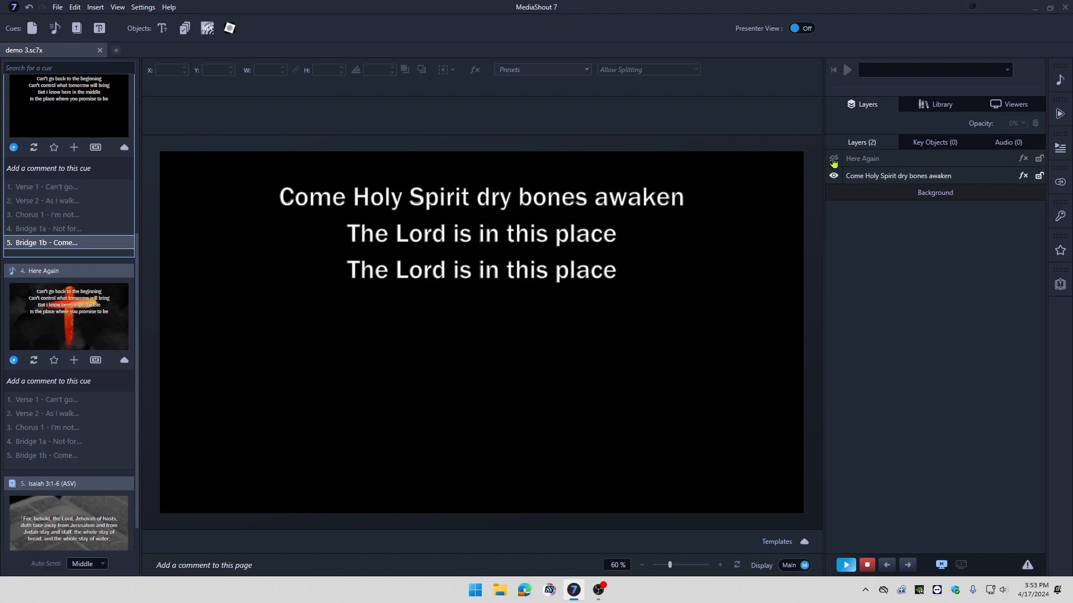
{"action": "left_click", "coordinate": [834, 159]}
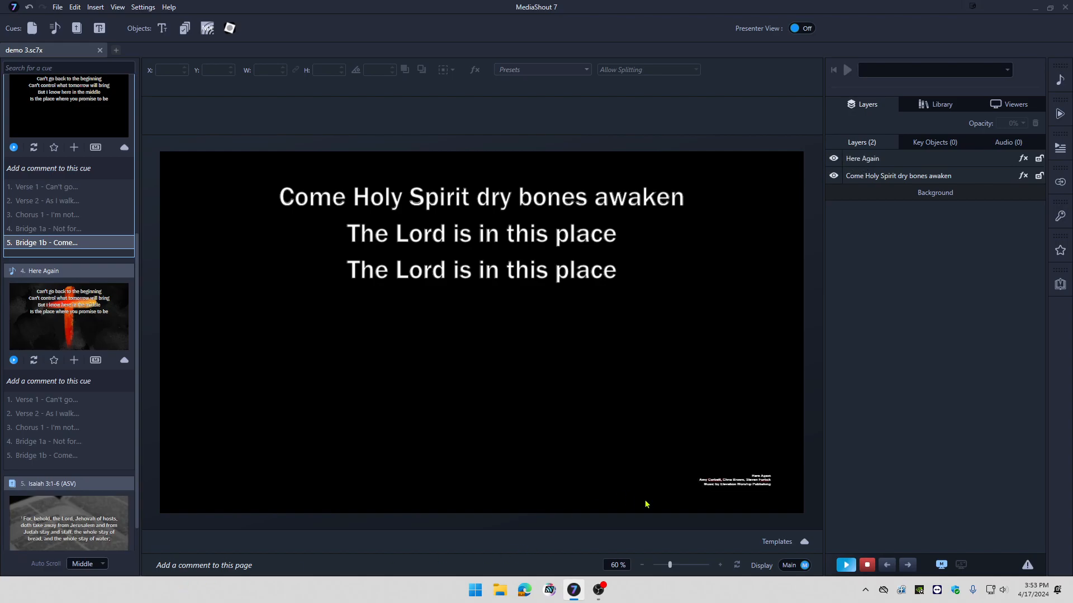
Step: Show the song credits layer on the Bridge 1b page of the Finger Painted Cross version of Here Again
{"action": "left_click", "coordinate": [42, 442]}
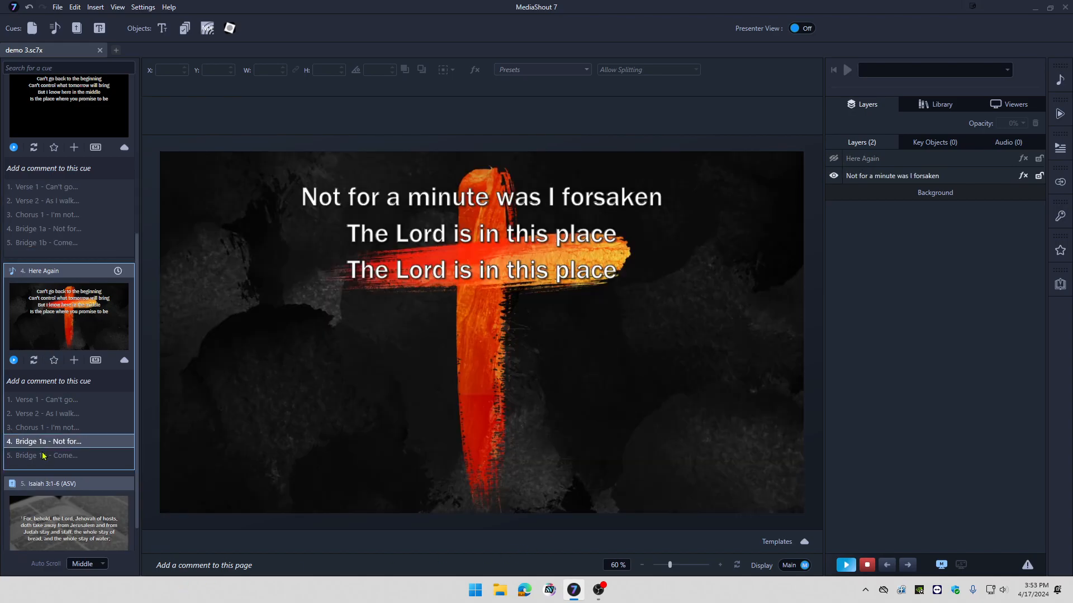
{"action": "left_click", "coordinate": [45, 455]}
{"action": "left_click", "coordinate": [833, 158]}
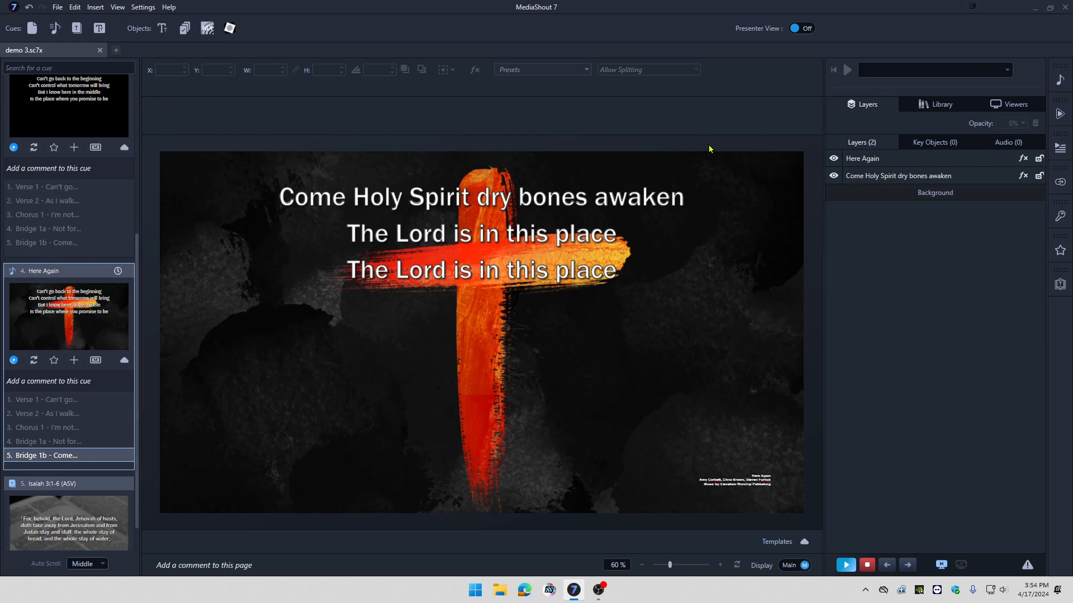
Step: Show the main and next display viewers and fire the 10,000 Reasons cue to check its output
{"action": "left_click", "coordinate": [1012, 106]}
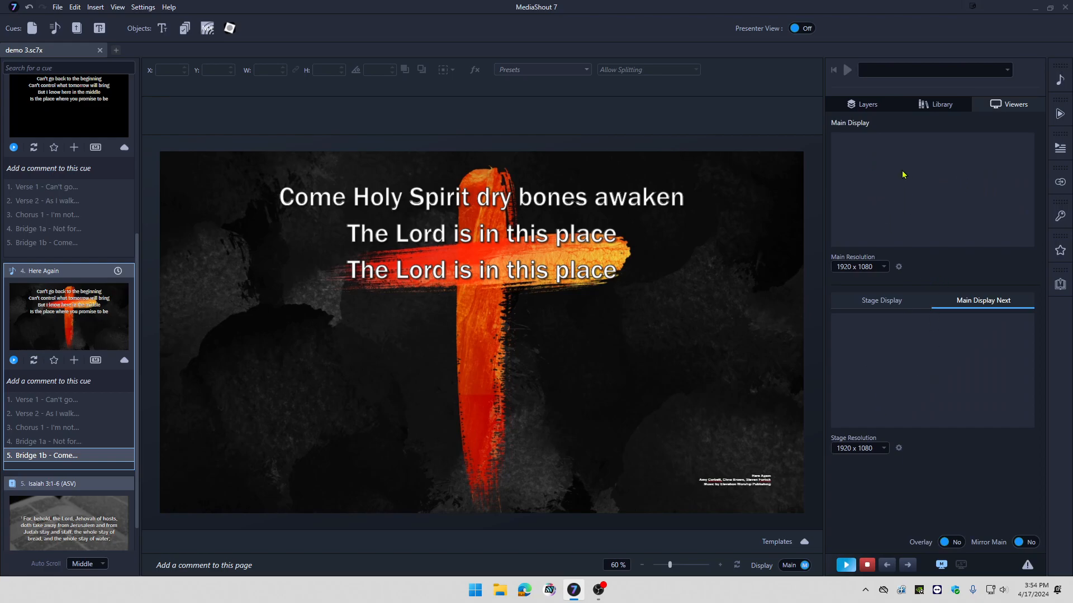
{"action": "scroll", "coordinate": [73, 284], "scroll_direction": "up", "scroll_amount": 5}
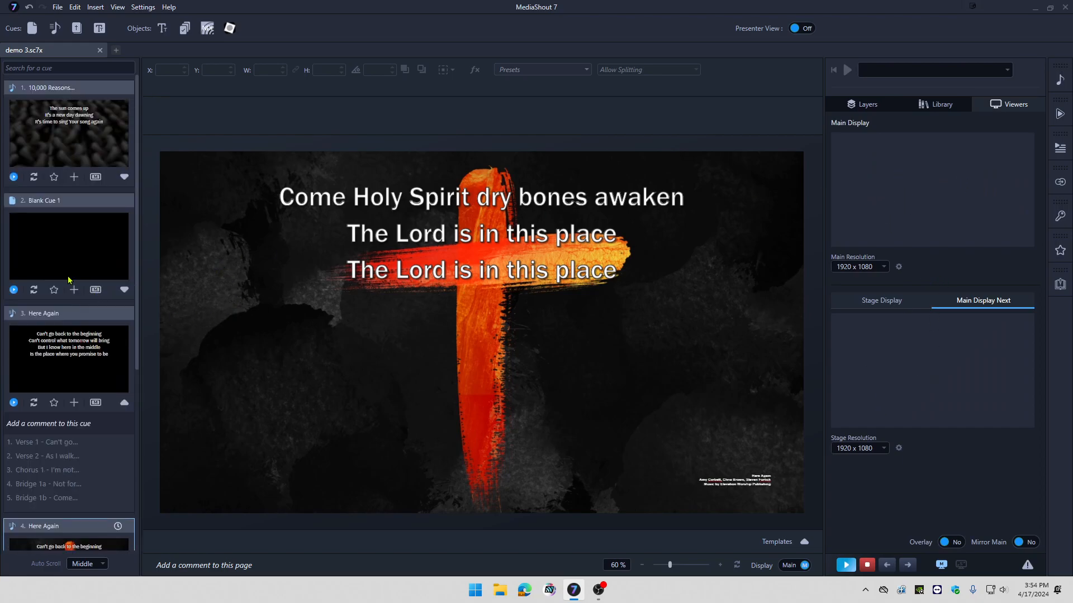
{"action": "left_click", "coordinate": [59, 114]}
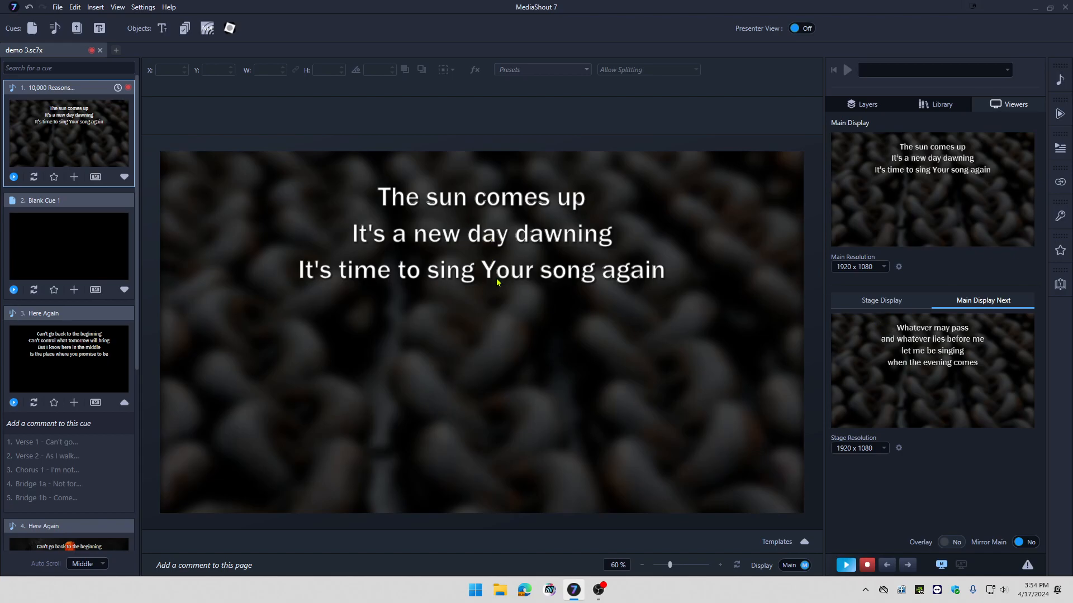
Step: Start a new Bible cue, browse the available translations and load Judges chapter 5 in the American Standard Version
{"action": "scroll", "coordinate": [71, 447], "scroll_direction": "down", "scroll_amount": 2}
{"action": "scroll", "coordinate": [71, 446], "scroll_direction": "up", "scroll_amount": 2}
{"action": "scroll", "coordinate": [60, 441], "scroll_direction": "down", "scroll_amount": 4}
{"action": "scroll", "coordinate": [59, 439], "scroll_direction": "down", "scroll_amount": 1}
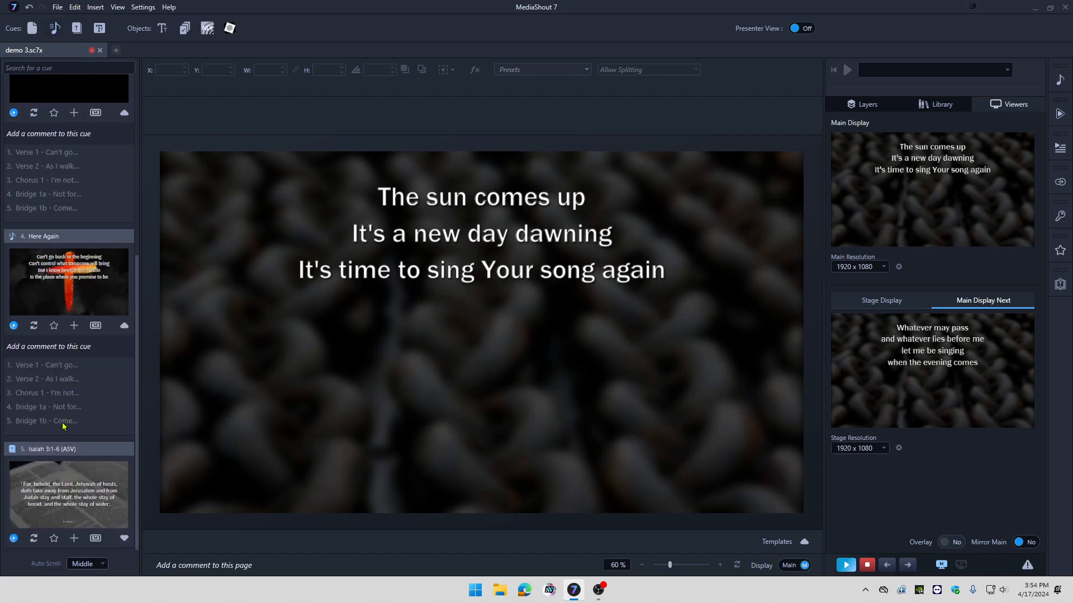
{"action": "left_click", "coordinate": [77, 28]}
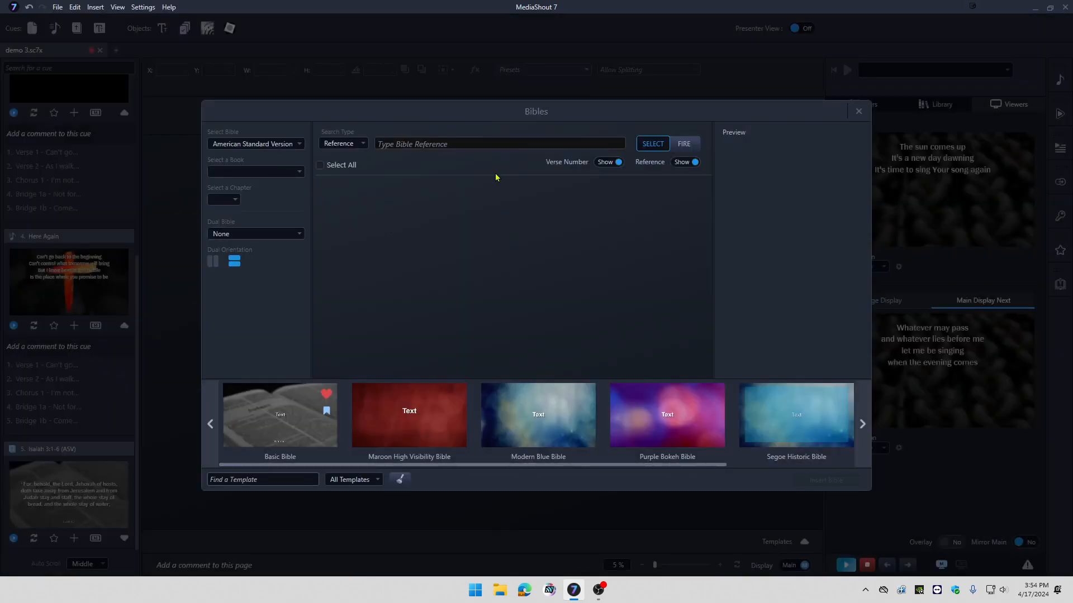
{"action": "left_click", "coordinate": [266, 147]}
{"action": "scroll", "coordinate": [274, 297], "scroll_direction": "down", "scroll_amount": 15}
{"action": "scroll", "coordinate": [260, 318], "scroll_direction": "down", "scroll_amount": 5}
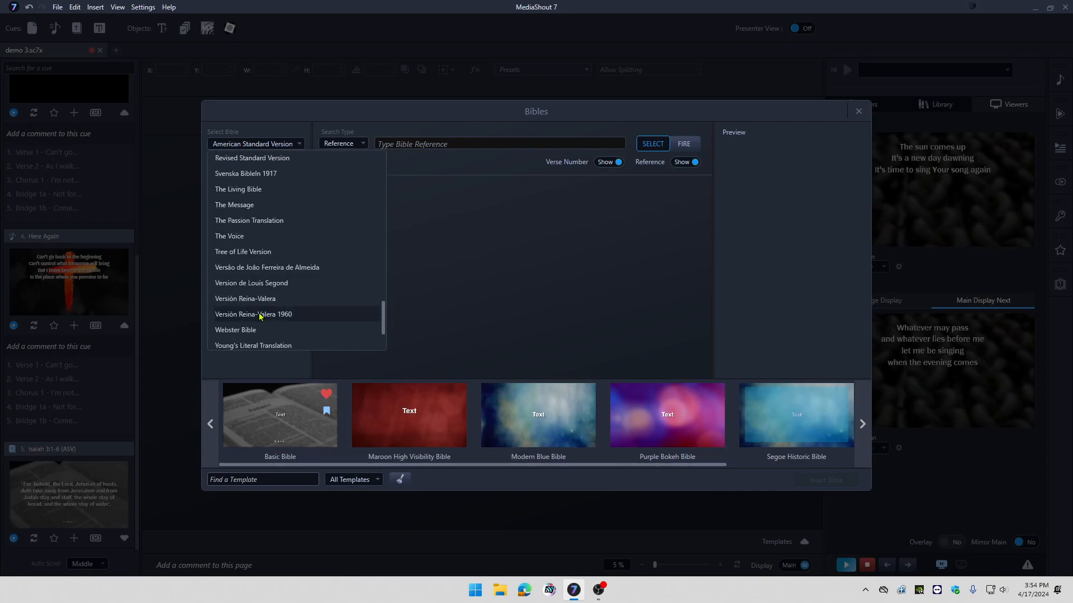
{"action": "scroll", "coordinate": [258, 319], "scroll_direction": "up", "scroll_amount": 20}
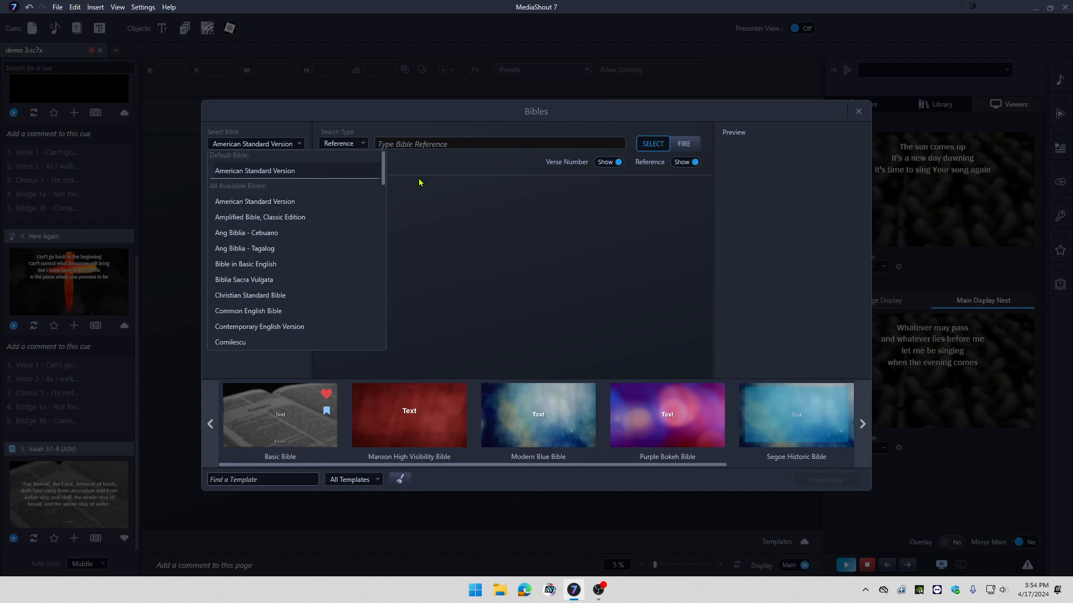
{"action": "left_click", "coordinate": [386, 175]}
{"action": "left_click", "coordinate": [233, 173]}
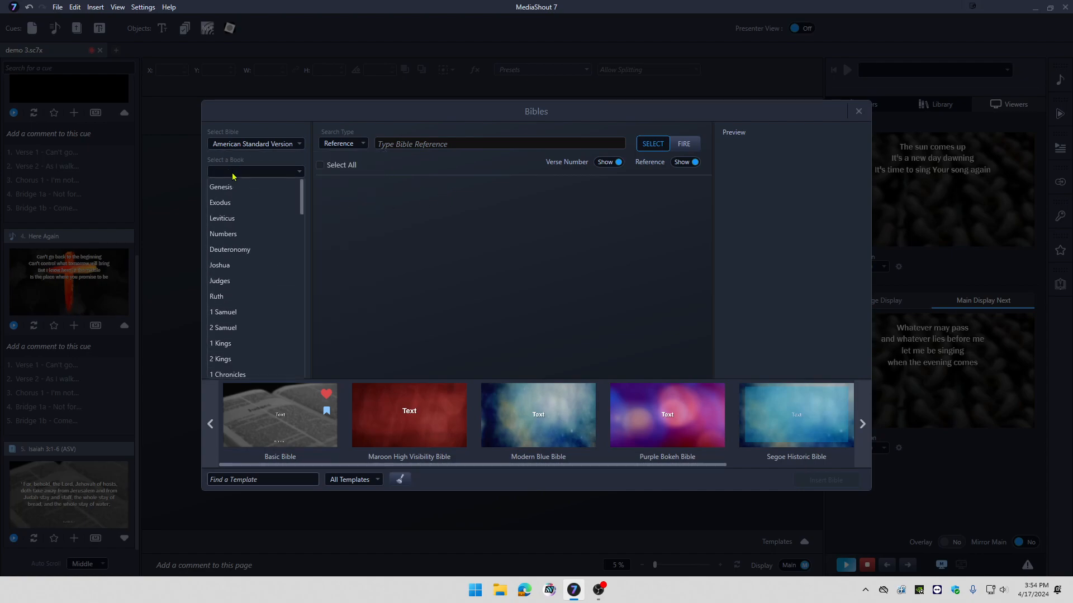
{"action": "left_click", "coordinate": [230, 285]}
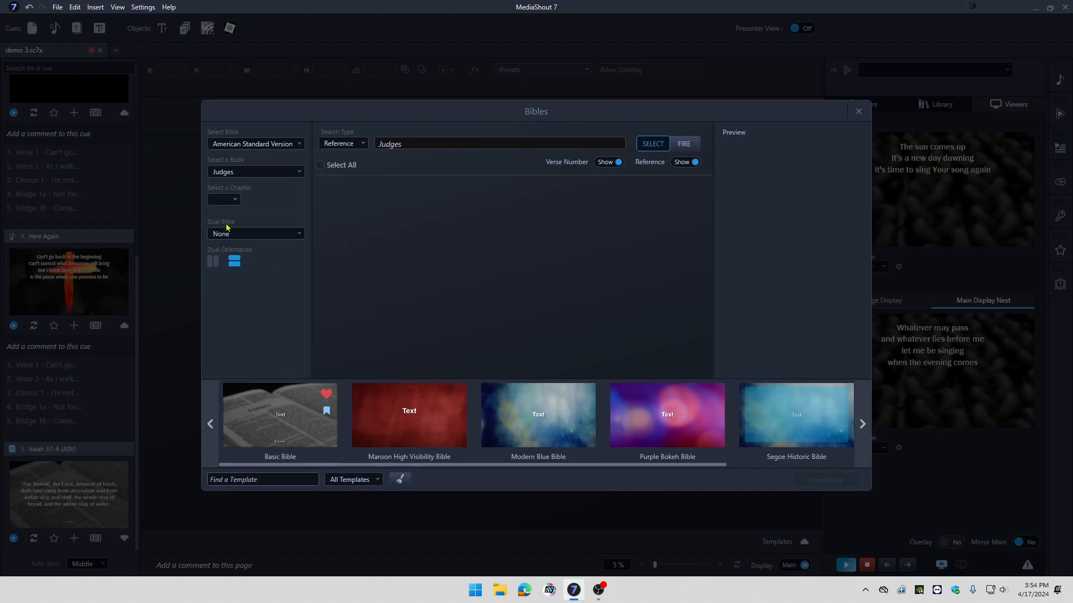
{"action": "left_click", "coordinate": [230, 200]}
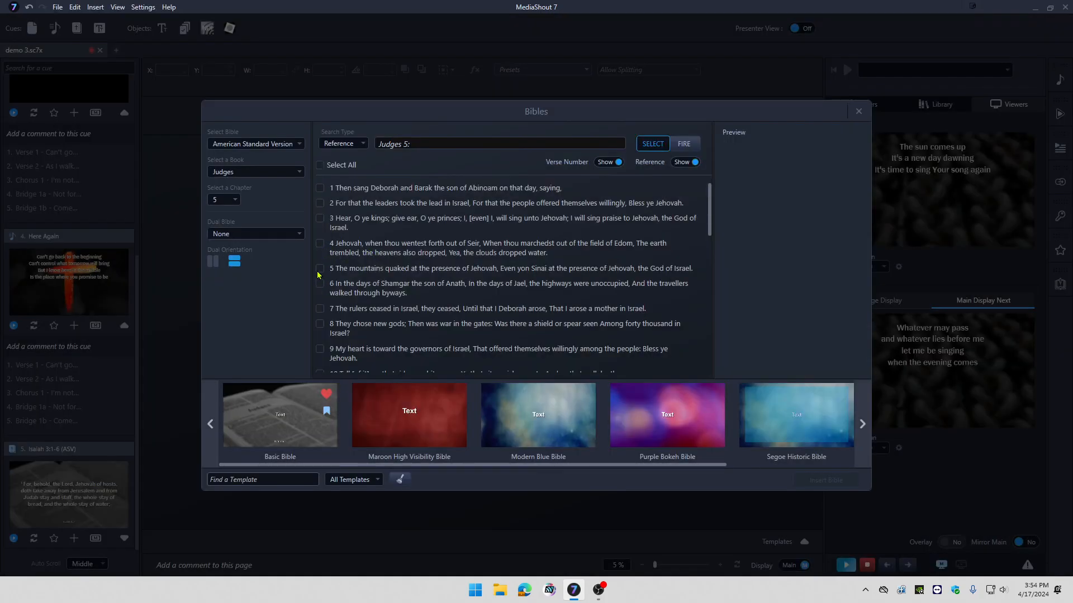
Step: Select verses 4, 5, 8, 9, 14 and 16 of Judges 5 for the Bible cue
{"action": "left_click", "coordinate": [320, 244]}
{"action": "left_click", "coordinate": [320, 268]}
{"action": "left_click", "coordinate": [320, 324]}
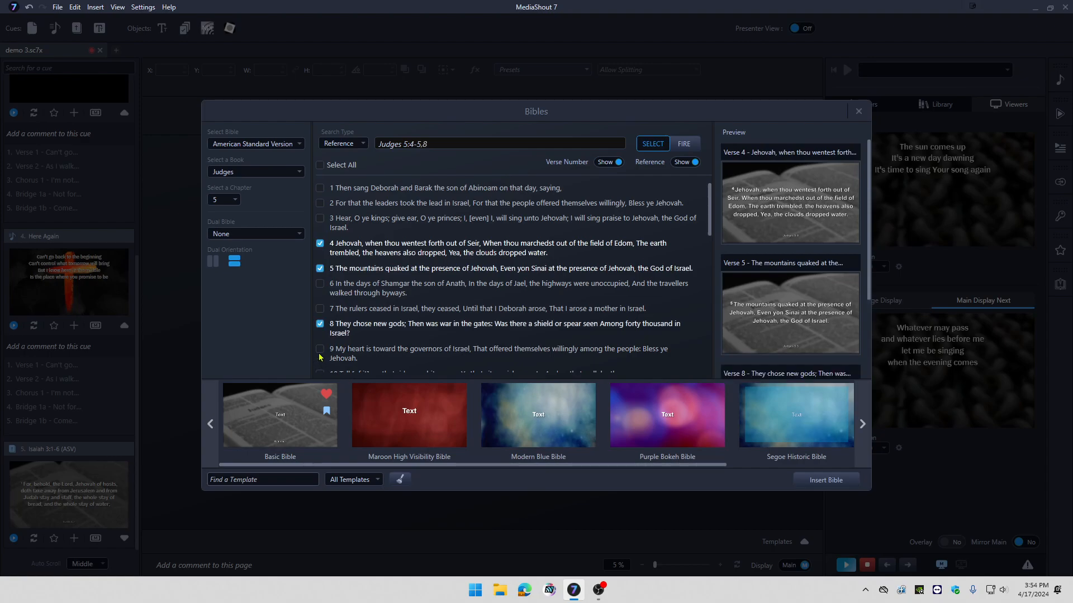
{"action": "left_click", "coordinate": [346, 350]}
{"action": "scroll", "coordinate": [341, 335], "scroll_direction": "down", "scroll_amount": 2}
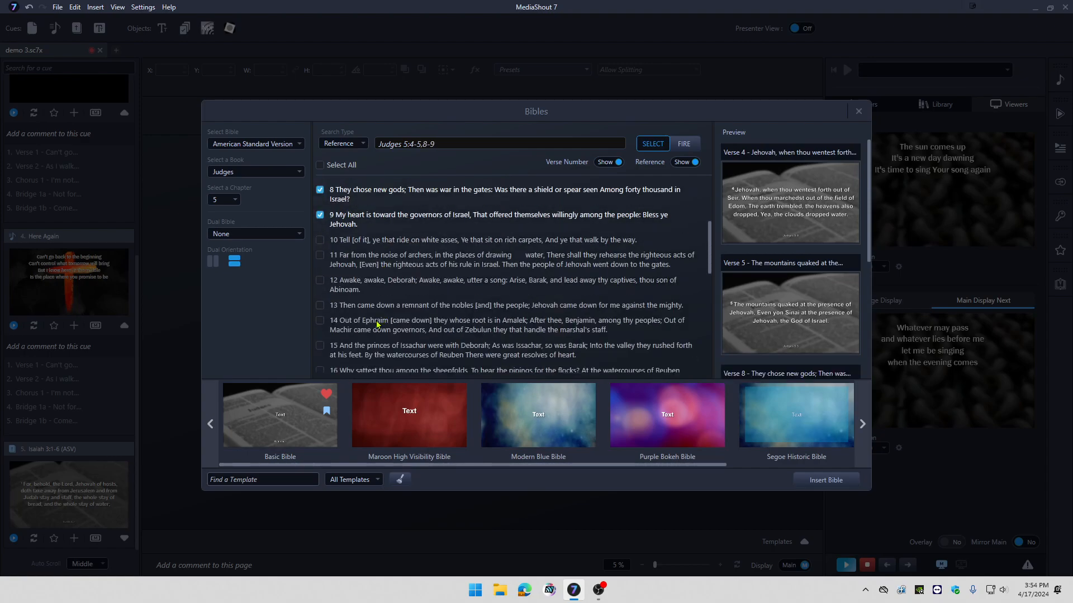
{"action": "left_click", "coordinate": [330, 324]}
{"action": "scroll", "coordinate": [330, 336], "scroll_direction": "down", "scroll_amount": 1}
{"action": "left_click", "coordinate": [453, 358]}
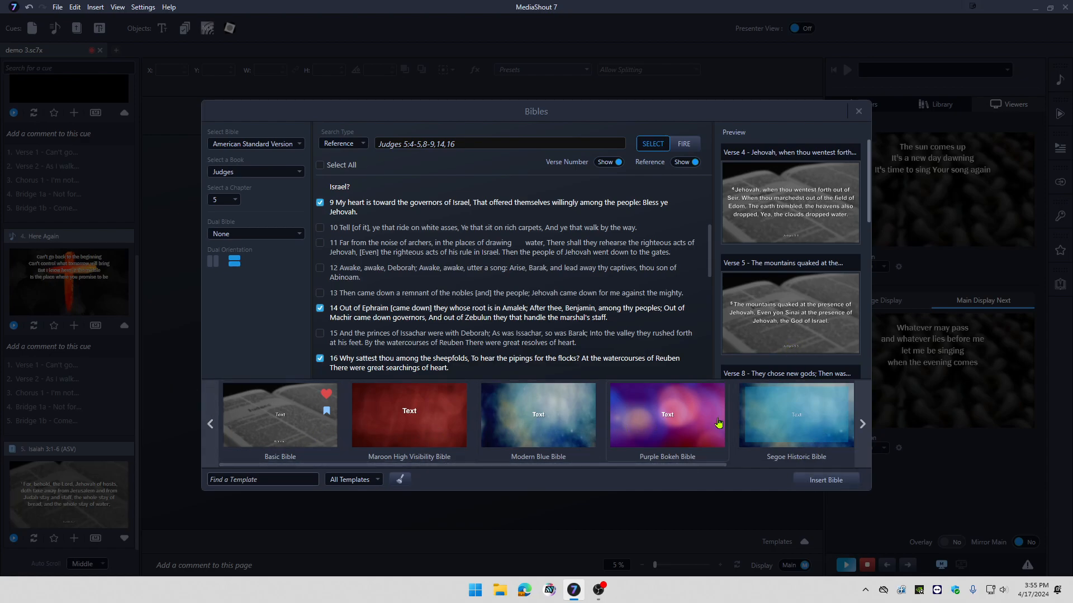
Step: Browse the Bible templates and insert the selected Judges verses with the Basic Bible template, then close the Bibles dialog
{"action": "left_click", "coordinate": [862, 424]}
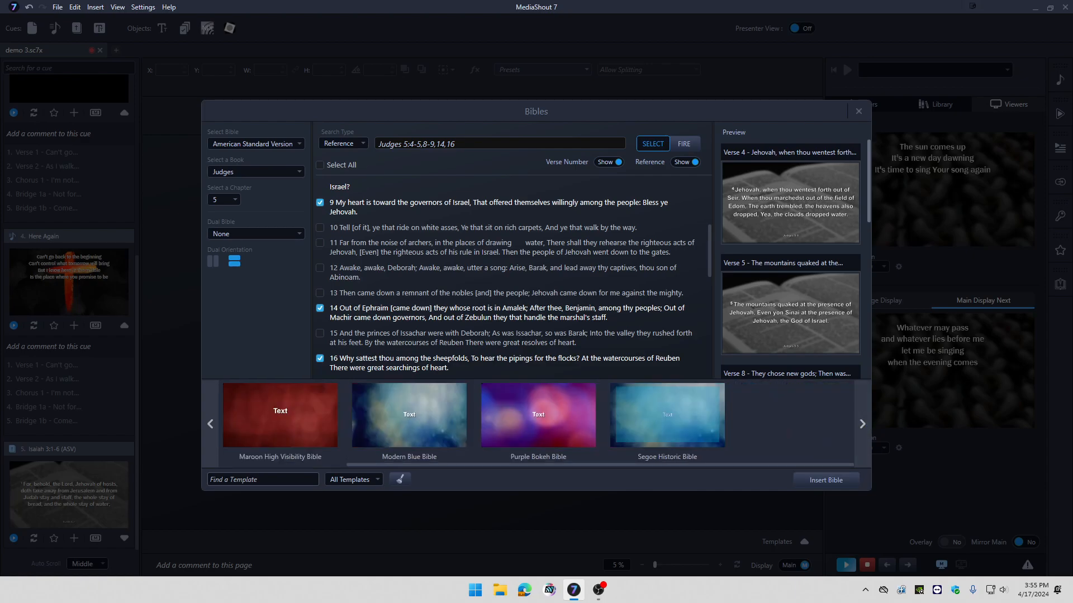
{"action": "left_click", "coordinate": [830, 483]}
{"action": "left_click", "coordinate": [859, 111]}
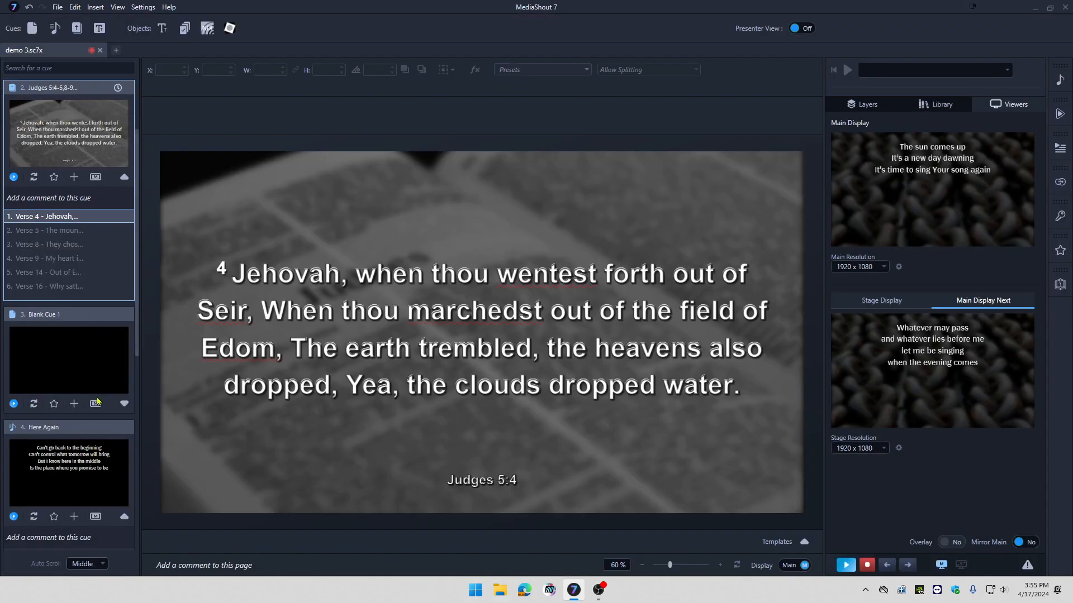
Step: Look through the Judges cue's verse pages, including verses 14, 16, 9 and 5
{"action": "scroll", "coordinate": [74, 157], "scroll_direction": "up", "scroll_amount": 1}
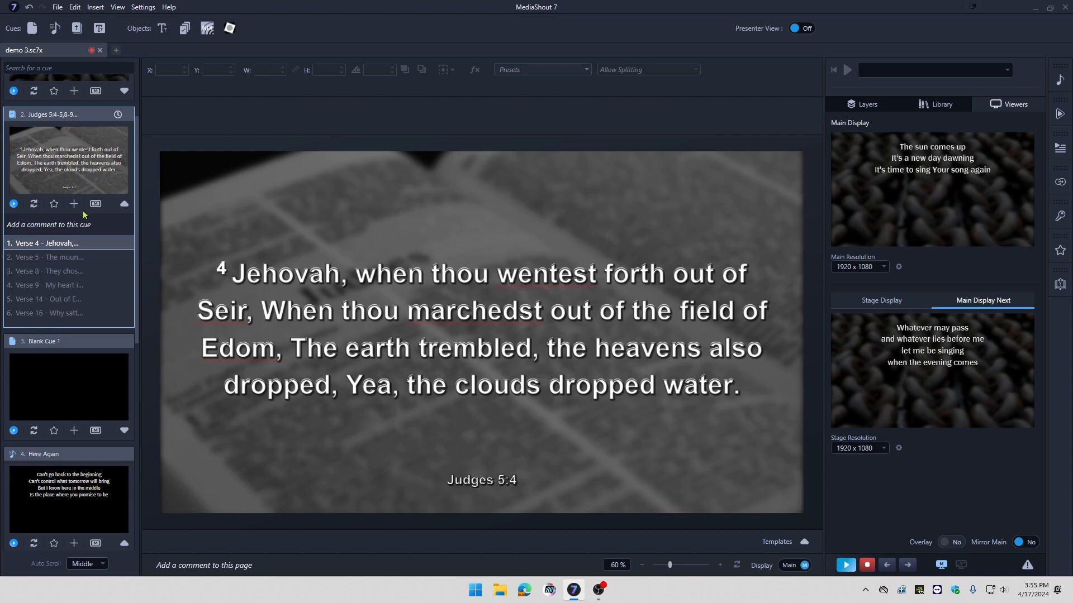
{"action": "scroll", "coordinate": [95, 180], "scroll_direction": "down", "scroll_amount": 1}
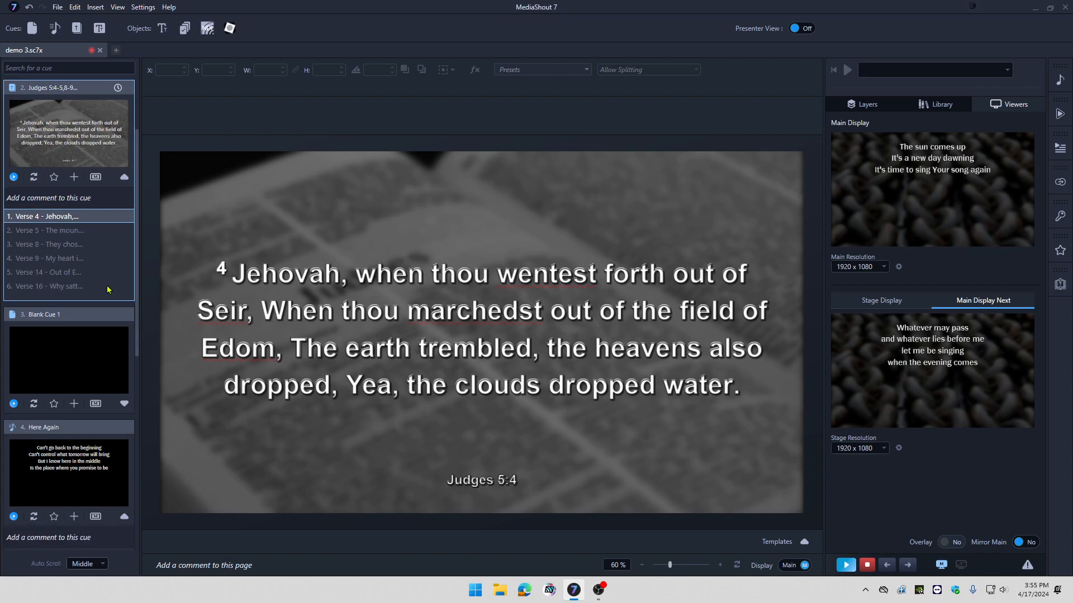
{"action": "left_click", "coordinate": [59, 272]}
{"action": "left_click", "coordinate": [70, 287]}
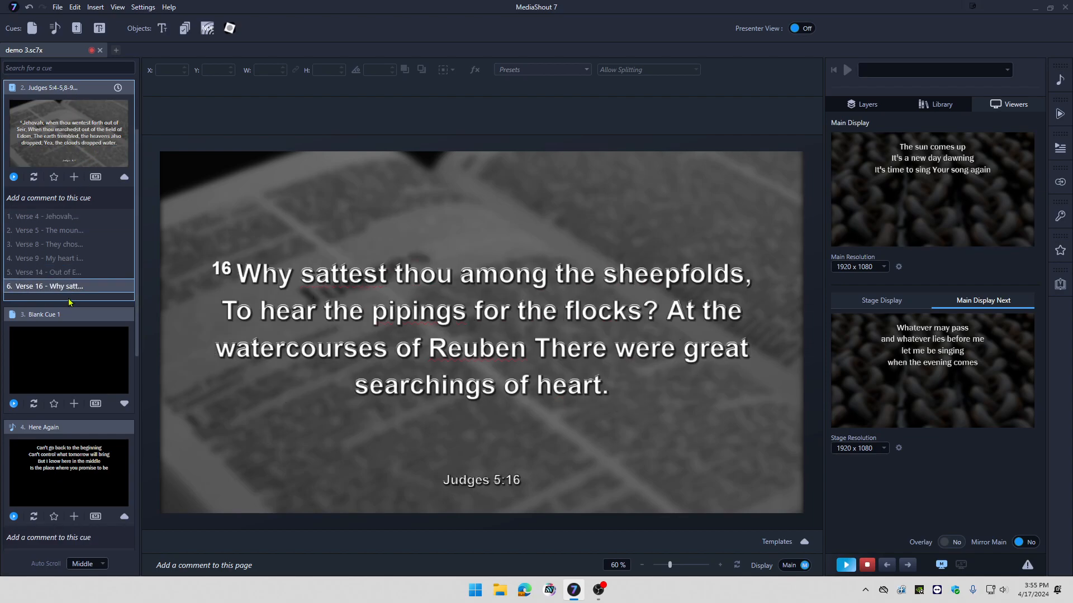
{"action": "left_click", "coordinate": [61, 259]}
{"action": "left_click", "coordinate": [78, 231]}
Step: Fire the Isaiah 3:1-6 cue and advance its live output to verse 4
{"action": "scroll", "coordinate": [76, 480], "scroll_direction": "down", "scroll_amount": 15}
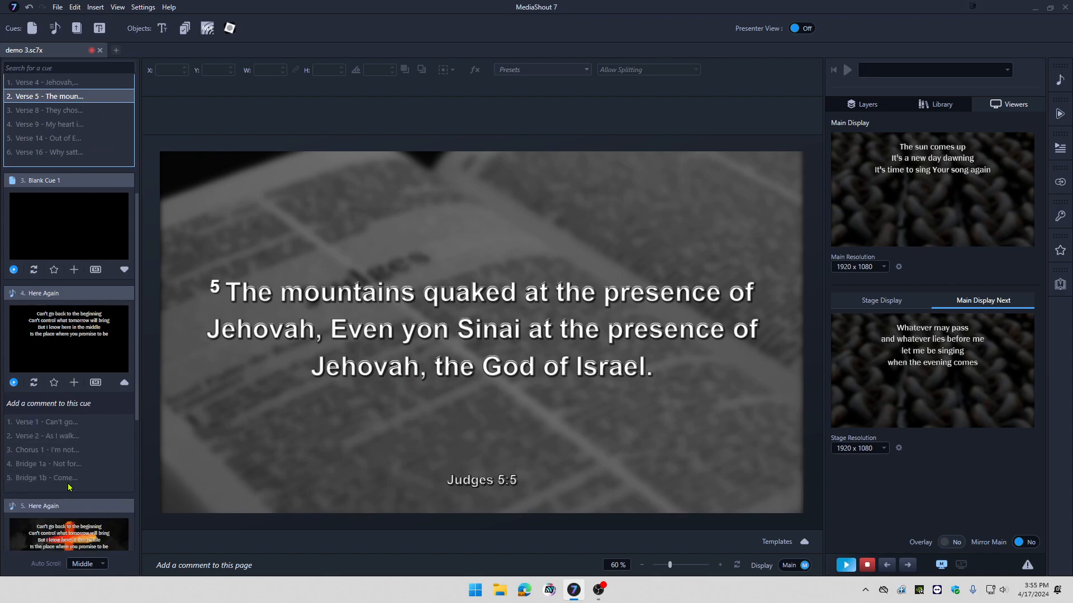
{"action": "left_click", "coordinate": [70, 507]}
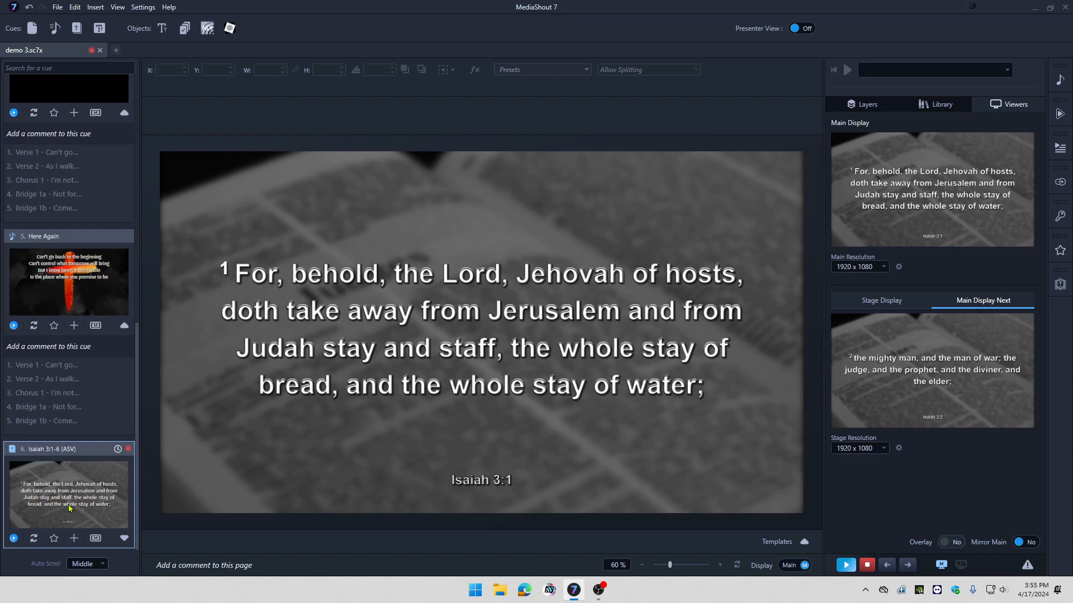
{"action": "key", "text": "space"}
{"action": "key", "text": "space"}
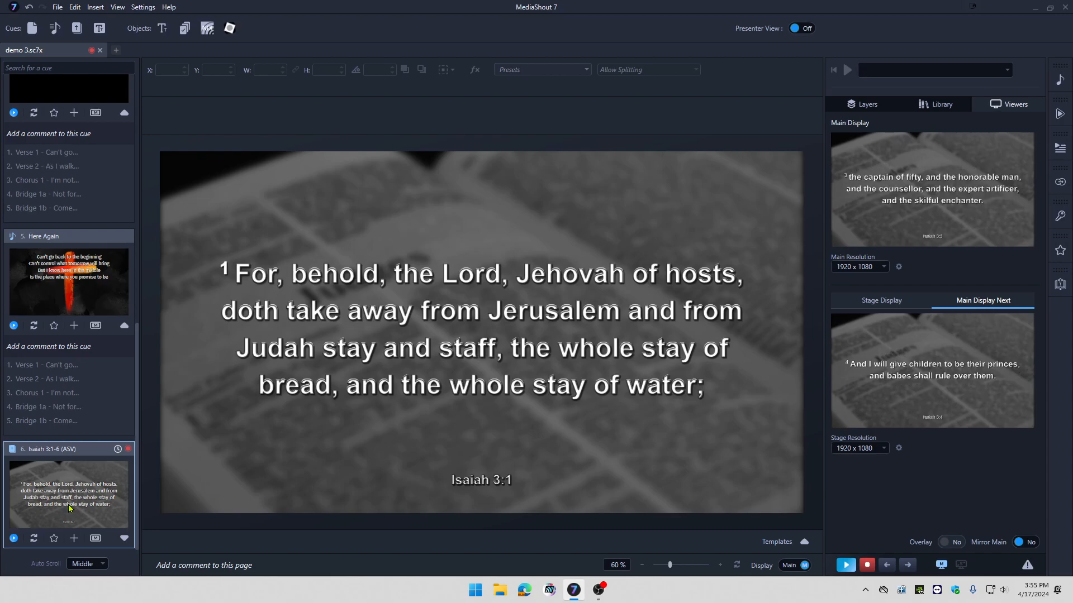
{"action": "key", "text": "space"}
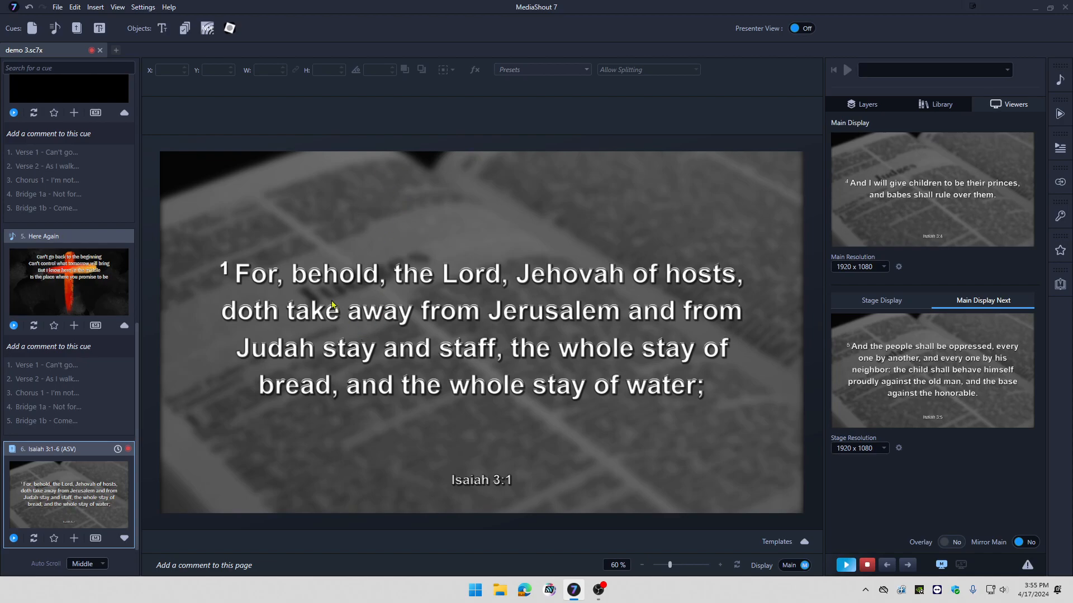
Step: Fire the 10,000 Reasons cue and advance through its pages on the live output
{"action": "scroll", "coordinate": [88, 223], "scroll_direction": "up", "scroll_amount": 10}
{"action": "left_click", "coordinate": [75, 119]}
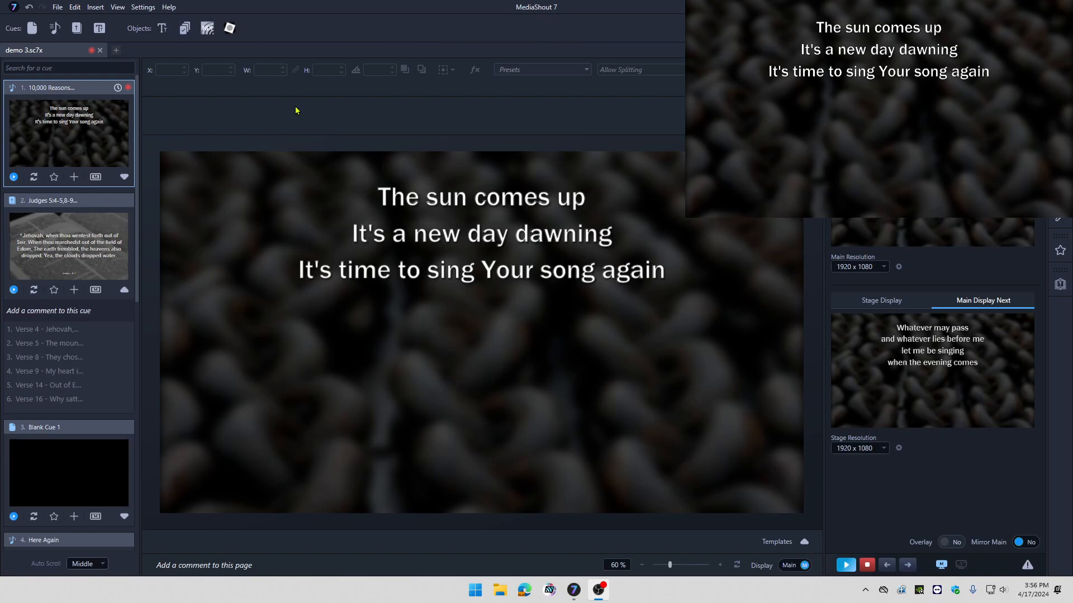
{"action": "right_click", "coordinate": [379, 435]}
{"action": "left_click", "coordinate": [331, 418]}
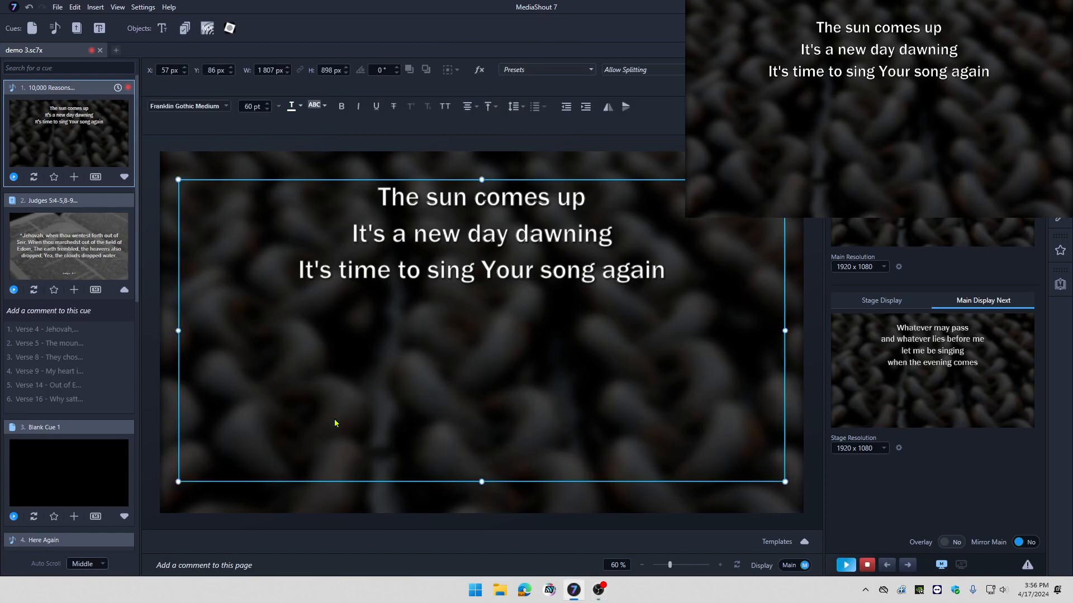
{"action": "key", "text": "space"}
{"action": "key", "text": "space"}
{"action": "key", "text": "space"}
{"action": "key", "text": "space"}
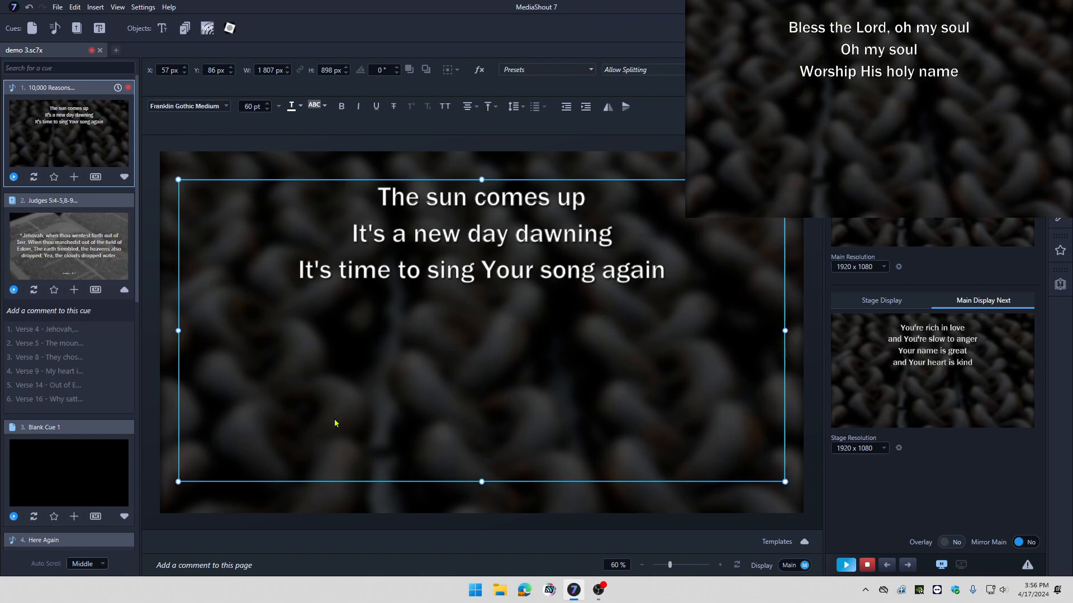
{"action": "key", "text": "space"}
{"action": "key", "text": "space"}
{"action": "key", "text": "space"}
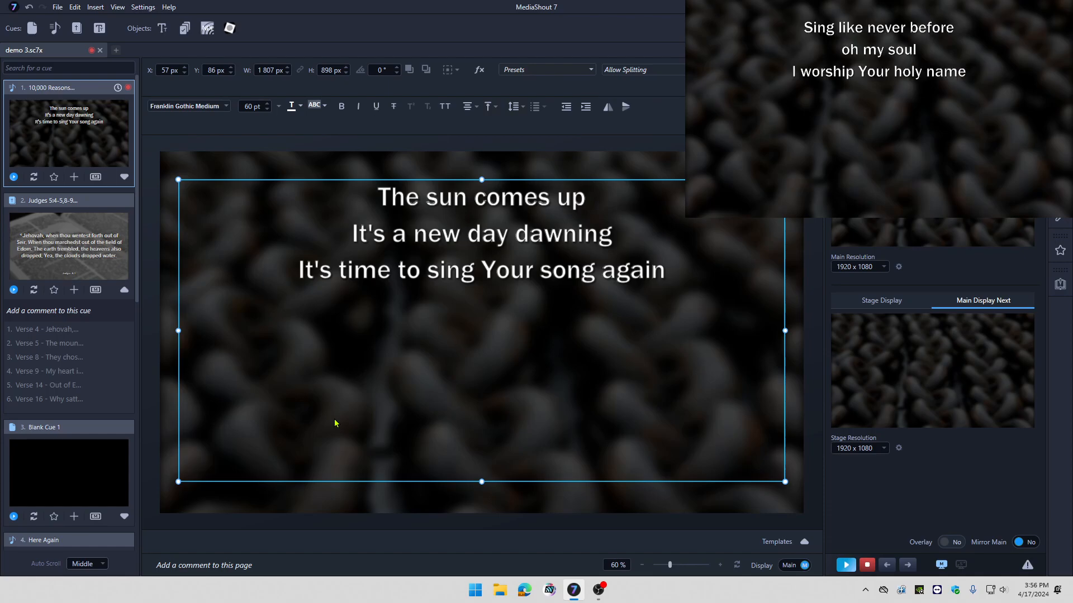
Step: Keep advancing the live output through the remaining cues of the script, including the Finger Painted Cross version of Here Again
{"action": "key", "text": "space"}
{"action": "key", "text": "space"}
{"action": "key", "text": "space"}
{"action": "key", "text": "space"}
{"action": "key", "text": "space"}
{"action": "key", "text": "space"}
{"action": "key", "text": "space"}
{"action": "key", "text": "space"}
{"action": "key", "text": "space"}
{"action": "key", "text": "space"}
{"action": "key", "text": "space"}
{"action": "key", "text": "space"}
{"action": "key", "text": "space"}
{"action": "key", "text": "space"}
{"action": "key", "text": "space"}
{"action": "key", "text": "space"}
{"action": "key", "text": "space"}
{"action": "key", "text": "space"}
{"action": "key", "text": "space"}
{"action": "key", "text": "space"}
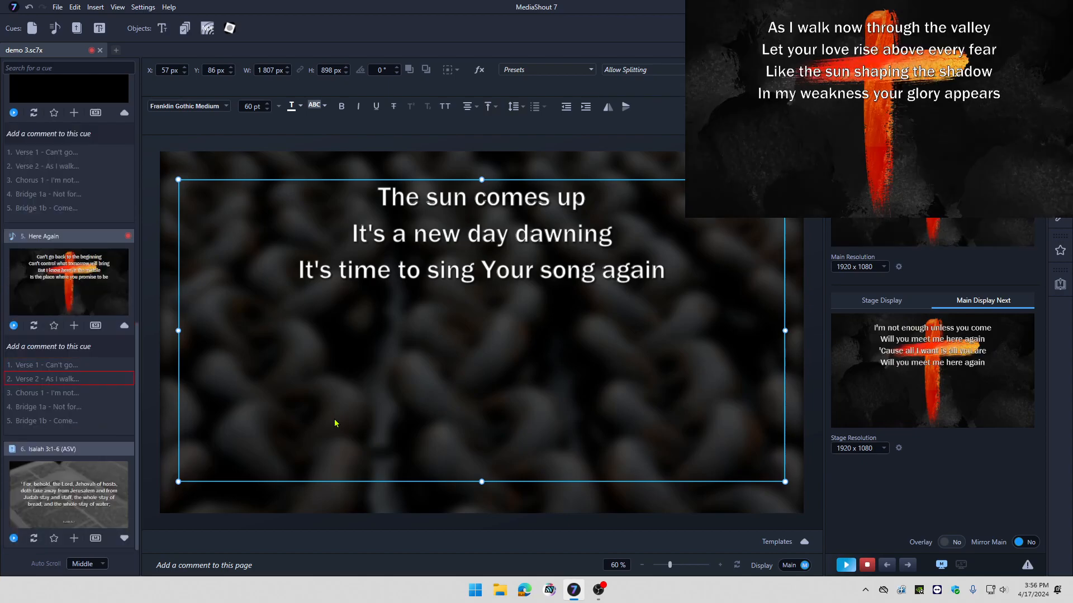
{"action": "key", "text": "space"}
{"action": "key", "text": "space"}
{"action": "key", "text": "space"}
{"action": "key", "text": "space"}
{"action": "key", "text": "space"}
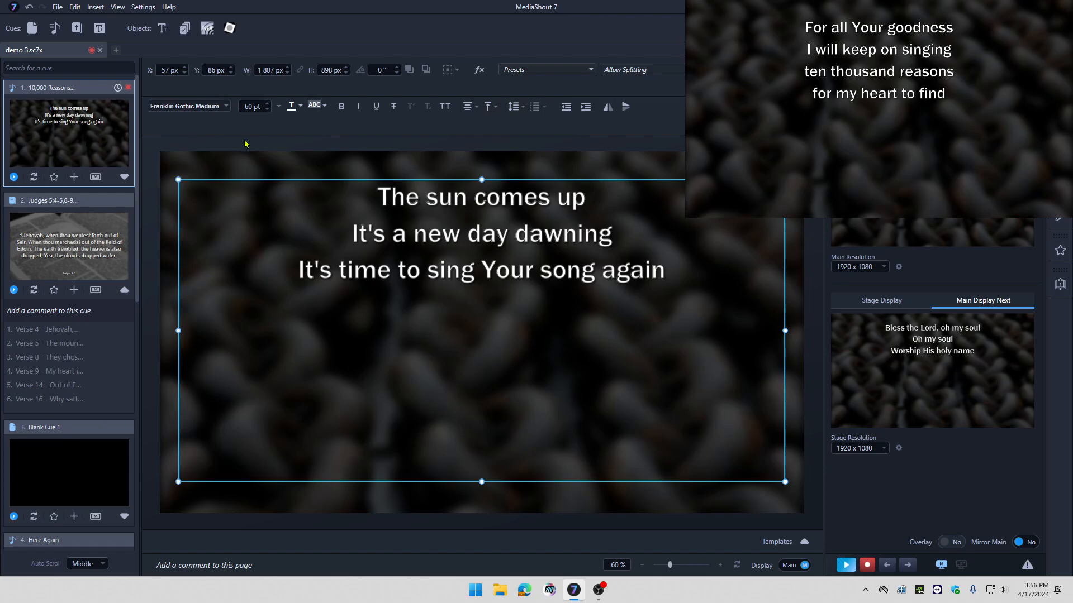
Step: Insert a text cue after 10,000 Reasons and replace its placeholder text with "defragfsfdgtryu"
{"action": "left_click", "coordinate": [98, 28]}
{"action": "left_click", "coordinate": [531, 307]}
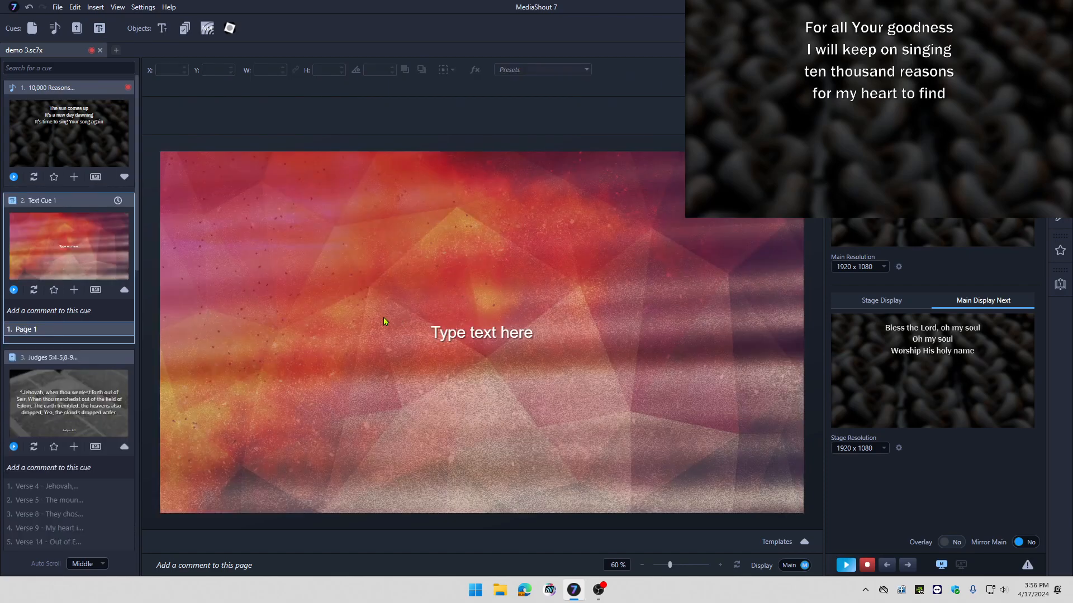
{"action": "double_click", "coordinate": [469, 336]}
{"action": "type", "text": "defragfsfdgtryu"}
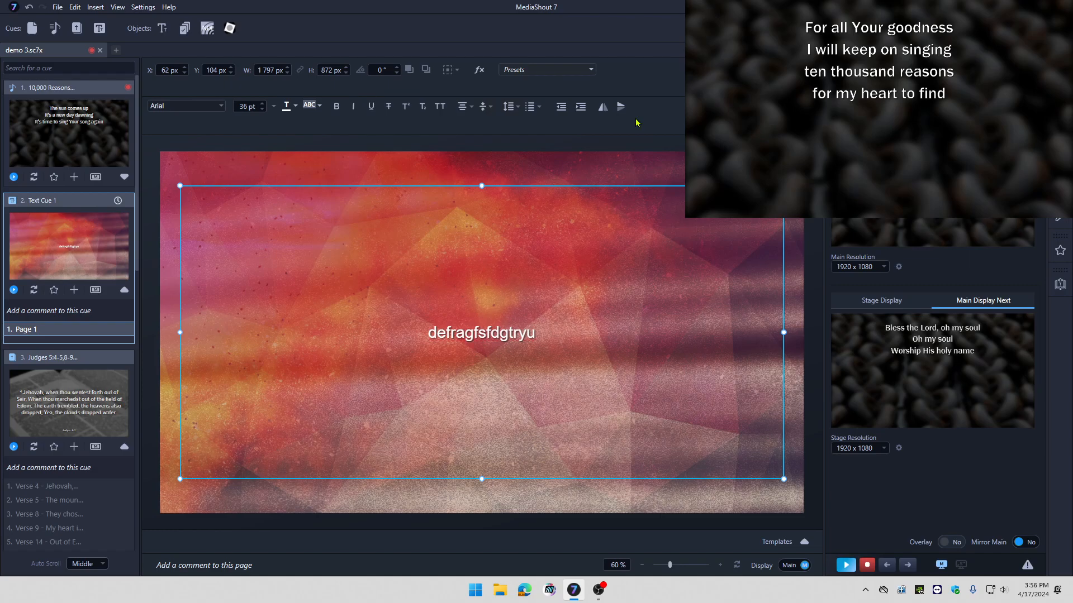
Step: Fire the new text cue to check its live output, close the floating output preview and select the cue's text box
{"action": "left_click", "coordinate": [98, 270]}
{"action": "left_click", "coordinate": [598, 590]}
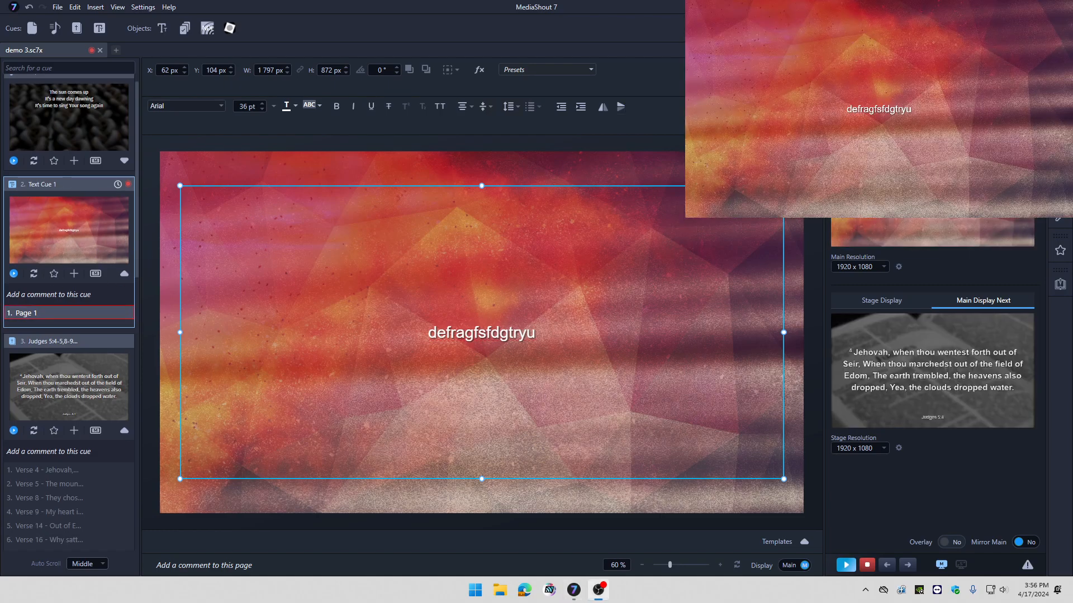
{"action": "left_click", "coordinate": [598, 590]}
{"action": "left_click", "coordinate": [538, 159]}
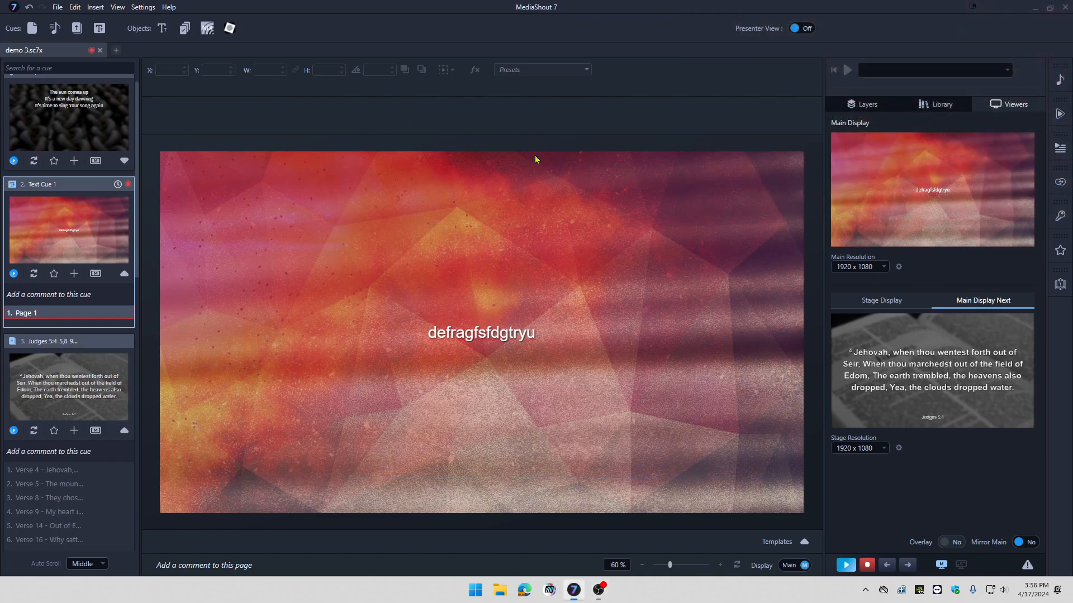
{"action": "left_click", "coordinate": [466, 332]}
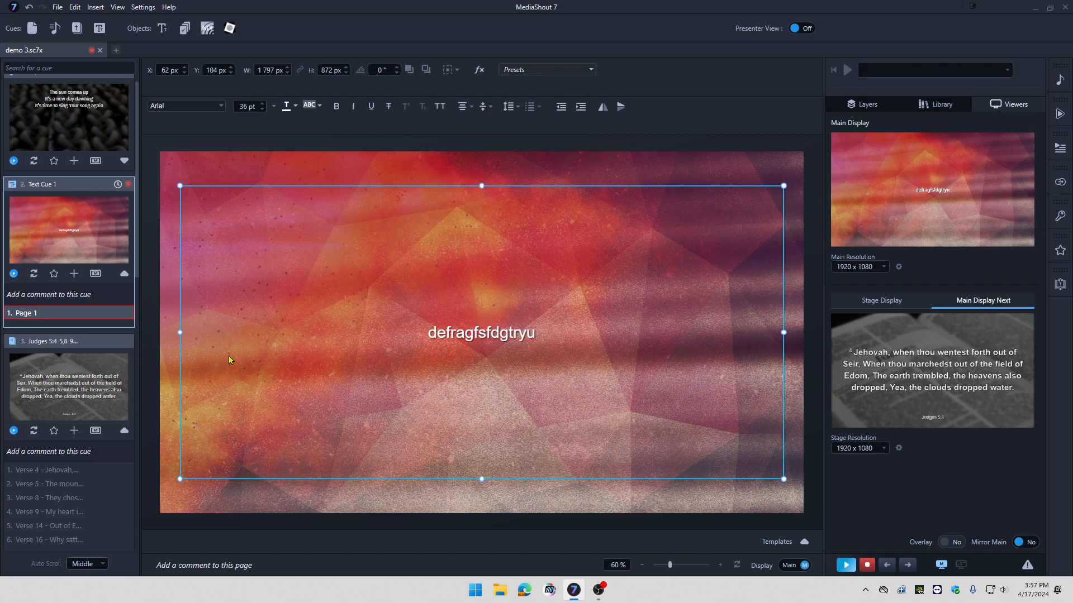
Step: Show the layers of the Verse 4 page in the Judges cue
{"action": "left_click", "coordinate": [60, 384]}
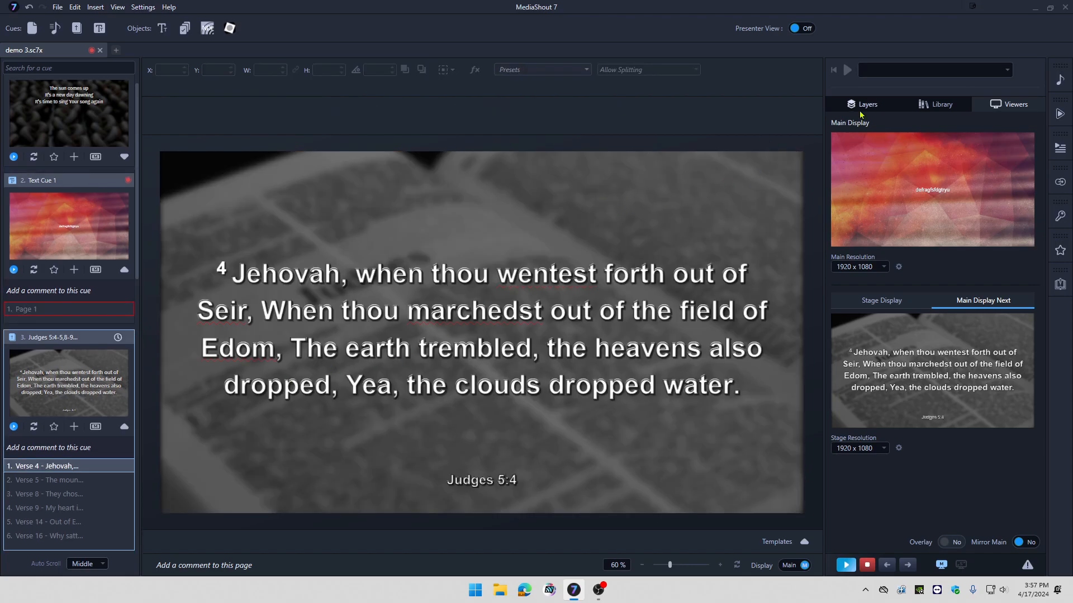
{"action": "left_click", "coordinate": [863, 108]}
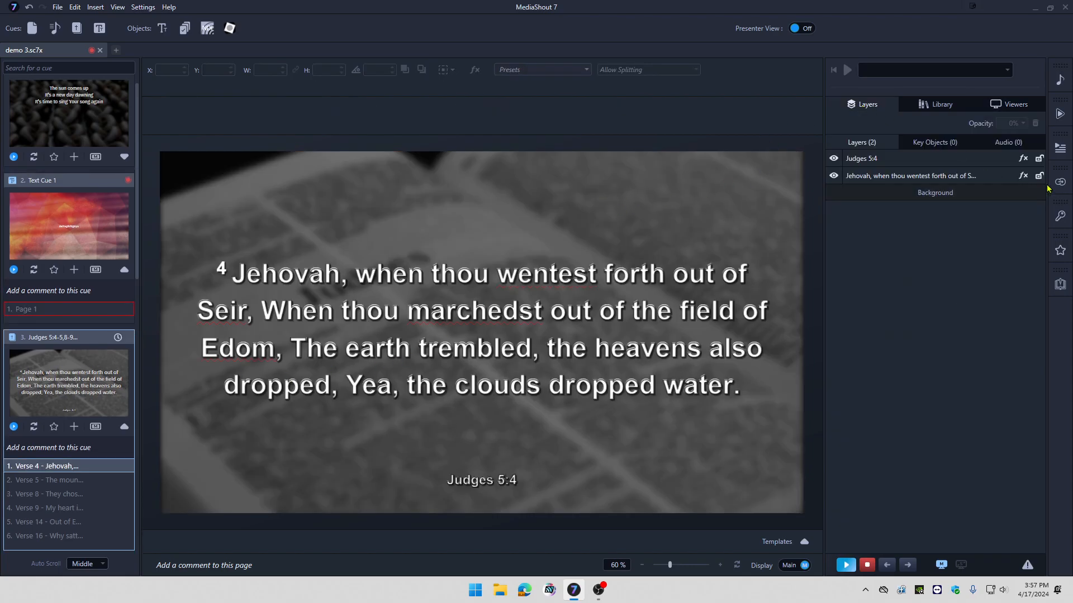
Step: Lock the Judges 5:4 reference layer and the verse text layer, and unlock both again
{"action": "left_click", "coordinate": [1039, 158]}
{"action": "left_click", "coordinate": [1040, 176]}
{"action": "left_click", "coordinate": [1039, 158]}
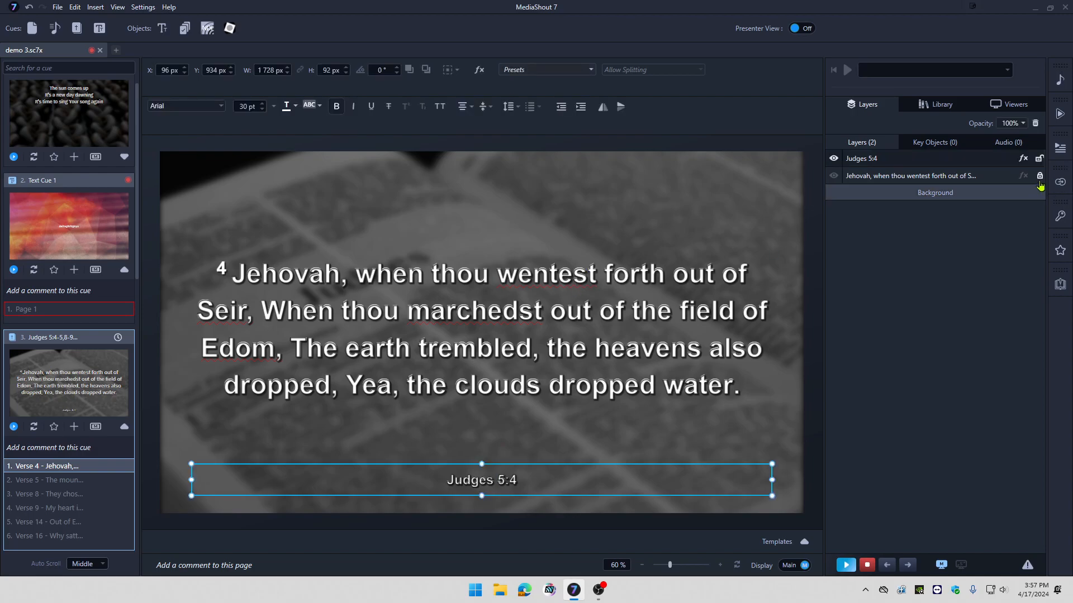
{"action": "left_click", "coordinate": [1039, 176]}
Step: Move the Verse 4 text box up to about X 153 px, Y 58 px, and back down to about X 93 px, Y 163 px
{"action": "left_click", "coordinate": [525, 338]}
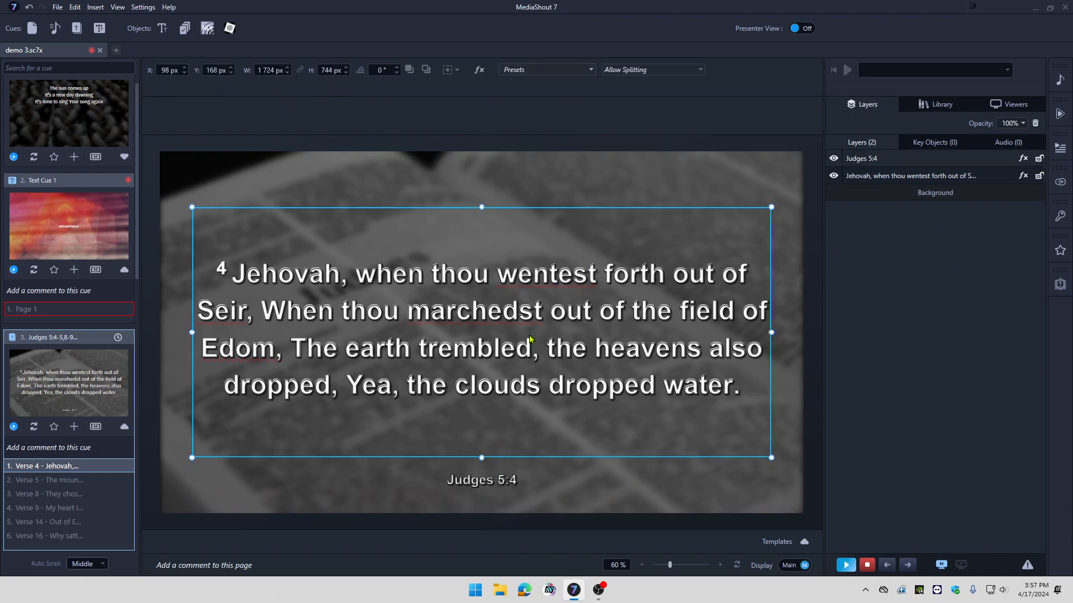
{"action": "left_click_drag", "start_coordinate": [526, 267], "coordinate": [545, 232]}
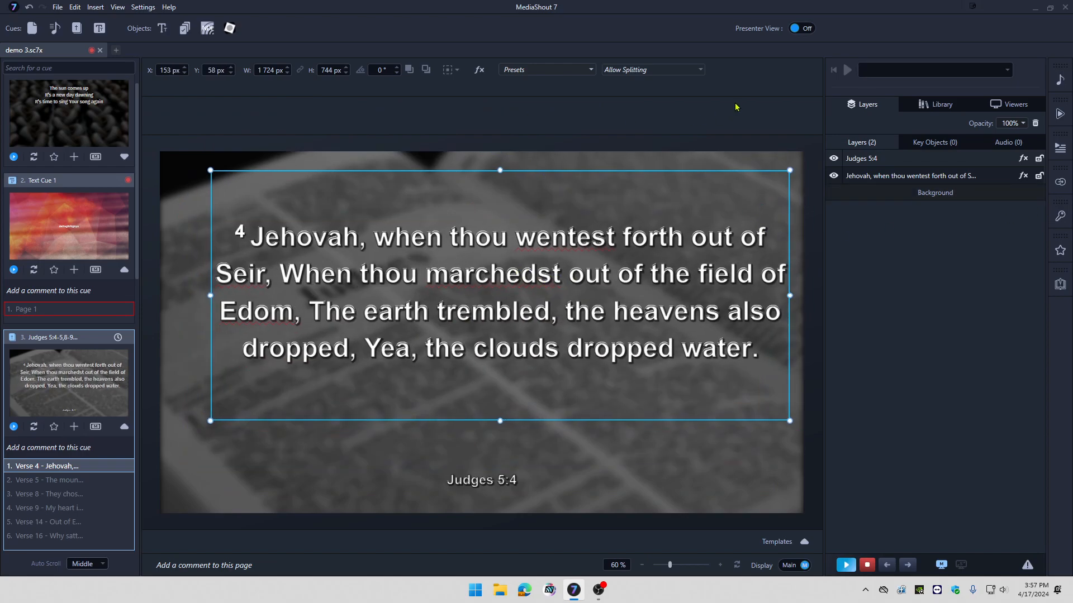
{"action": "left_click_drag", "start_coordinate": [517, 284], "coordinate": [498, 320]}
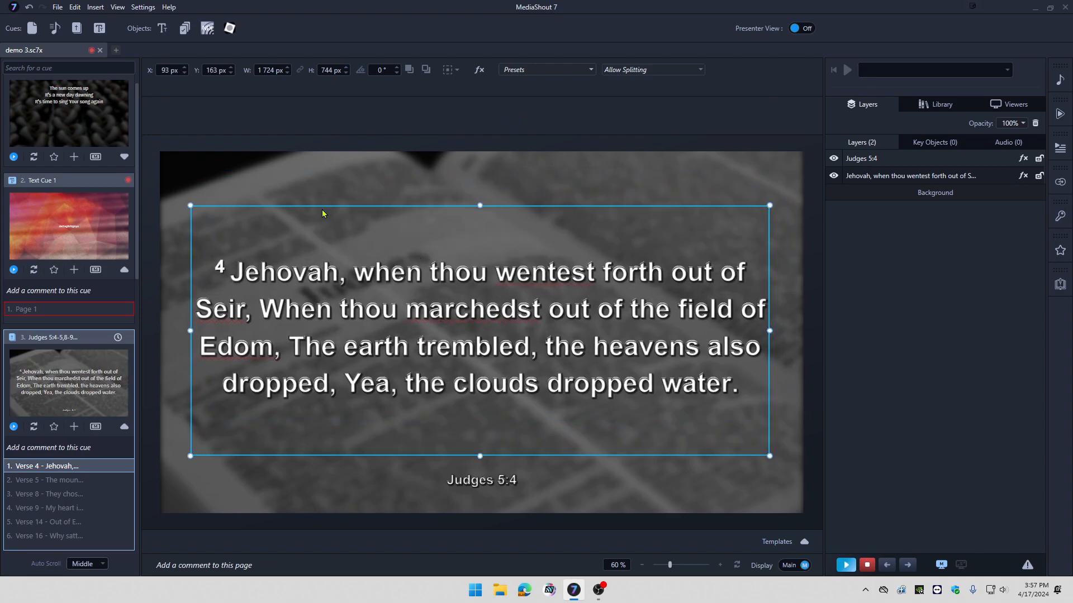
Step: Turn on Presenter View with the 10,000 Reasons cue selected, and show the display viewers
{"action": "left_click", "coordinate": [59, 112]}
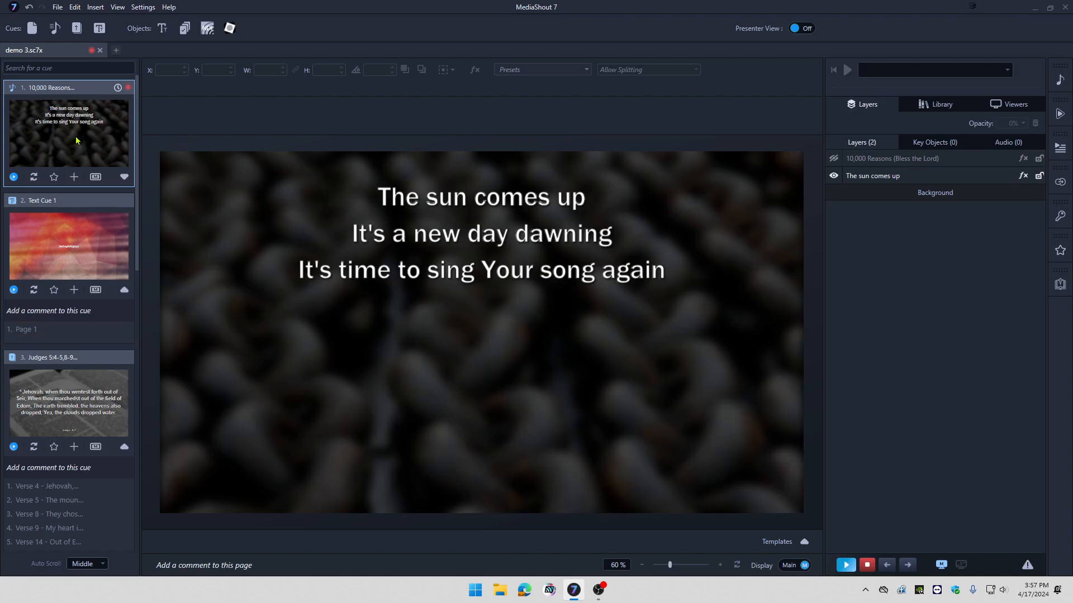
{"action": "left_click", "coordinate": [797, 31]}
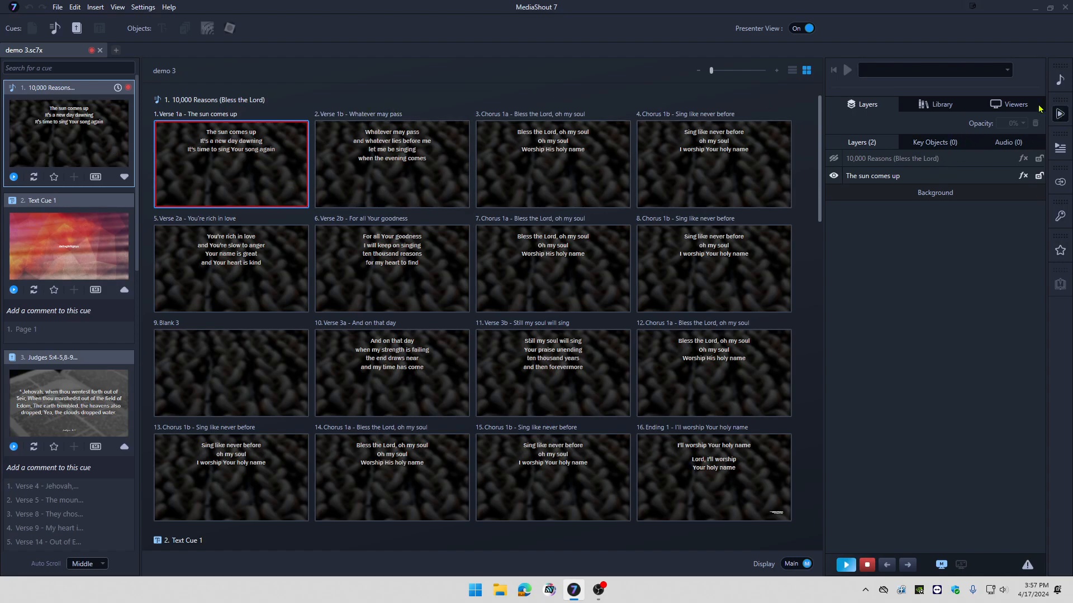
{"action": "left_click", "coordinate": [1016, 108]}
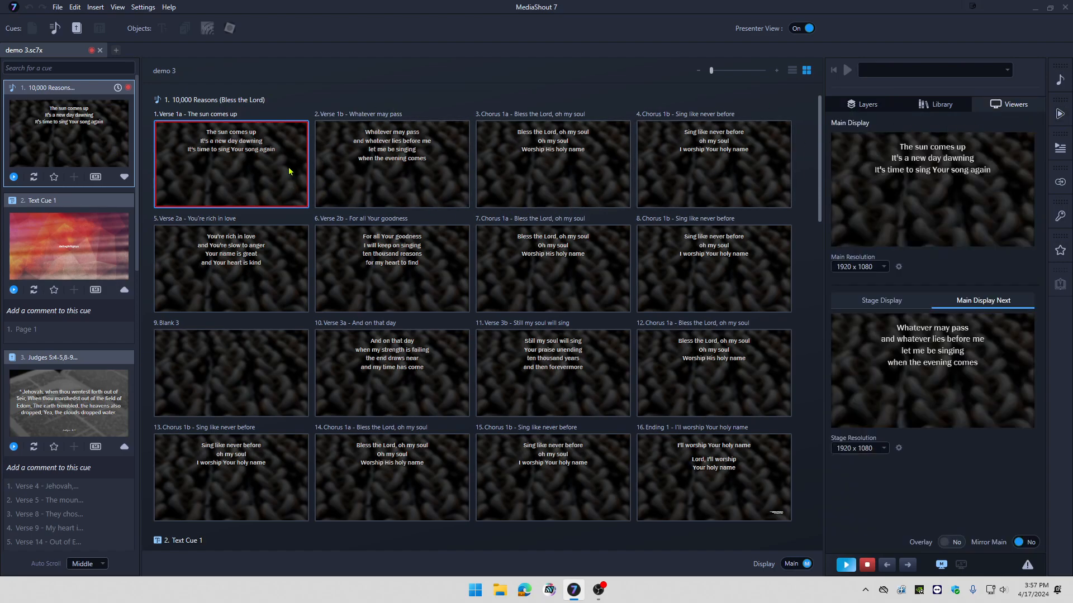
Step: Advance the live output page by page through 10,000 Reasons from Verse 1b to Verse 3b
{"action": "key", "text": "space"}
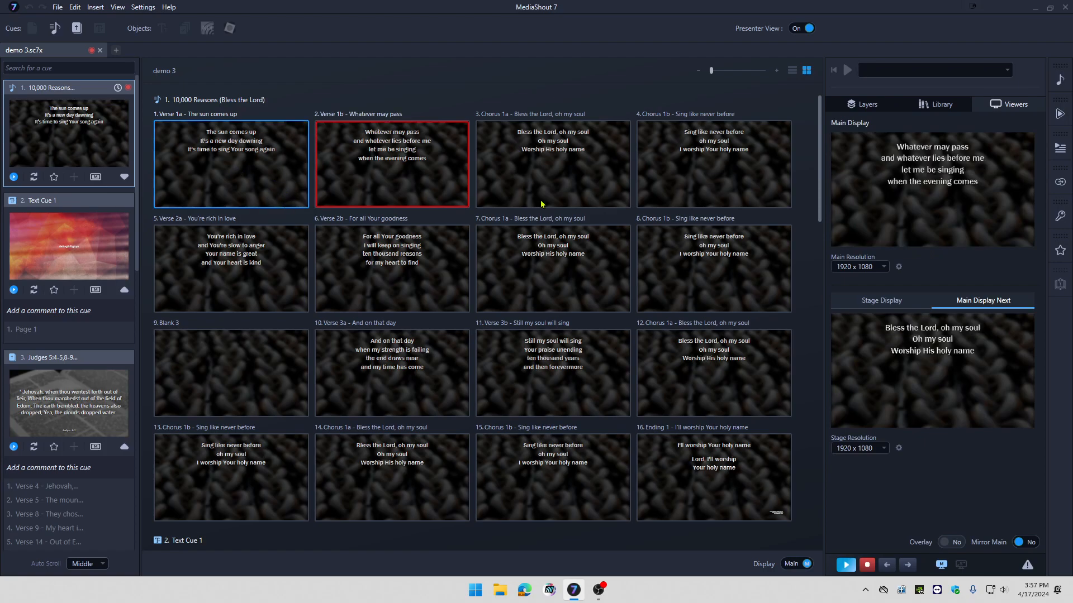
{"action": "key", "text": "space"}
{"action": "key", "text": "space"}
{"action": "key", "text": "space"}
{"action": "key", "text": "space"}
{"action": "key", "text": "space"}
{"action": "key", "text": "space"}
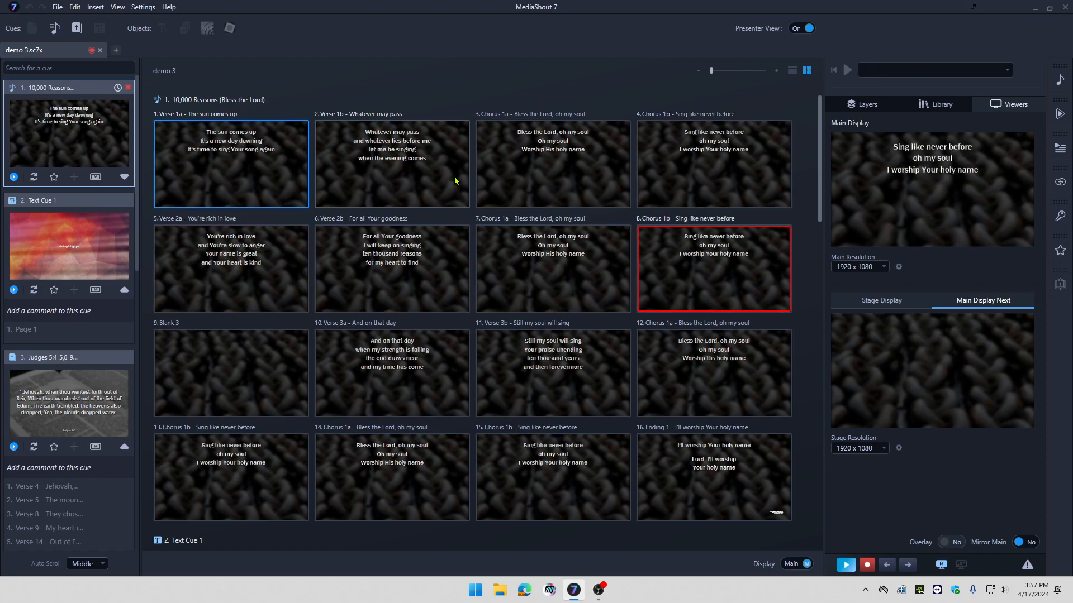
{"action": "key", "text": "space"}
{"action": "key", "text": "space"}
{"action": "key", "text": "space"}
Step: Display the script's pages as a list in Presenter View, and return to the thumbnail grid
{"action": "scroll", "coordinate": [501, 340], "scroll_direction": "down", "scroll_amount": 5}
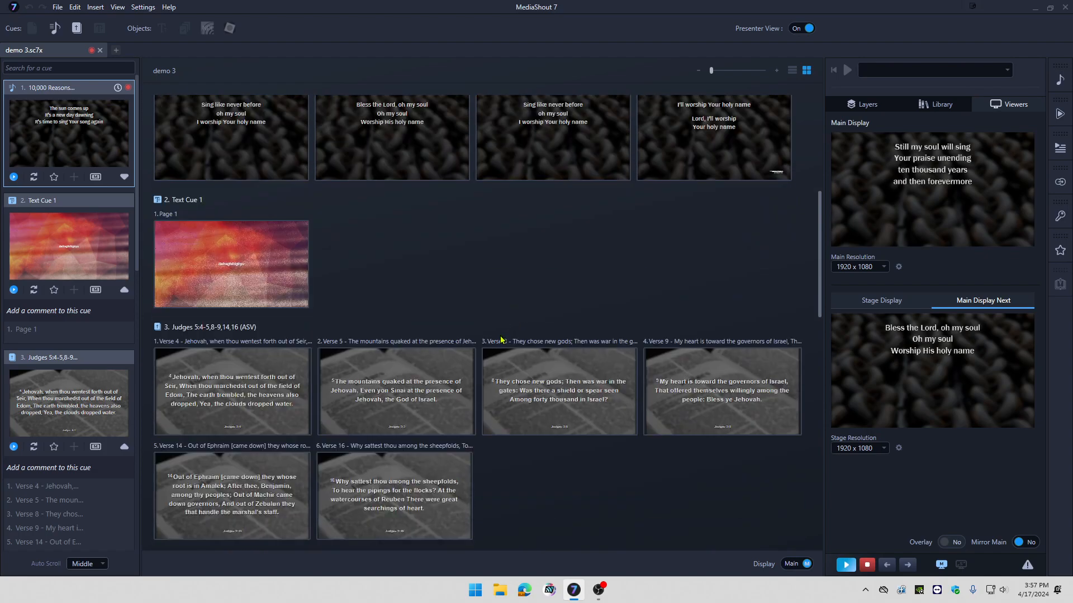
{"action": "scroll", "coordinate": [501, 340], "scroll_direction": "down", "scroll_amount": 12}
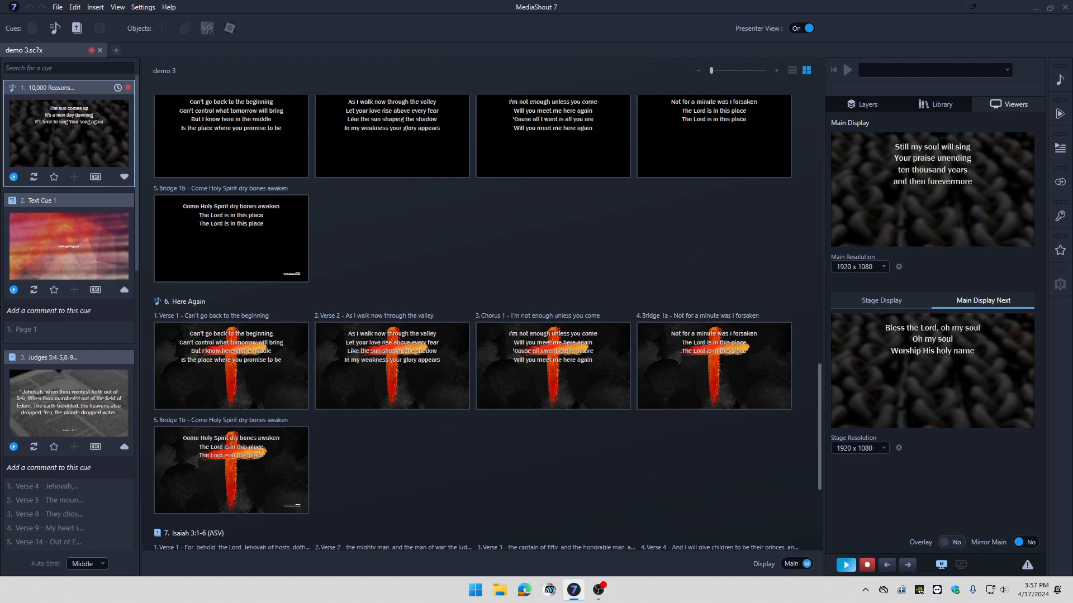
{"action": "mouse_move", "coordinate": [712, 71]}
{"action": "left_mouse_down"}
{"action": "mouse_move", "coordinate": [730, 78]}
{"action": "mouse_move", "coordinate": [700, 80]}
{"action": "left_mouse_up"}
{"action": "left_click", "coordinate": [791, 71]}
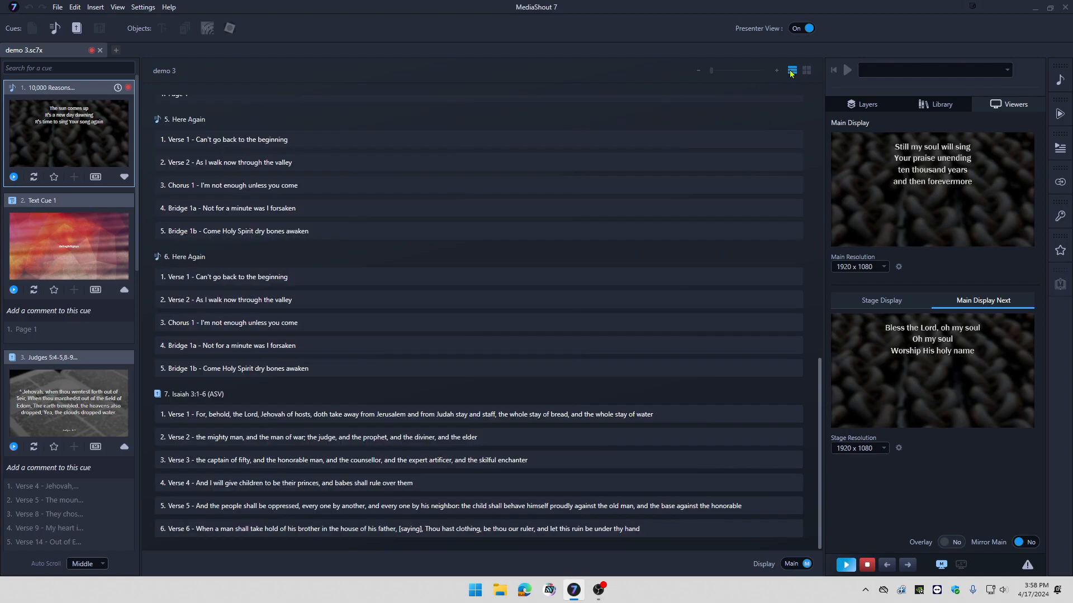
{"action": "scroll", "coordinate": [185, 273], "scroll_direction": "up", "scroll_amount": 15}
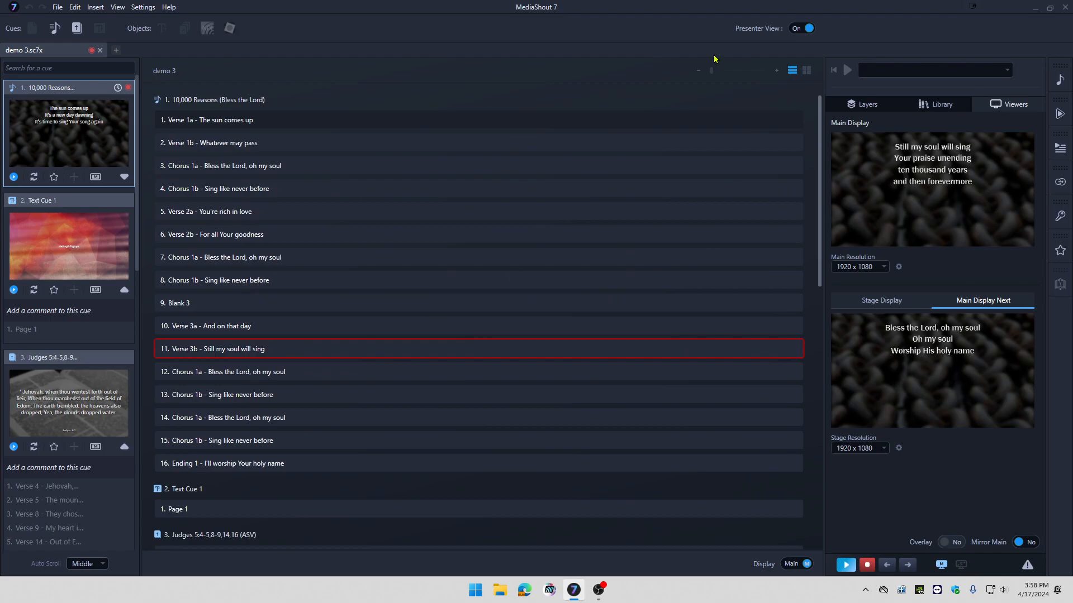
{"action": "left_click", "coordinate": [806, 71]}
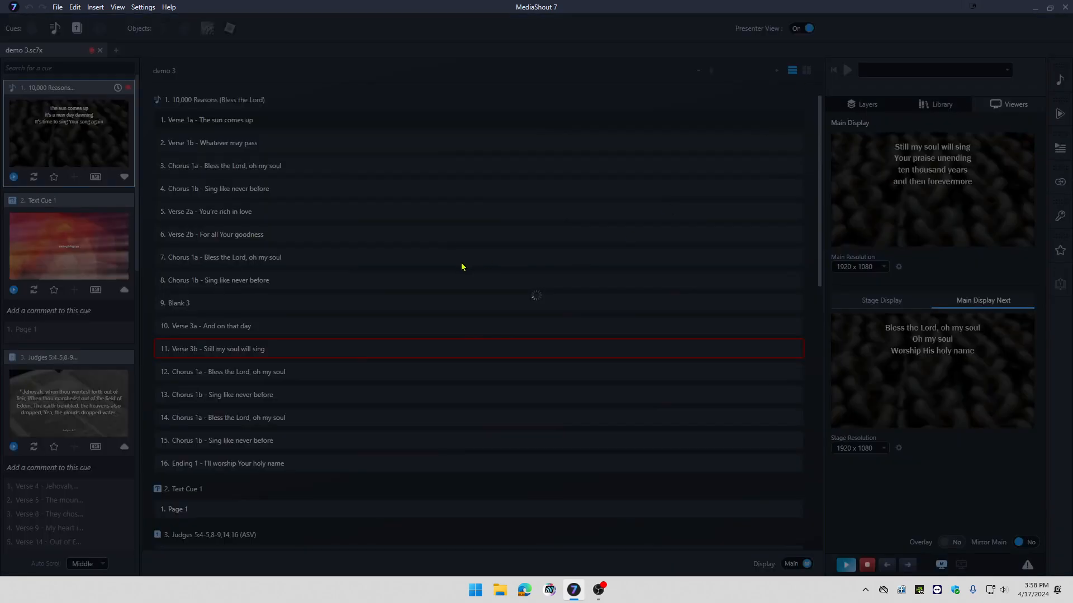
Step: Look over the 10,000 Reasons, Text Cue 1 and Judges page thumbnails, and turn Presenter View off
{"action": "scroll", "coordinate": [471, 243], "scroll_direction": "down", "scroll_amount": 4}
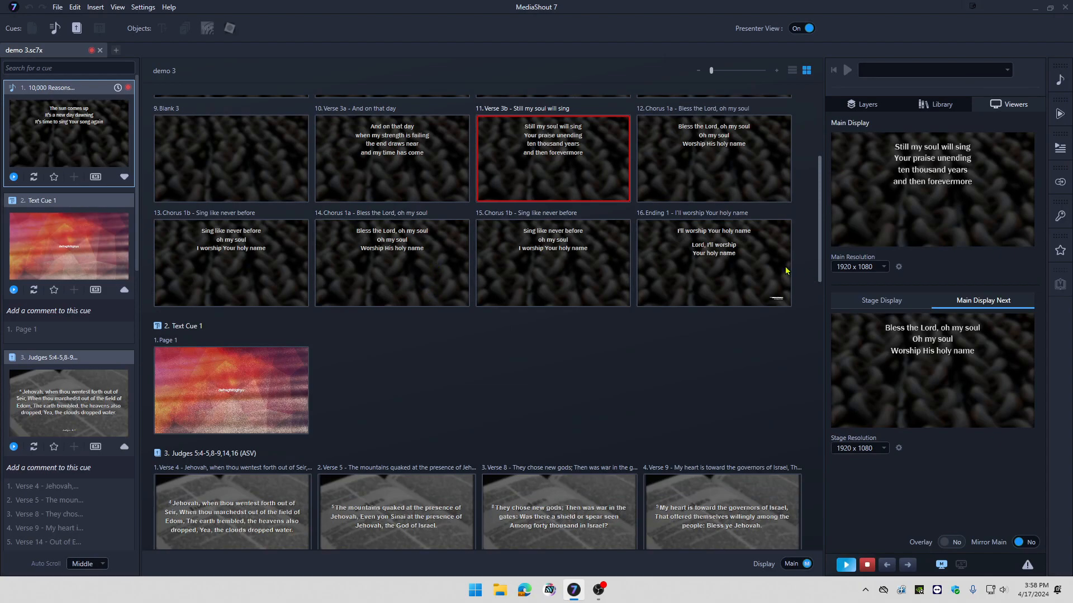
{"action": "scroll", "coordinate": [468, 274], "scroll_direction": "up", "scroll_amount": 3}
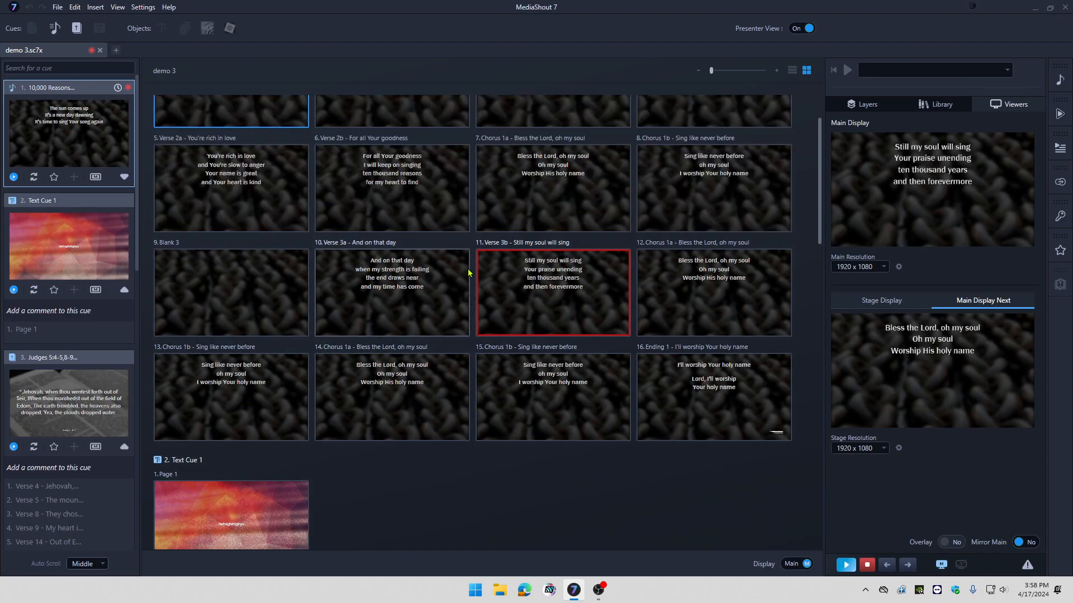
{"action": "scroll", "coordinate": [478, 299], "scroll_direction": "down", "scroll_amount": 2}
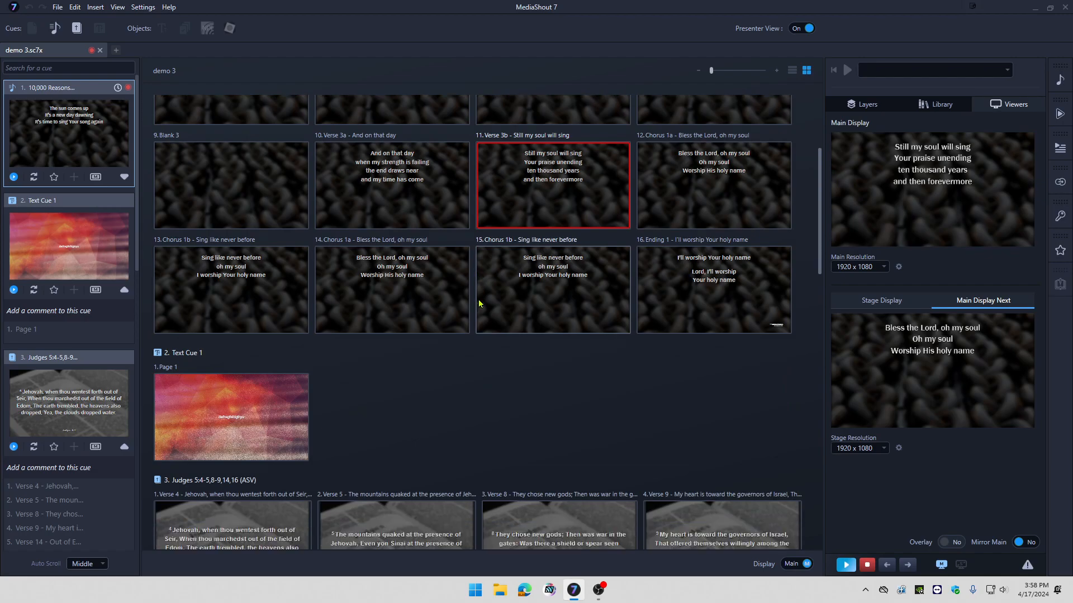
{"action": "scroll", "coordinate": [481, 307], "scroll_direction": "down", "scroll_amount": 3}
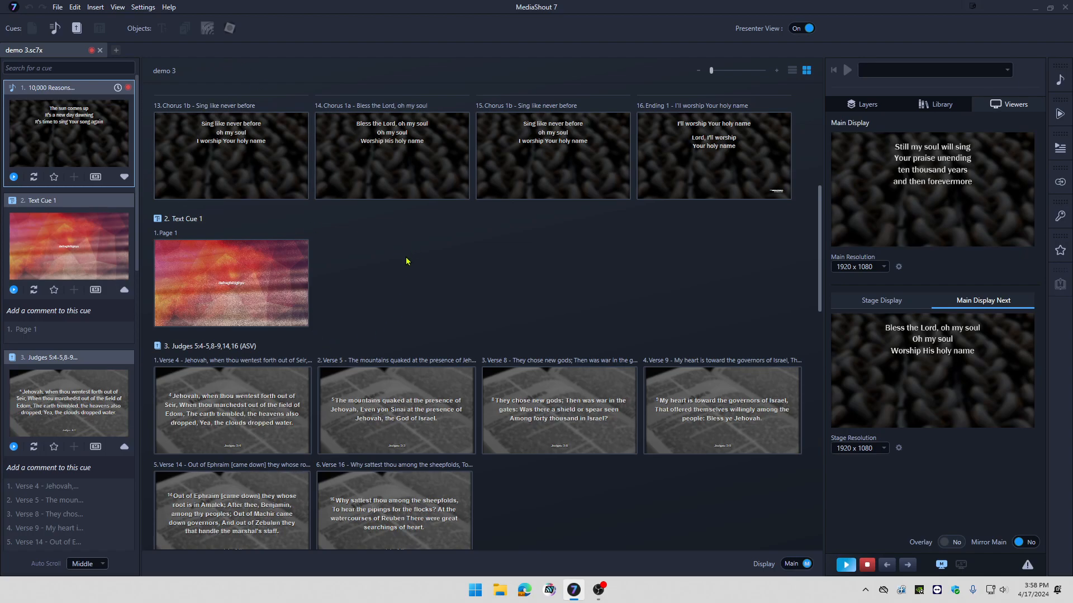
{"action": "left_click", "coordinate": [800, 30]}
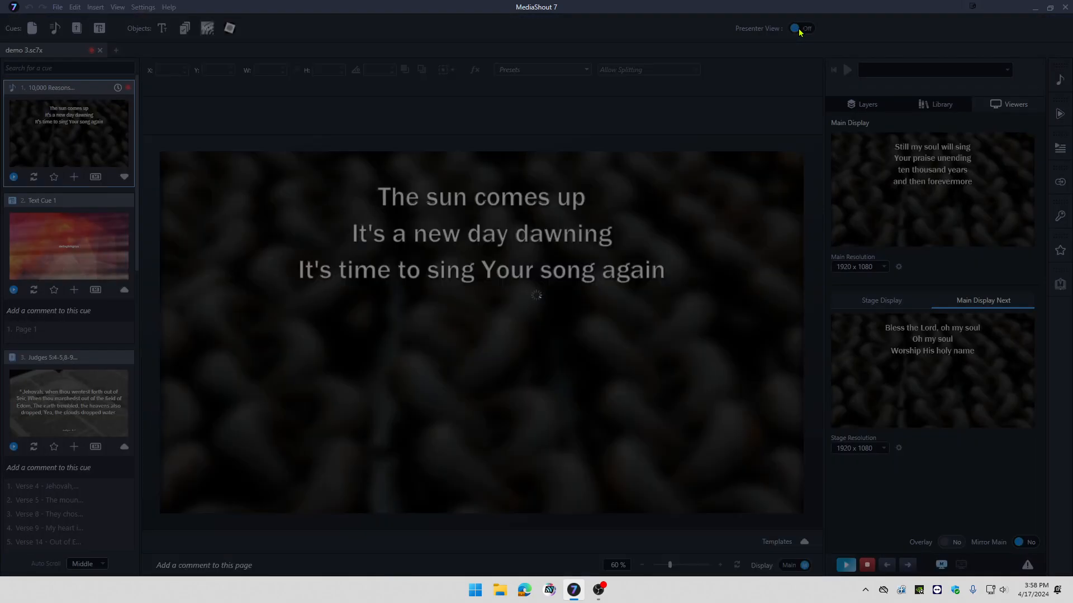